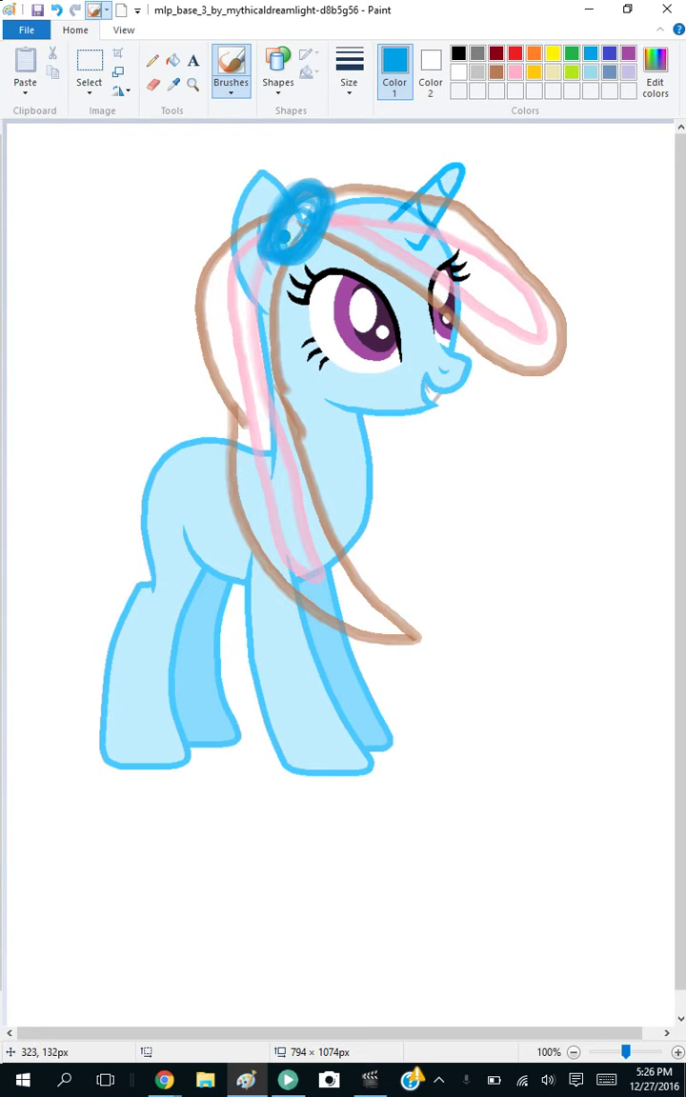
- Paint solid blue curls across the pony's forehead, extending from the blue swirl beside its ear
mouse_move(318, 226)
left_mouse_down()
mouse_move(345, 245)
mouse_move(368, 226)
mouse_move(379, 274)
mouse_move(369, 271)
mouse_move(376, 229)
mouse_move(352, 265)
left_mouse_up()
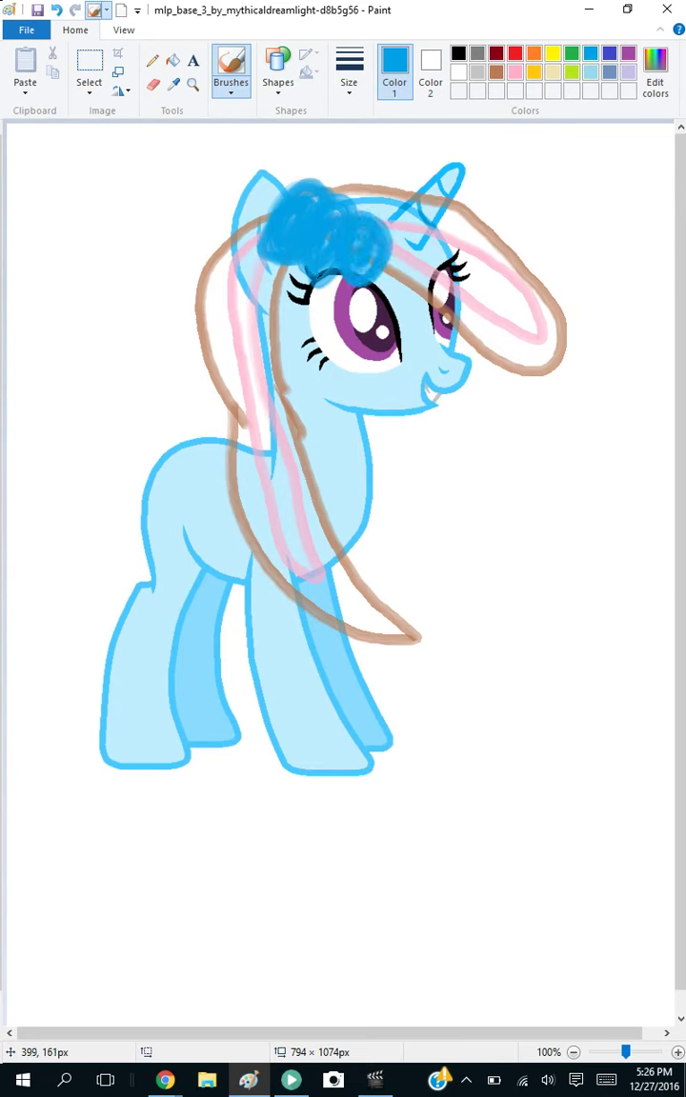
- Close the pony drawing and open a new blank Paint canvas
key("alt+F4")
key("Return")
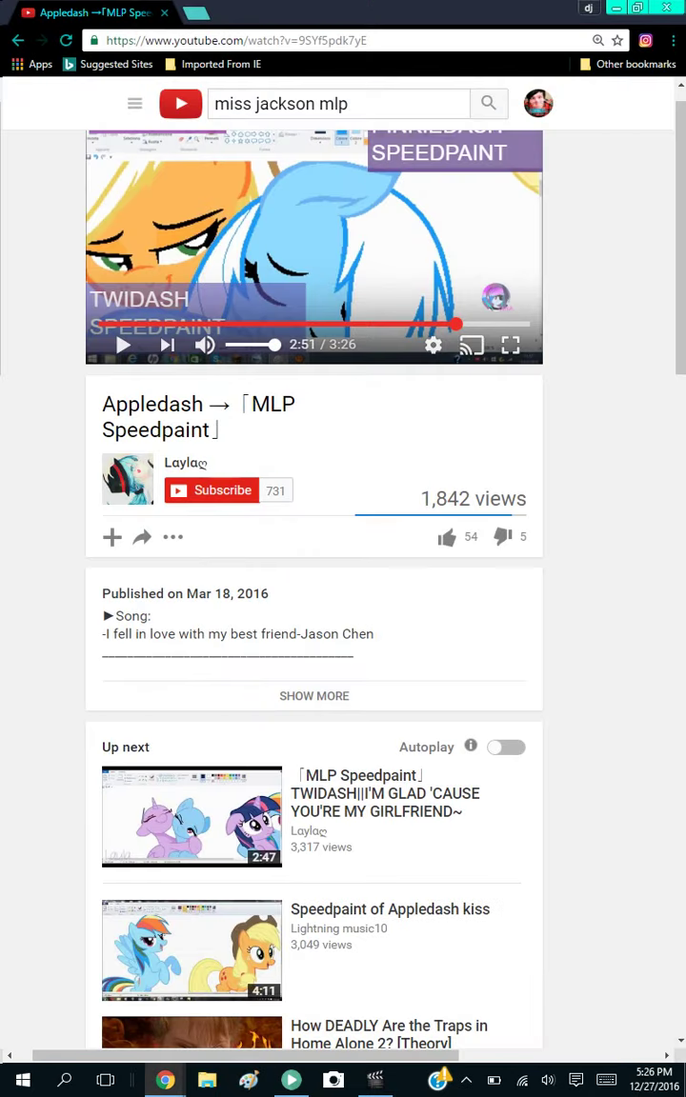
left_click(249, 1079)
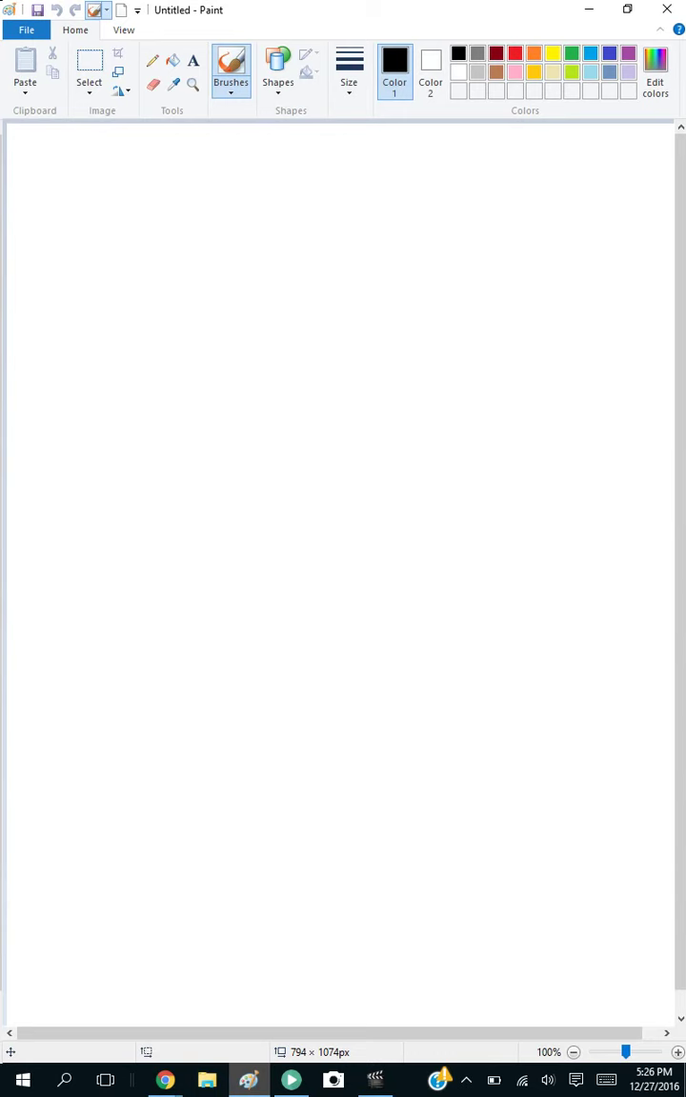
left_click(165, 1079)
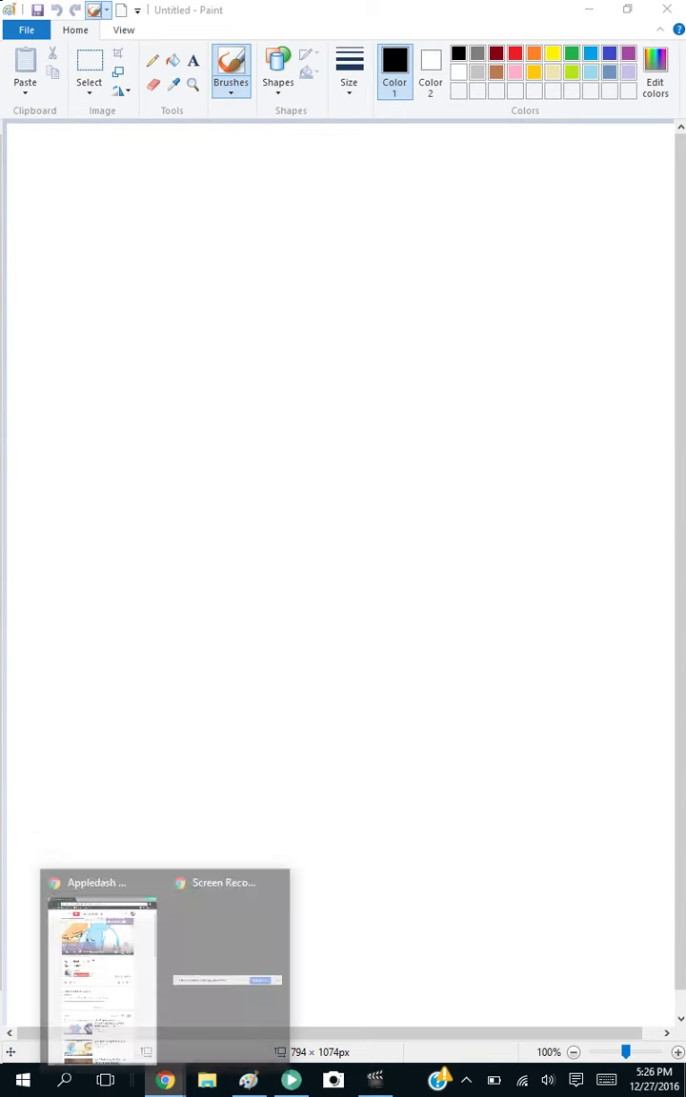
- Draw a large black oval head with two pointed ears, using the Watercolor brush
left_click(230, 88)
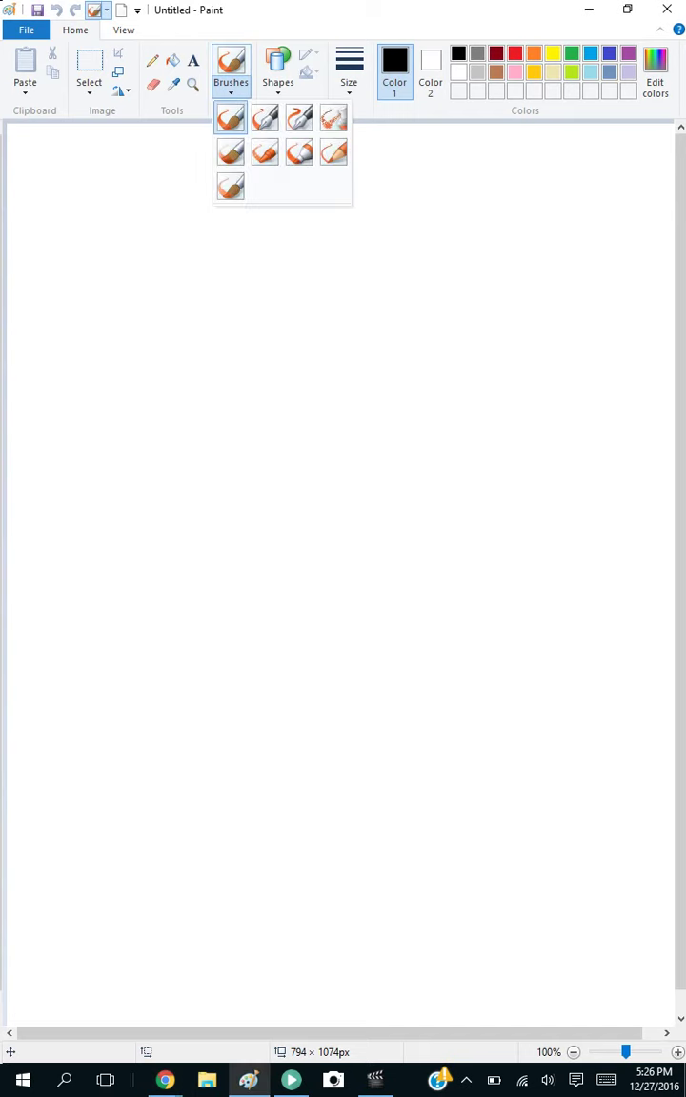
left_click(230, 187)
mouse_move(226, 201)
left_mouse_down()
mouse_move(376, 208)
mouse_move(530, 494)
mouse_move(376, 829)
mouse_move(230, 797)
mouse_move(241, 807)
mouse_move(179, 706)
mouse_move(161, 637)
mouse_move(147, 514)
mouse_move(161, 369)
mouse_move(208, 268)
mouse_move(252, 189)
mouse_move(374, 160)
mouse_move(383, 131)
mouse_move(476, 276)
mouse_move(492, 335)
left_mouse_up()
mouse_move(282, 191)
left_mouse_down()
mouse_move(248, 162)
mouse_move(195, 275)
mouse_move(231, 209)
mouse_move(215, 144)
left_mouse_up()
mouse_move(418, 244)
left_mouse_down()
mouse_move(483, 311)
mouse_move(505, 359)
left_mouse_up()
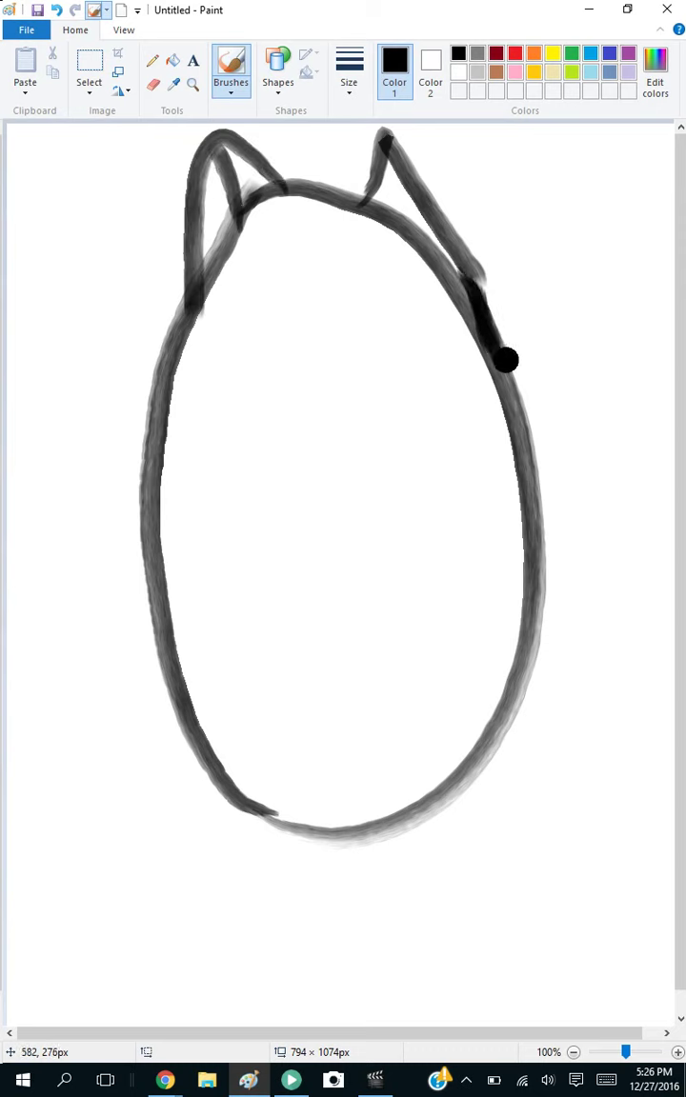
left_click_drag(397, 184, 408, 226)
mouse_move(467, 246)
left_mouse_down()
mouse_move(475, 293)
mouse_move(519, 368)
left_mouse_up()
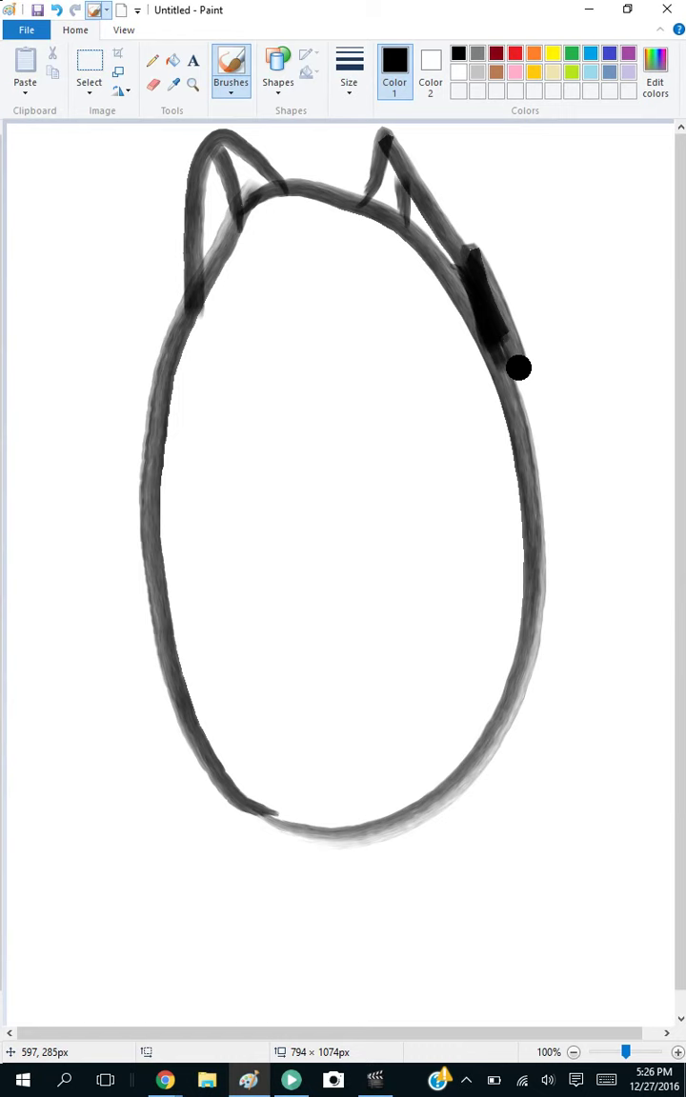
- Scribble a blue loop inside the oval head and paint over the head's right outline in the same blue
left_click(589, 52)
left_click_drag(314, 305, 320, 385)
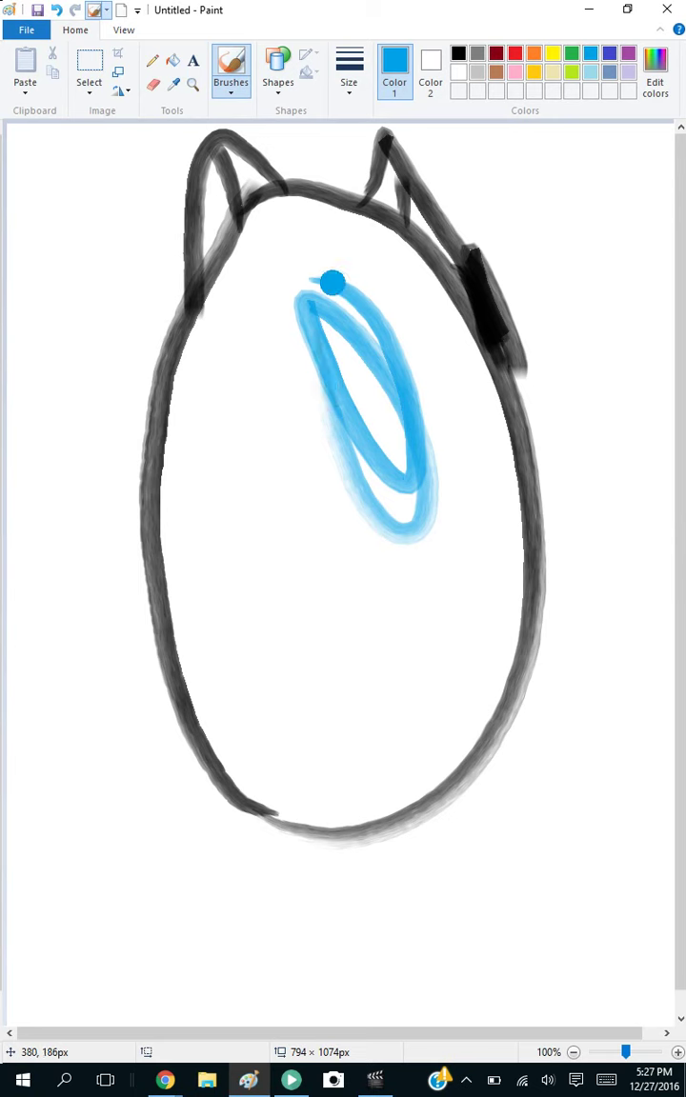
mouse_move(382, 438)
left_mouse_down()
mouse_move(375, 474)
mouse_move(426, 540)
left_mouse_up()
mouse_move(457, 305)
left_mouse_down()
mouse_move(502, 387)
mouse_move(568, 549)
mouse_move(545, 563)
mouse_move(556, 602)
mouse_move(522, 732)
left_mouse_up()
left_click_drag(530, 590, 501, 402)
left_click_drag(497, 749, 477, 788)
mouse_move(559, 506)
left_mouse_down()
mouse_move(523, 636)
mouse_move(555, 552)
mouse_move(500, 757)
mouse_move(439, 790)
left_mouse_up()
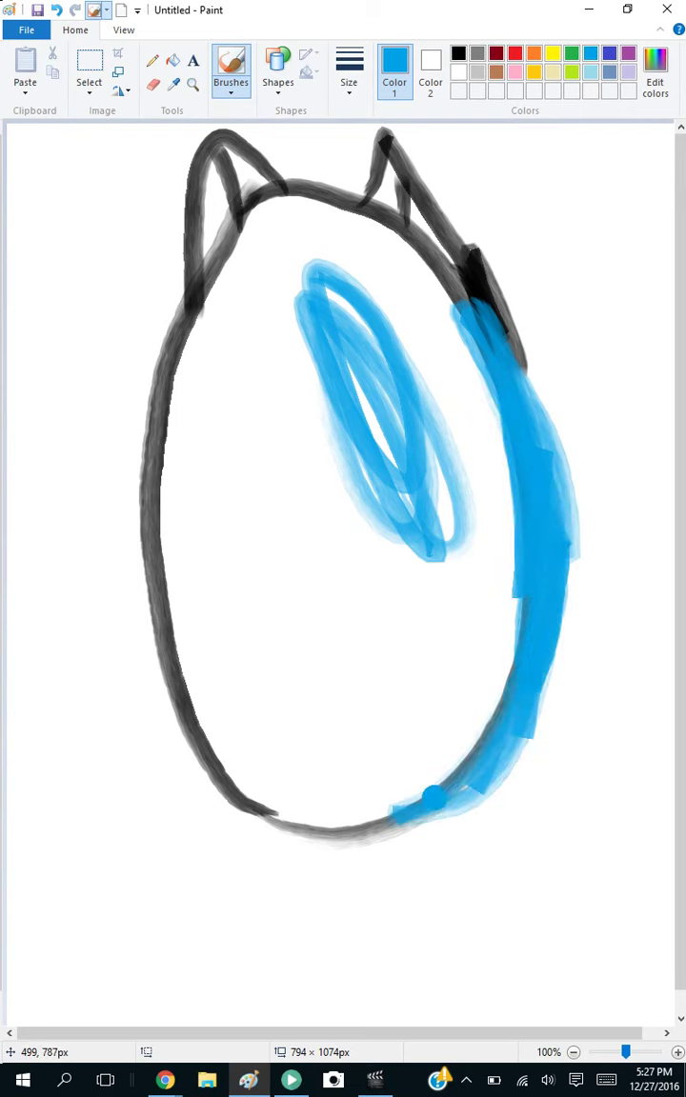
mouse_move(497, 704)
left_mouse_down()
mouse_move(463, 747)
mouse_move(522, 575)
left_mouse_up()
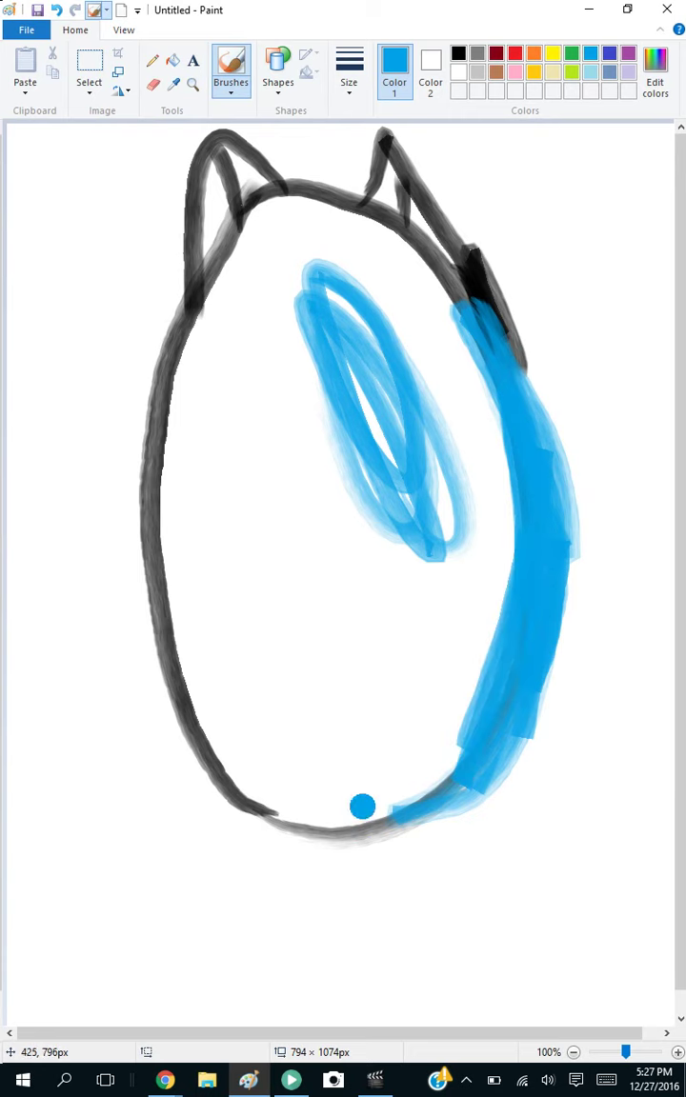
- Cover the head's bottom and lower-left outline in blue and start painting the right ear's outer edge
mouse_move(433, 796)
left_mouse_down()
mouse_move(345, 860)
mouse_move(203, 779)
mouse_move(274, 852)
mouse_move(391, 812)
mouse_move(287, 858)
left_mouse_up()
left_click_drag(255, 815, 391, 847)
mouse_move(147, 652)
left_mouse_down()
mouse_move(173, 615)
mouse_move(290, 855)
mouse_move(403, 786)
left_mouse_up()
mouse_move(157, 539)
left_mouse_down()
mouse_move(175, 623)
mouse_move(174, 582)
mouse_move(143, 537)
mouse_move(150, 595)
mouse_move(228, 779)
left_mouse_up()
mouse_move(469, 248)
left_mouse_down()
mouse_move(507, 316)
mouse_move(506, 341)
mouse_move(430, 177)
left_mouse_up()
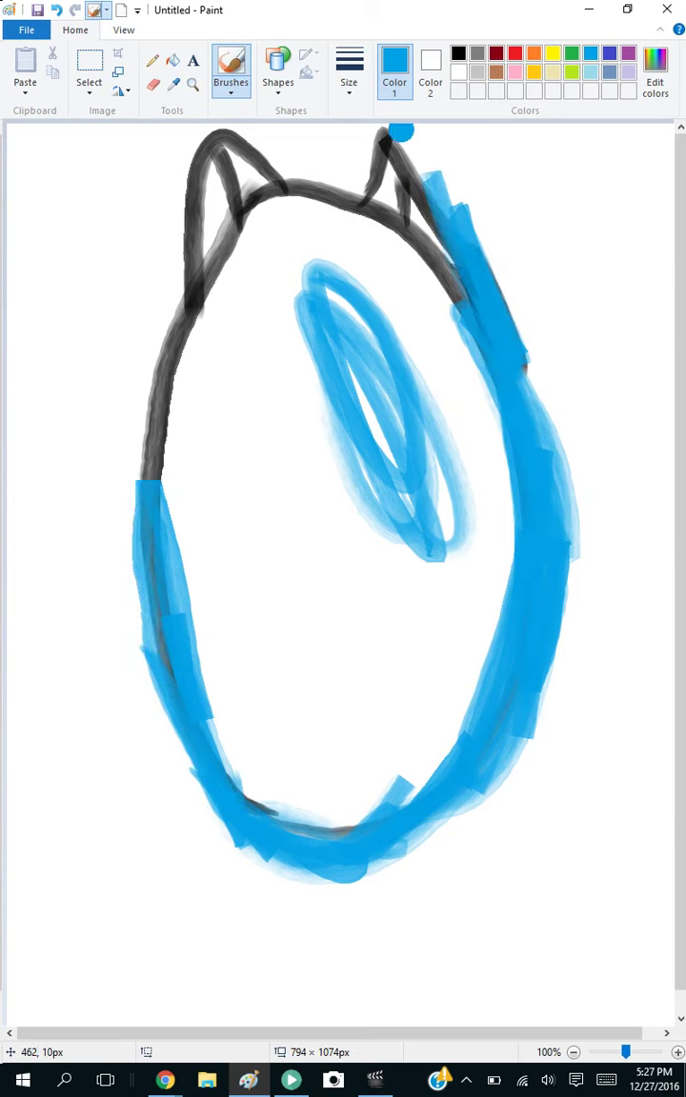
- Fill the right ear with blue and paint over the head's top edge and the left ear's outline
mouse_move(386, 205)
left_mouse_down()
mouse_move(379, 142)
mouse_move(419, 215)
mouse_move(391, 171)
left_mouse_up()
mouse_move(444, 179)
left_mouse_down()
mouse_move(392, 157)
mouse_move(366, 229)
mouse_move(410, 276)
mouse_move(447, 233)
left_mouse_up()
mouse_move(370, 212)
left_mouse_down()
mouse_move(375, 213)
mouse_move(352, 162)
mouse_move(339, 179)
mouse_move(394, 211)
left_mouse_up()
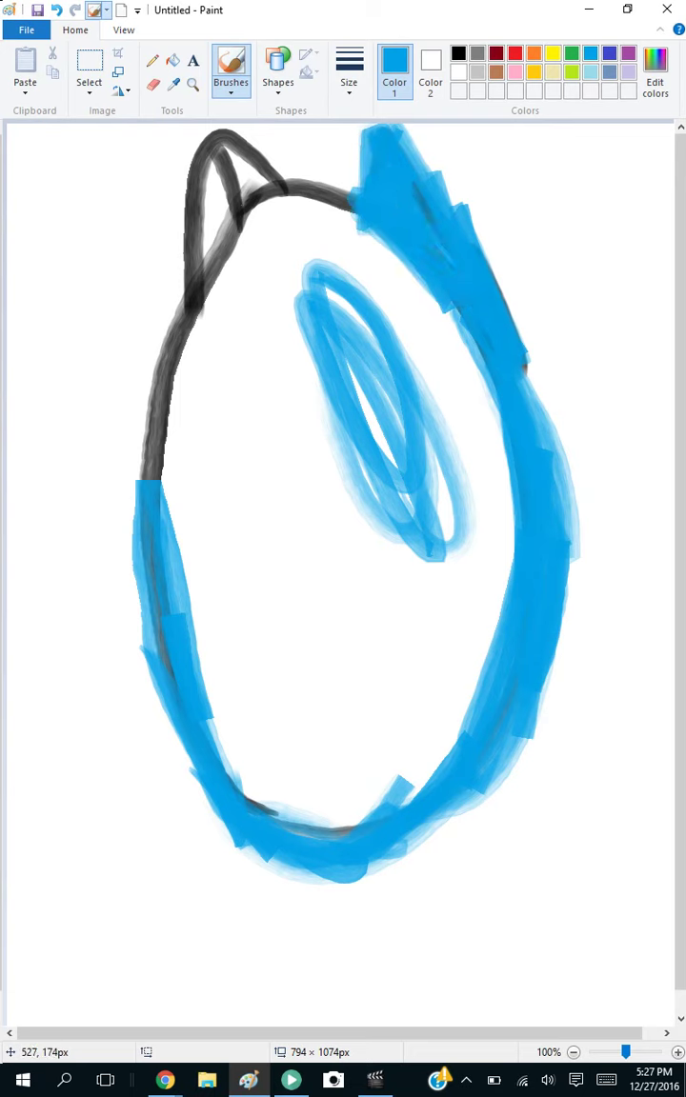
mouse_move(352, 198)
left_mouse_down()
mouse_move(270, 190)
mouse_move(218, 141)
mouse_move(276, 193)
mouse_move(218, 318)
mouse_move(188, 205)
left_mouse_up()
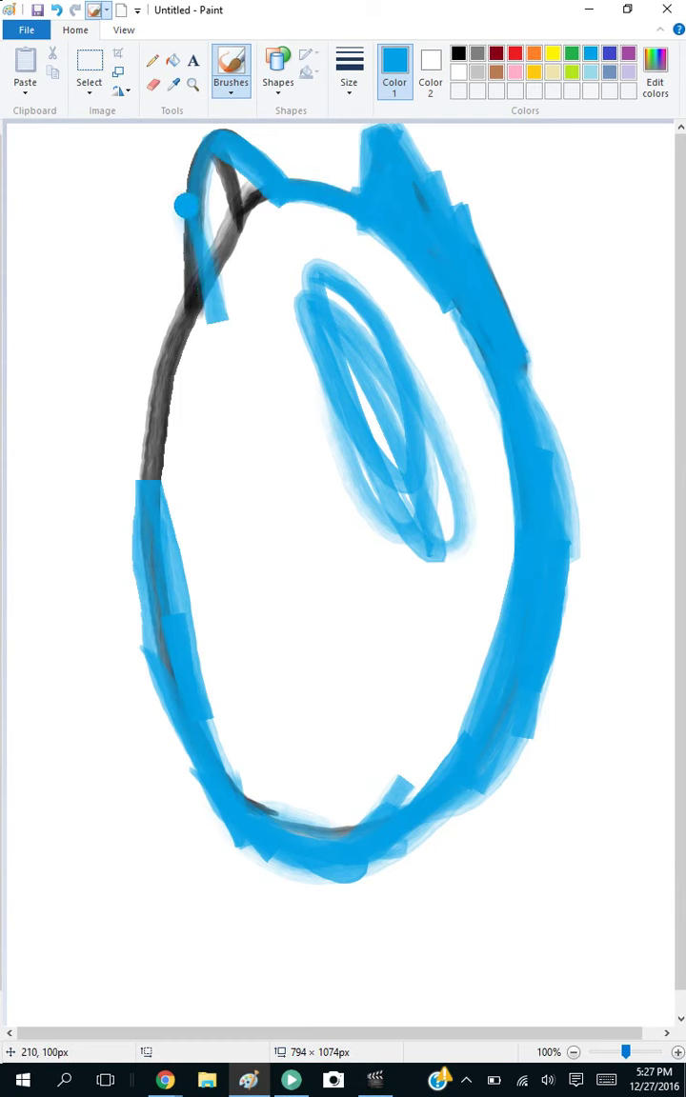
- Paint over the remaining black outline along the head's left side in blue
left_click(290, 1080)
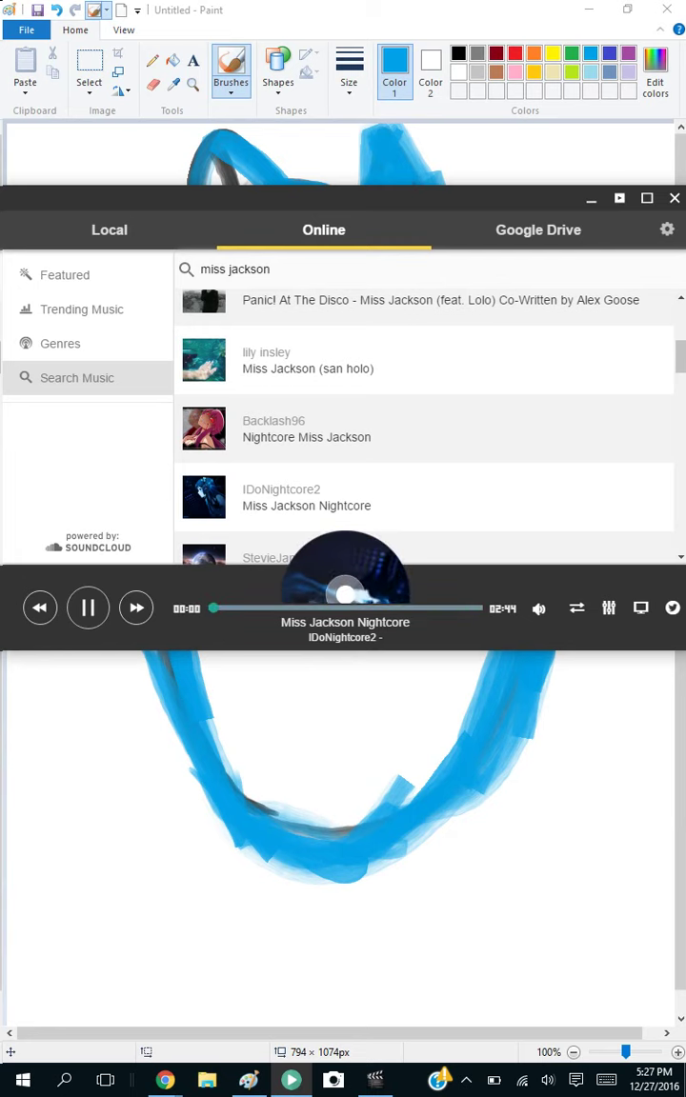
left_click(290, 1080)
mouse_move(159, 389)
left_mouse_down()
mouse_move(138, 533)
mouse_move(187, 324)
mouse_move(207, 771)
left_mouse_up()
mouse_move(246, 843)
left_mouse_down()
mouse_move(215, 766)
mouse_move(192, 744)
left_mouse_up()
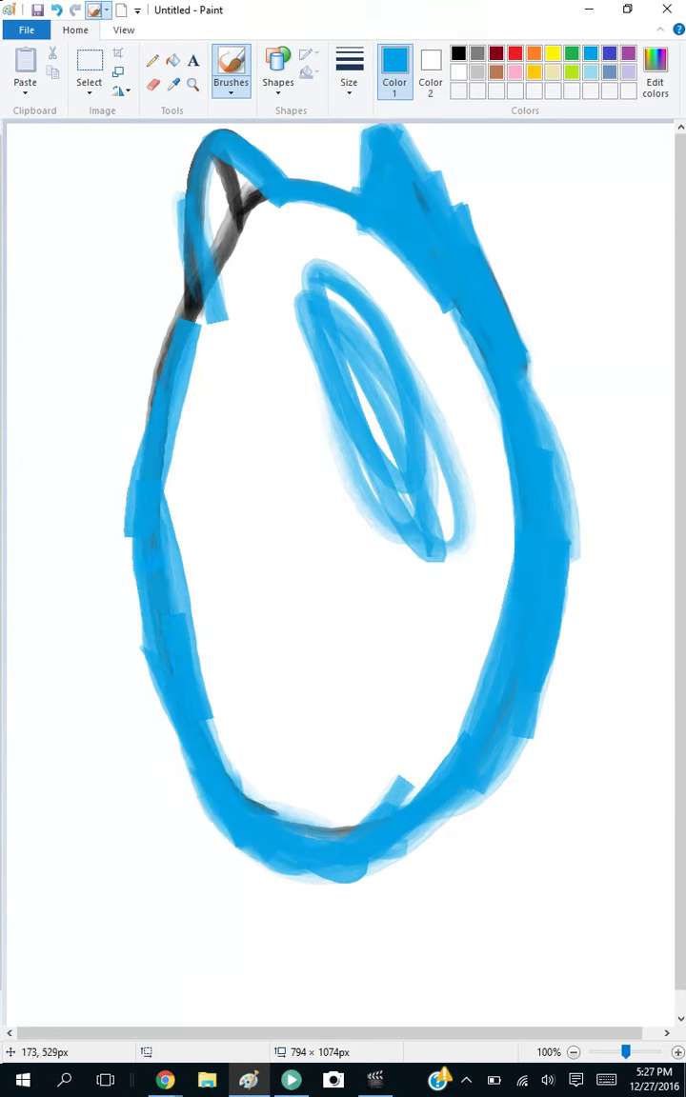
- Bring up the music player, set the system volume to 80, and return to the drawing
left_click(291, 1080)
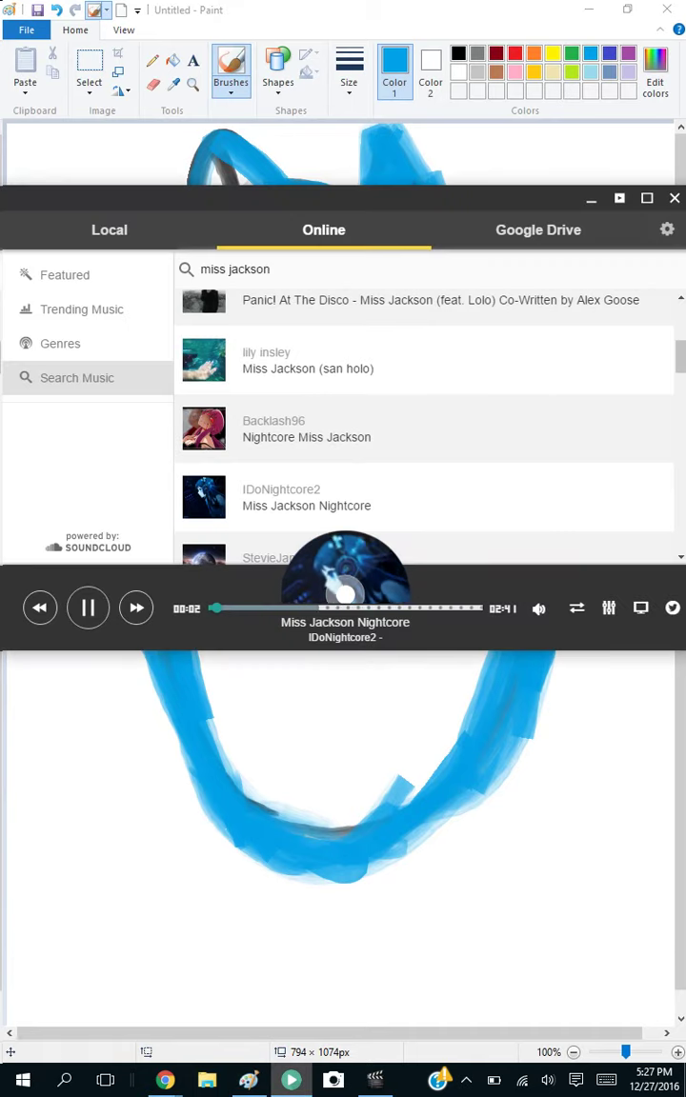
key("XF86AudioLowerVolume")
key("XF86AudioLowerVolume")
key("XF86AudioRaiseVolume")
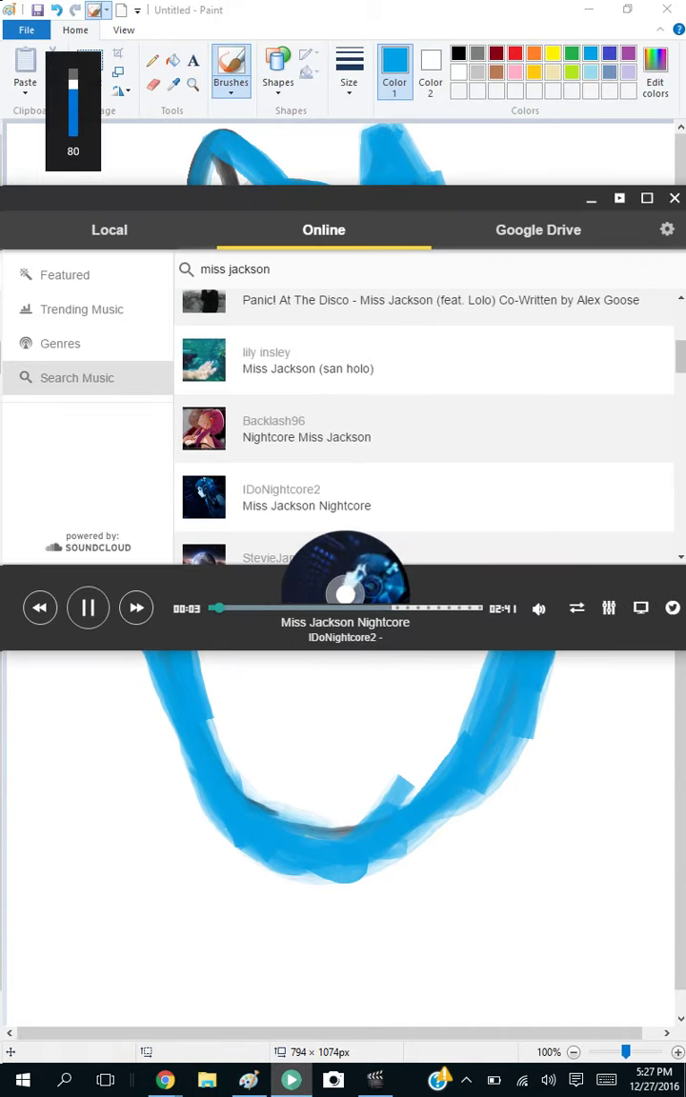
key("alt+Tab")
- Fill the left ear with blue and scribble blue strokes over the right half and centre of the head
mouse_move(188, 327)
left_mouse_down()
mouse_move(202, 285)
mouse_move(202, 327)
mouse_move(202, 219)
mouse_move(214, 188)
mouse_move(245, 221)
mouse_move(248, 242)
mouse_move(250, 280)
left_mouse_up()
mouse_move(242, 205)
left_mouse_down()
mouse_move(212, 152)
mouse_move(157, 303)
left_mouse_up()
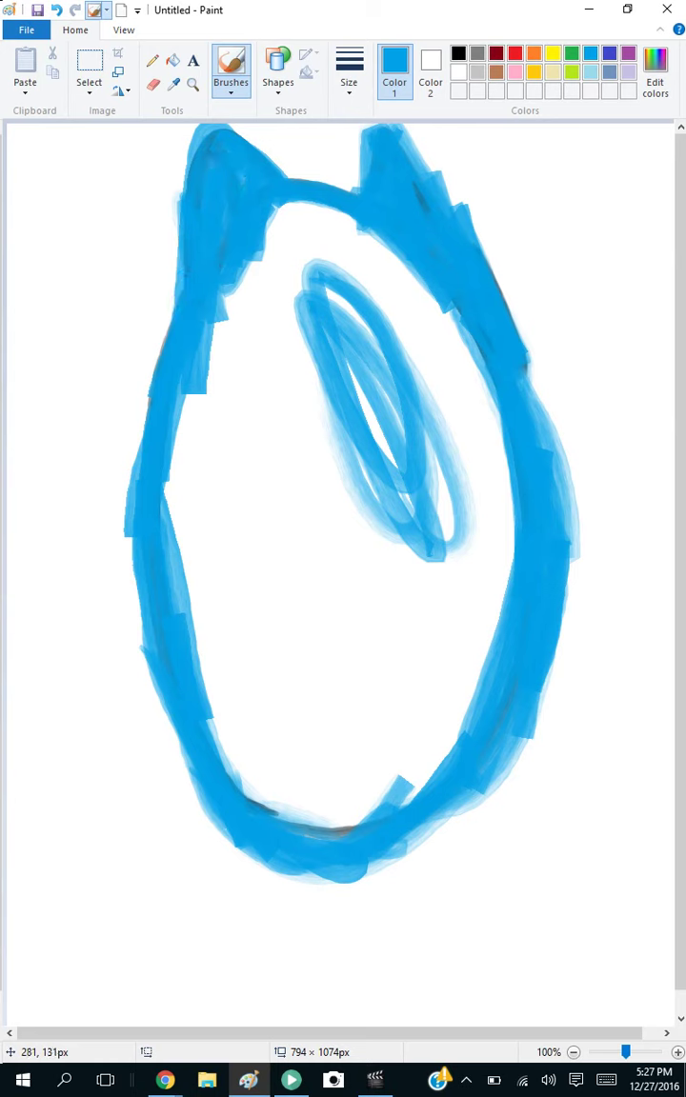
left_click_drag(324, 301, 306, 315)
mouse_move(424, 400)
left_mouse_down()
mouse_move(393, 379)
mouse_move(444, 648)
mouse_move(471, 466)
mouse_move(480, 649)
left_mouse_up()
mouse_move(436, 672)
left_mouse_down()
mouse_move(439, 775)
mouse_move(484, 596)
mouse_move(423, 748)
mouse_move(413, 796)
mouse_move(420, 726)
mouse_move(437, 673)
mouse_move(420, 649)
mouse_move(426, 766)
left_mouse_up()
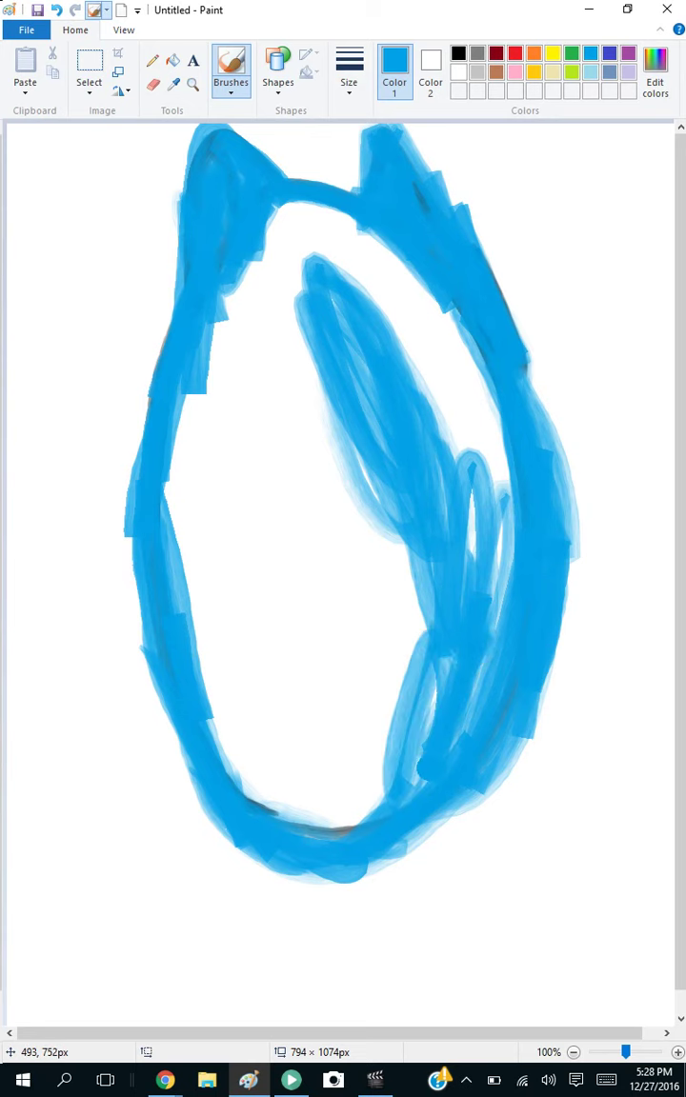
mouse_move(296, 558)
left_mouse_down()
mouse_move(322, 659)
mouse_move(262, 515)
left_mouse_up()
mouse_move(402, 698)
left_mouse_down()
mouse_move(391, 642)
mouse_move(459, 731)
left_mouse_up()
mouse_move(379, 314)
left_mouse_down()
mouse_move(442, 402)
mouse_move(416, 374)
left_mouse_up()
mouse_move(379, 259)
left_mouse_down()
mouse_move(356, 284)
mouse_move(433, 400)
mouse_move(492, 646)
left_mouse_up()
mouse_move(475, 376)
left_mouse_down()
mouse_move(505, 581)
mouse_move(472, 491)
left_mouse_up()
mouse_move(471, 592)
left_mouse_down()
mouse_move(441, 449)
mouse_move(447, 531)
left_mouse_up()
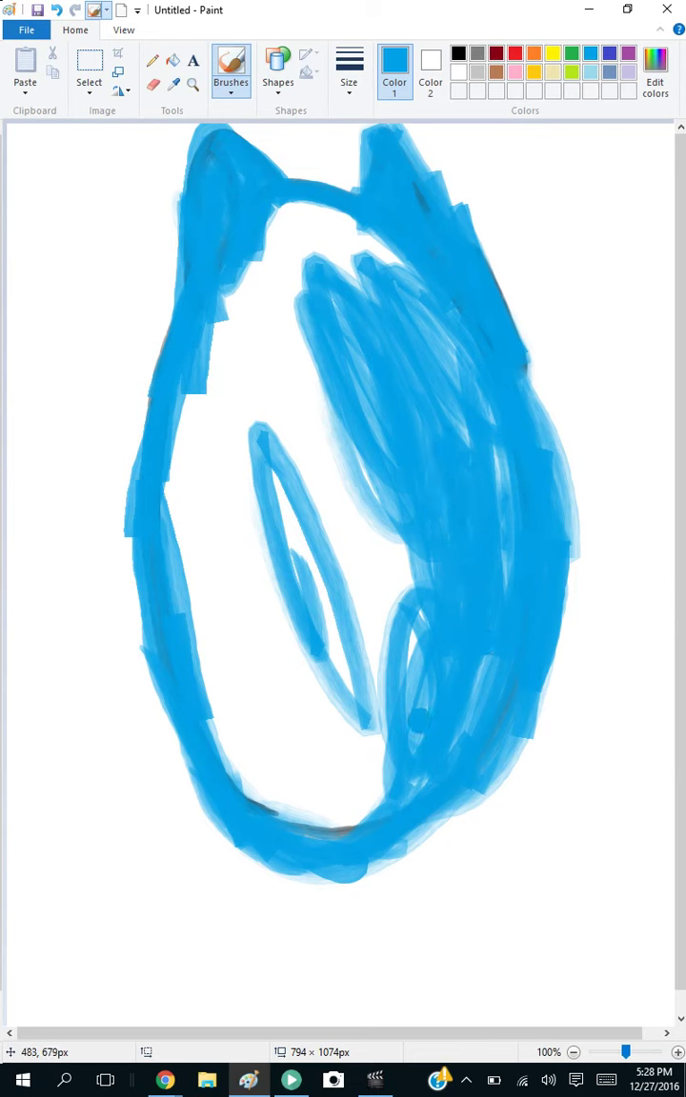
- Fill the remaining large white area inside the head with blue using the Fill tool
left_click(172, 60)
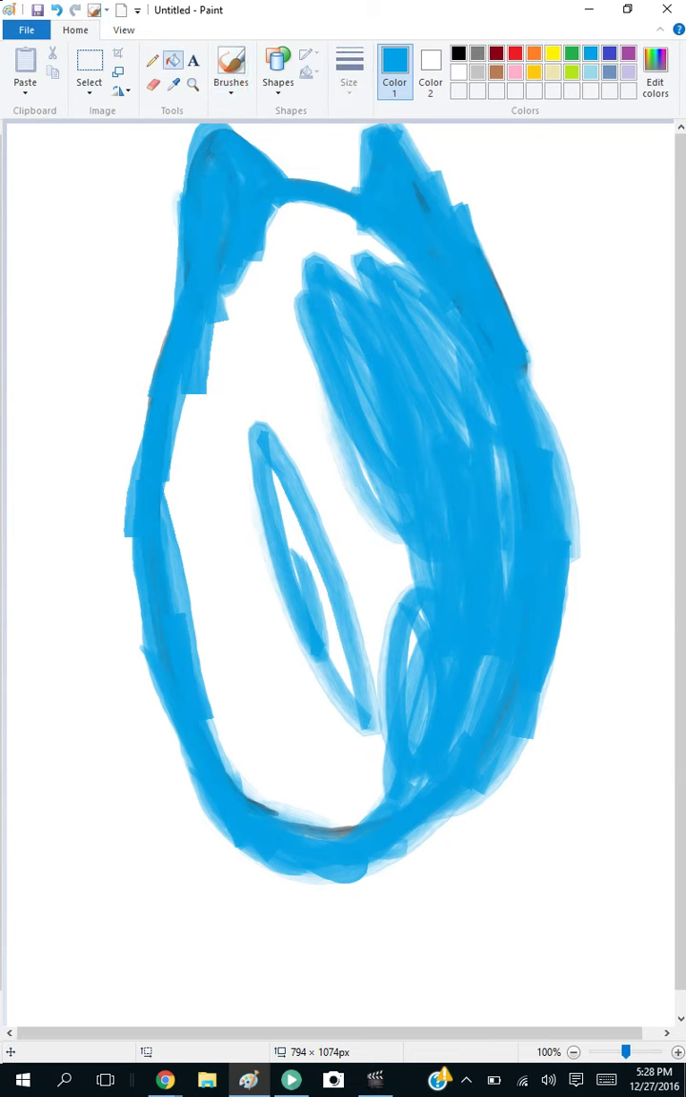
left_click(229, 266)
left_click(292, 517)
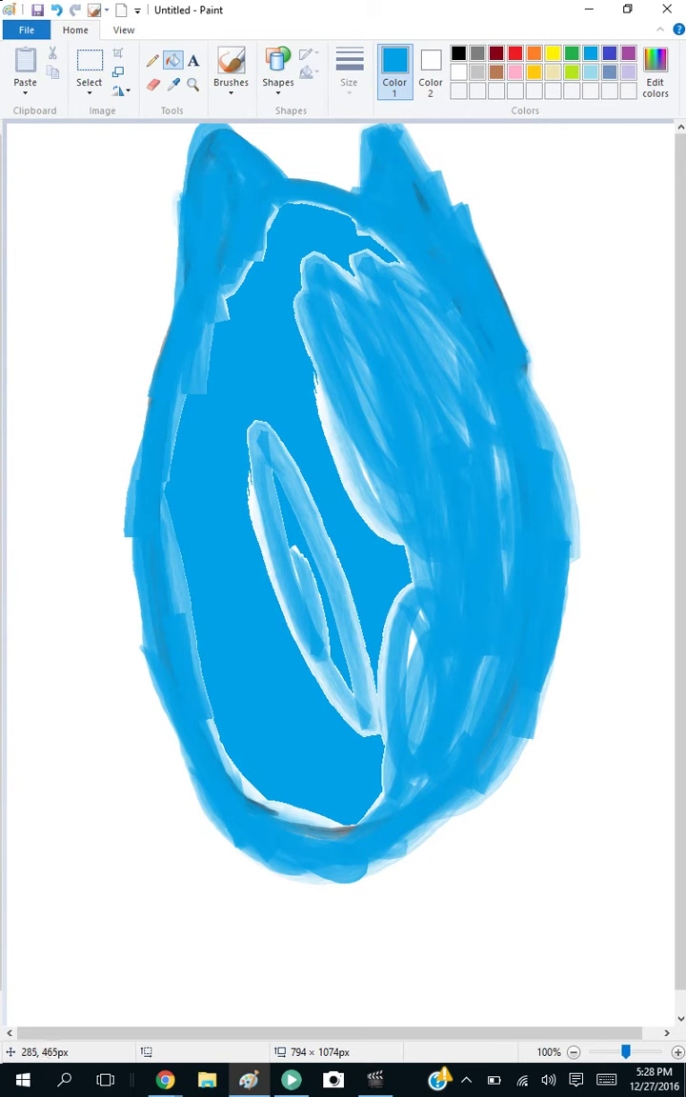
- Brush blue over the white gaps left inside the head and smooth its lower and right edges
left_click(231, 71)
mouse_move(297, 285)
left_mouse_down()
mouse_move(329, 467)
mouse_move(371, 504)
left_mouse_up()
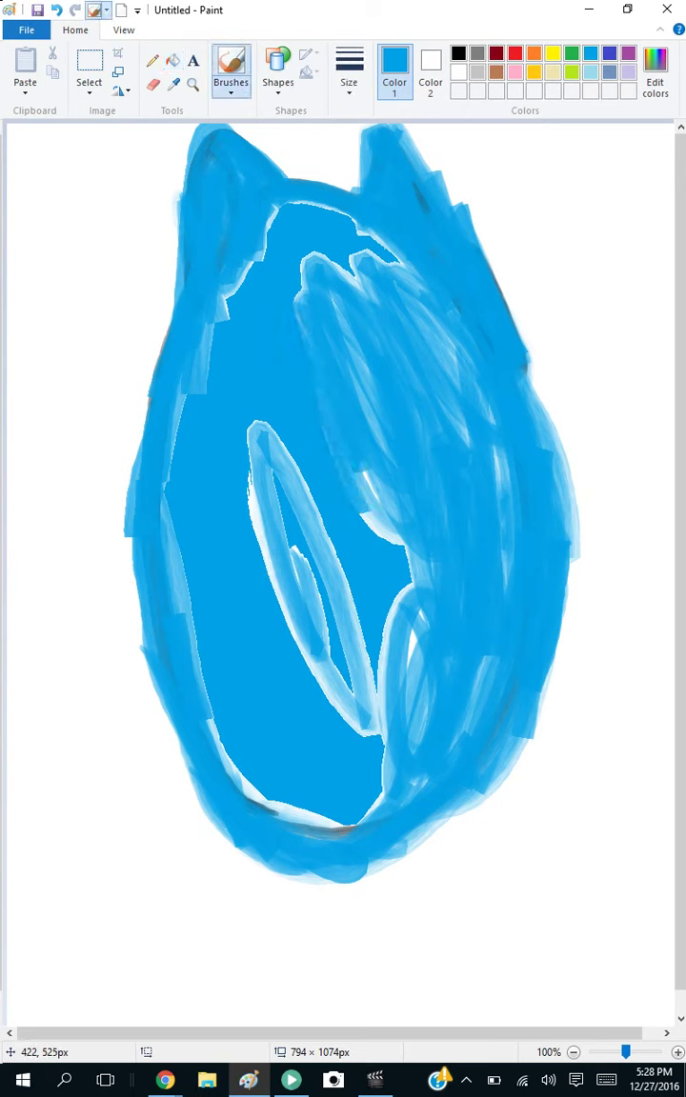
left_click_drag(229, 291, 218, 367)
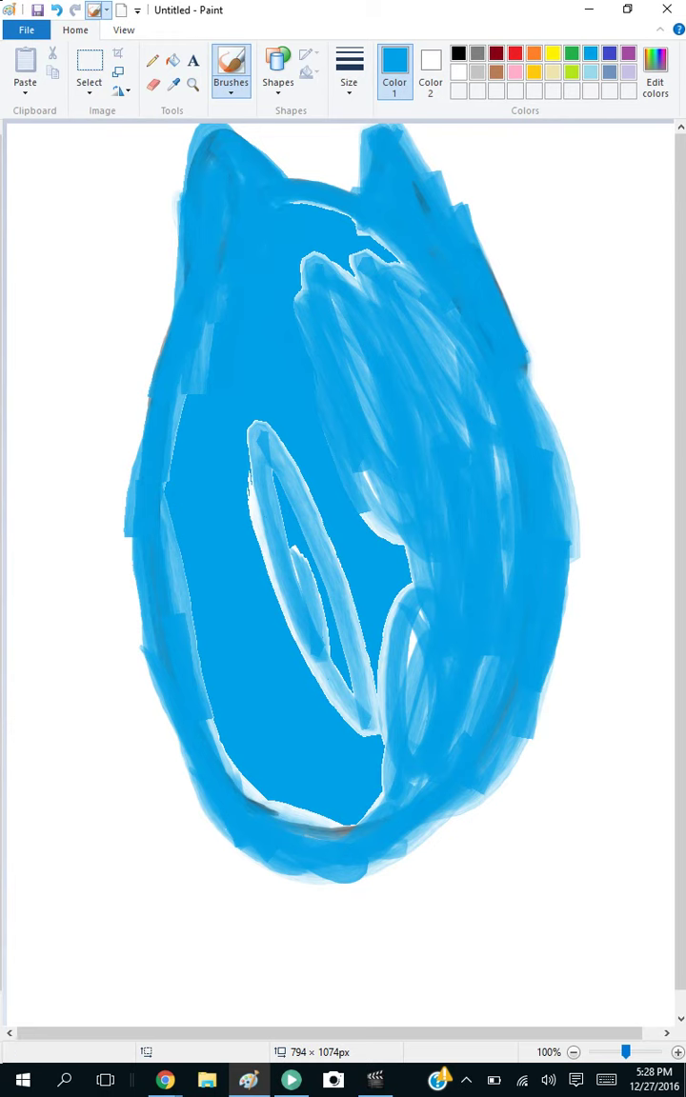
mouse_move(329, 214)
left_mouse_down()
mouse_move(311, 232)
mouse_move(352, 330)
left_mouse_up()
mouse_move(453, 553)
left_mouse_down()
mouse_move(304, 247)
mouse_move(334, 315)
mouse_move(408, 291)
mouse_move(427, 458)
mouse_move(388, 518)
mouse_move(421, 516)
left_mouse_up()
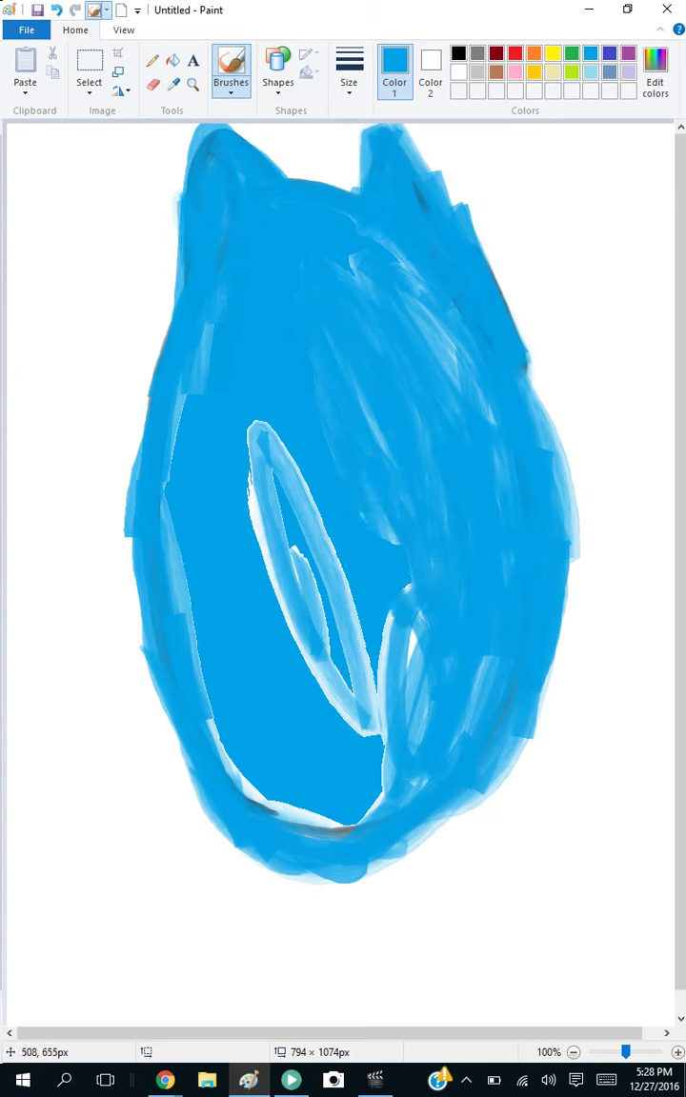
mouse_move(381, 553)
left_mouse_down()
mouse_move(370, 665)
mouse_move(344, 536)
mouse_move(358, 671)
left_mouse_up()
mouse_move(394, 725)
left_mouse_down()
mouse_move(346, 672)
mouse_move(344, 628)
mouse_move(384, 707)
left_mouse_up()
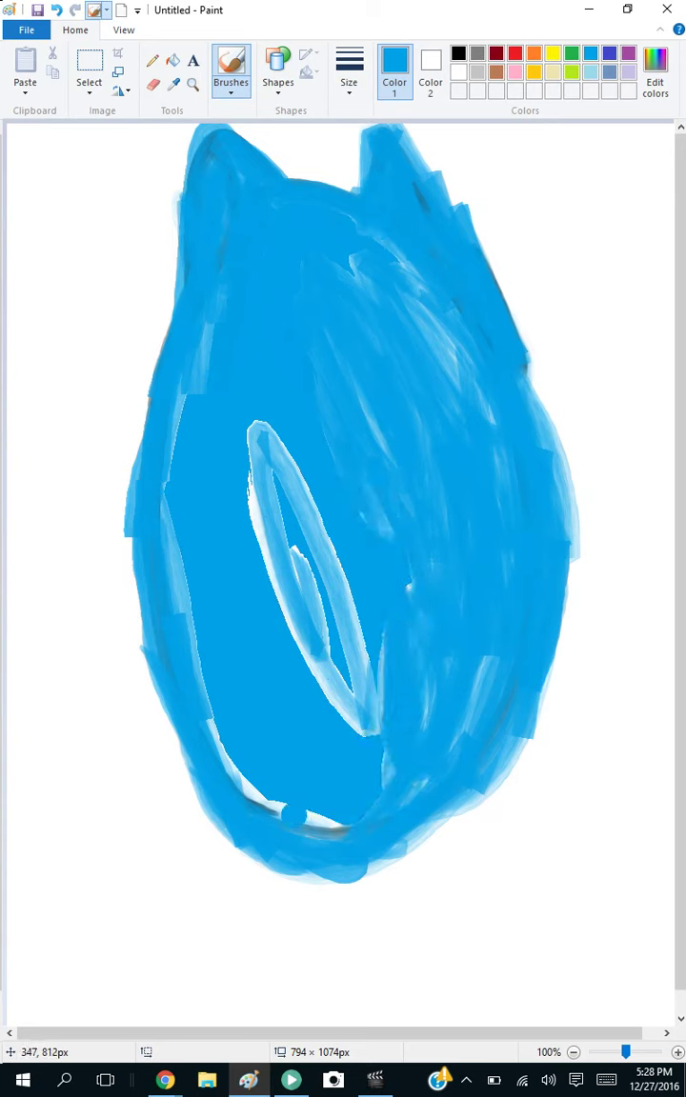
mouse_move(254, 805)
left_mouse_down()
mouse_move(172, 723)
mouse_move(293, 829)
mouse_move(325, 831)
mouse_move(275, 810)
mouse_move(366, 829)
left_mouse_up()
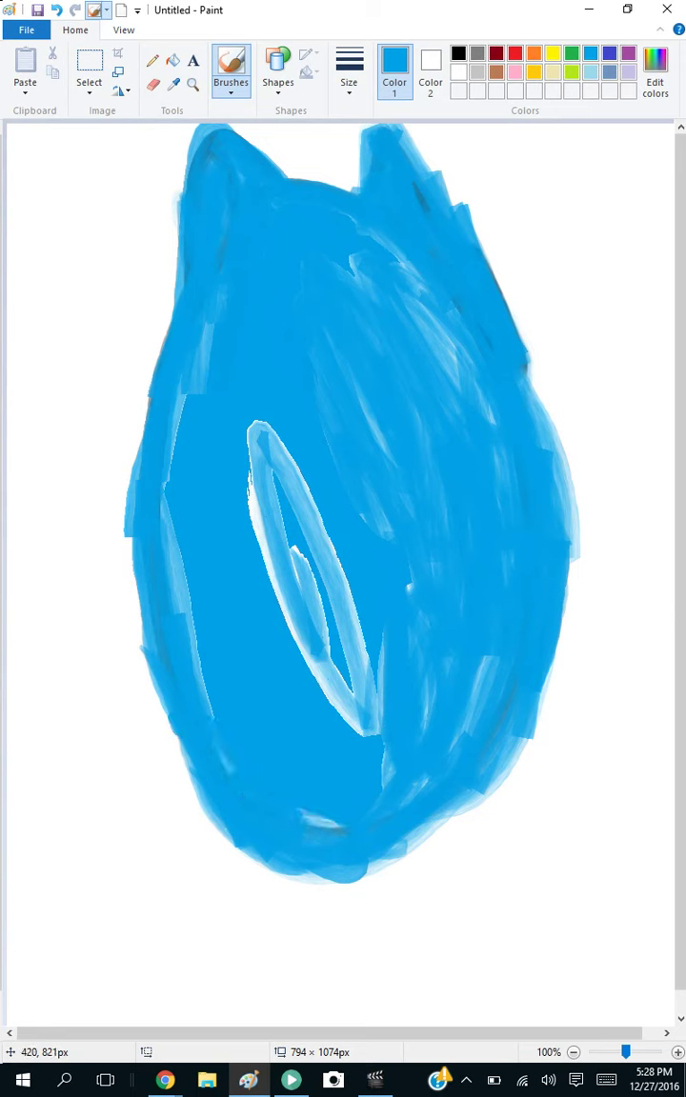
mouse_move(276, 600)
left_mouse_down()
mouse_move(293, 591)
mouse_move(314, 631)
mouse_move(306, 533)
mouse_move(311, 551)
mouse_move(296, 631)
mouse_move(314, 577)
mouse_move(220, 447)
mouse_move(247, 543)
left_mouse_up()
mouse_move(419, 691)
left_mouse_down()
mouse_move(386, 728)
mouse_move(346, 814)
mouse_move(403, 760)
mouse_move(532, 745)
mouse_move(438, 849)
mouse_move(351, 814)
mouse_move(517, 725)
mouse_move(557, 481)
mouse_move(527, 318)
mouse_move(550, 428)
mouse_move(522, 335)
mouse_move(572, 510)
left_mouse_up()
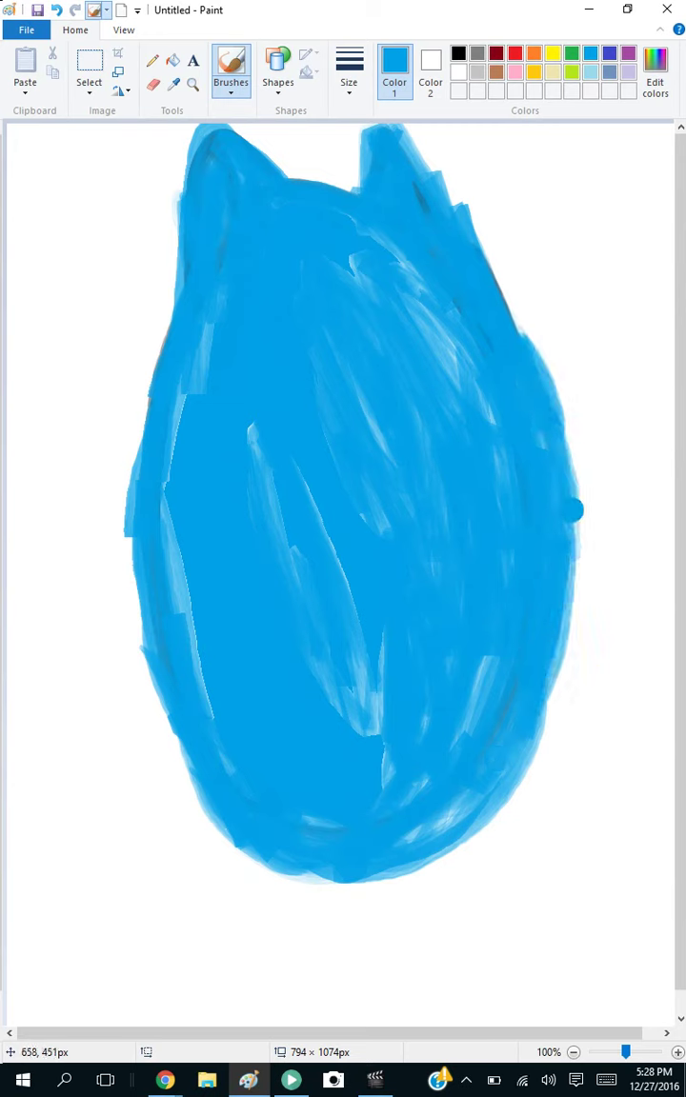
- Paint a solid blue rounded tuft on top of the head between the two ears
mouse_move(348, 182)
left_mouse_down()
mouse_move(316, 134)
mouse_move(283, 185)
left_mouse_up()
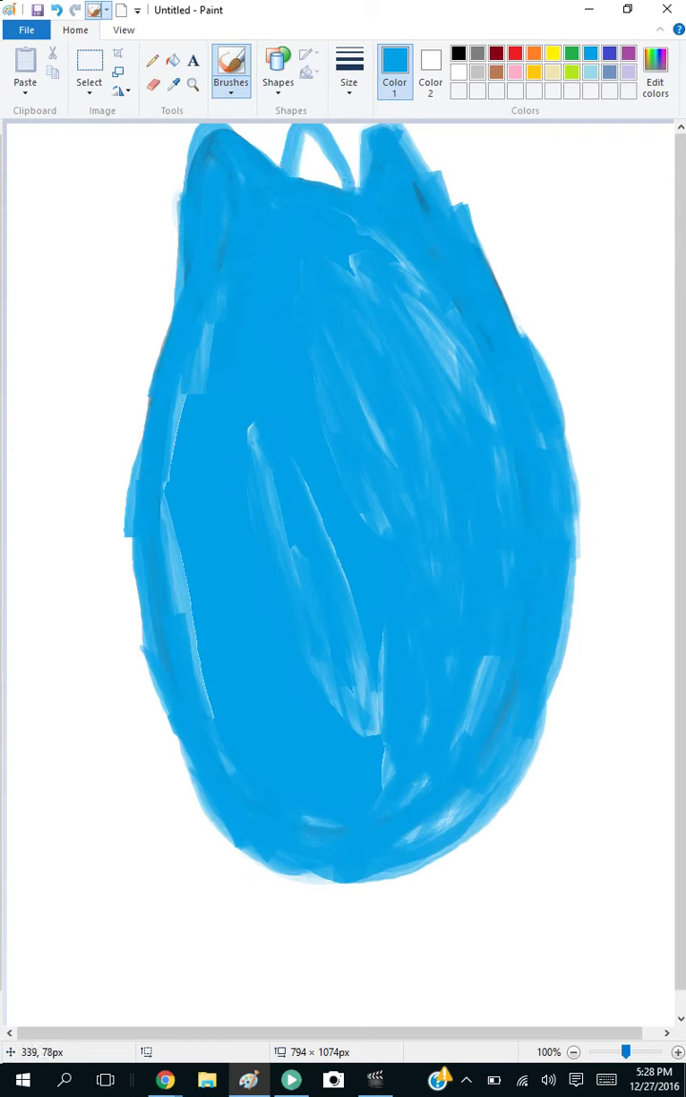
mouse_move(268, 155)
left_mouse_down()
mouse_move(291, 143)
mouse_move(276, 148)
mouse_move(311, 154)
mouse_move(348, 190)
left_mouse_up()
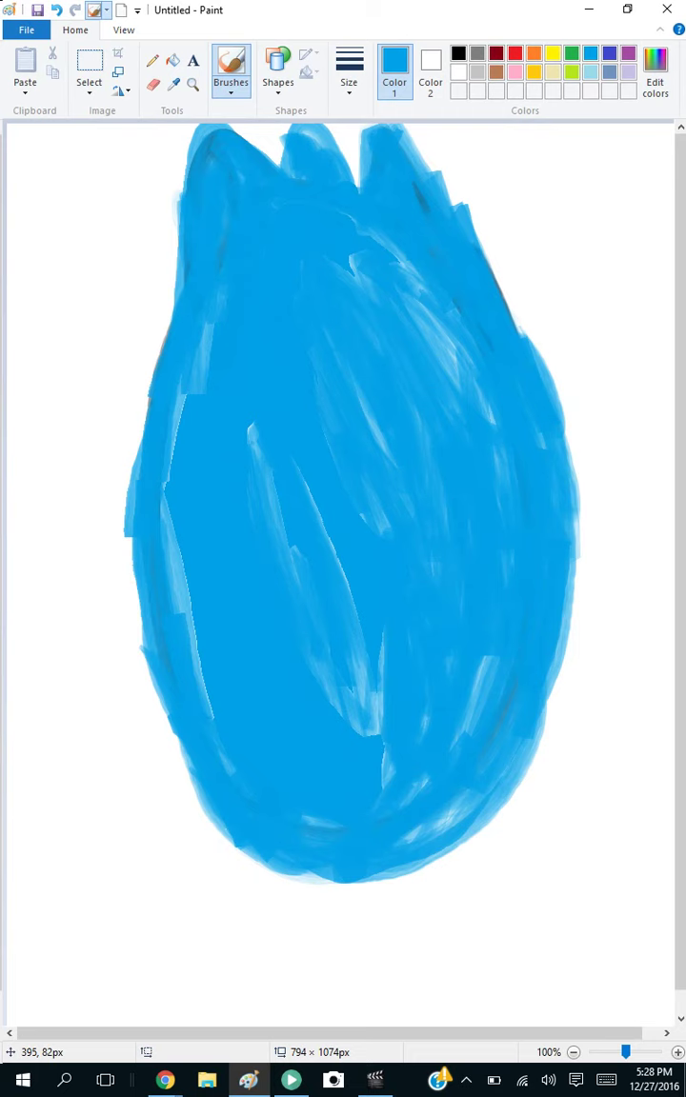
- Set both colours to black and draw three horizontal stripes across the tuft between the ears with Calligraphy brush 1
left_click(431, 71)
left_click(458, 52)
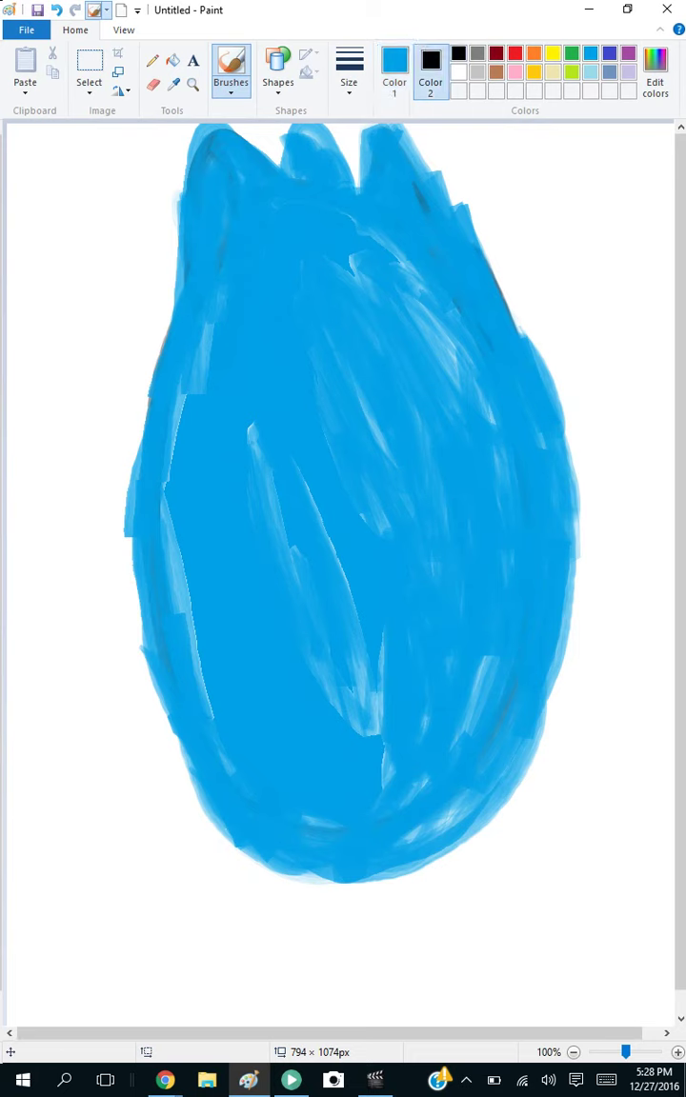
left_click(231, 88)
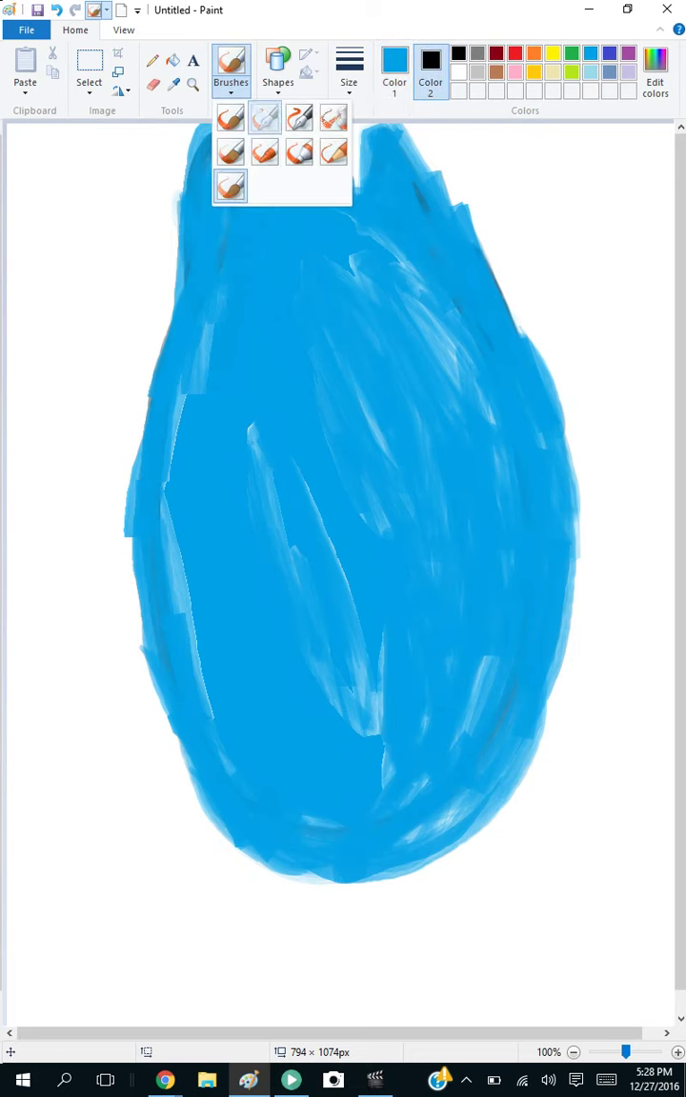
left_click(262, 113)
left_click(394, 69)
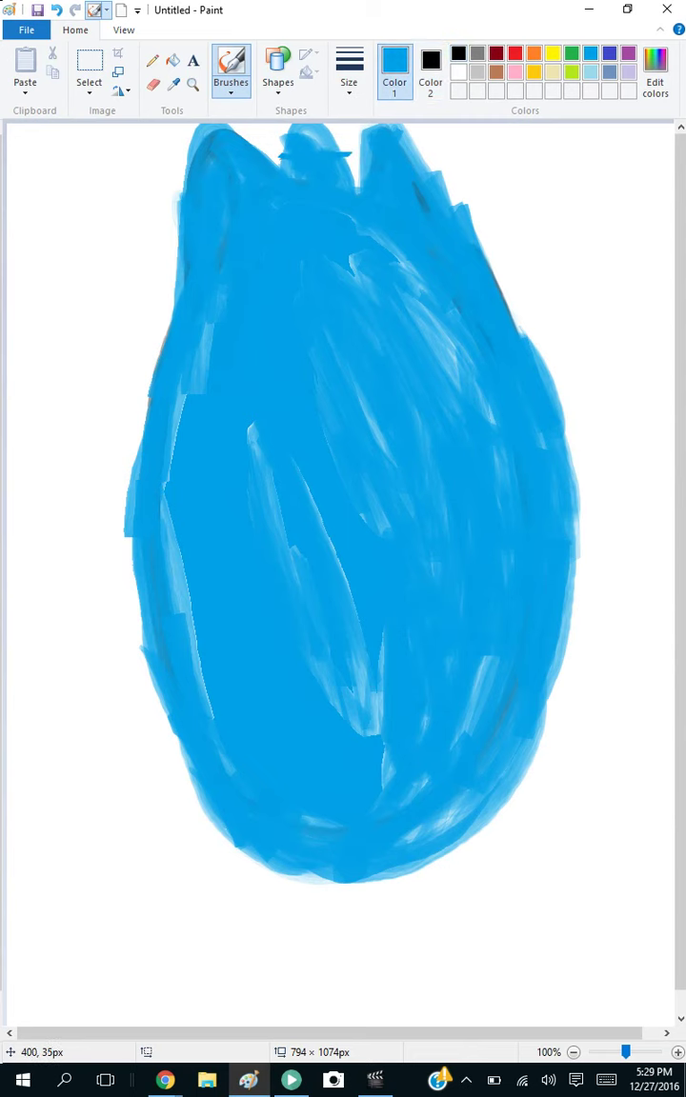
left_click(458, 72)
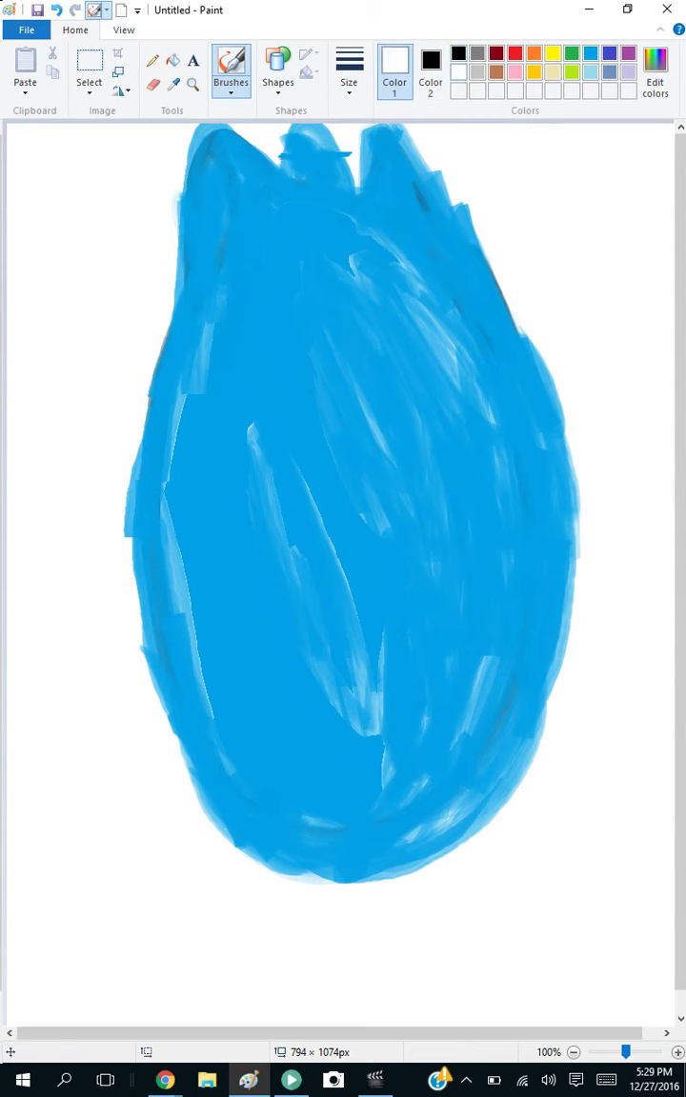
left_click(458, 53)
left_click_drag(275, 158, 349, 152)
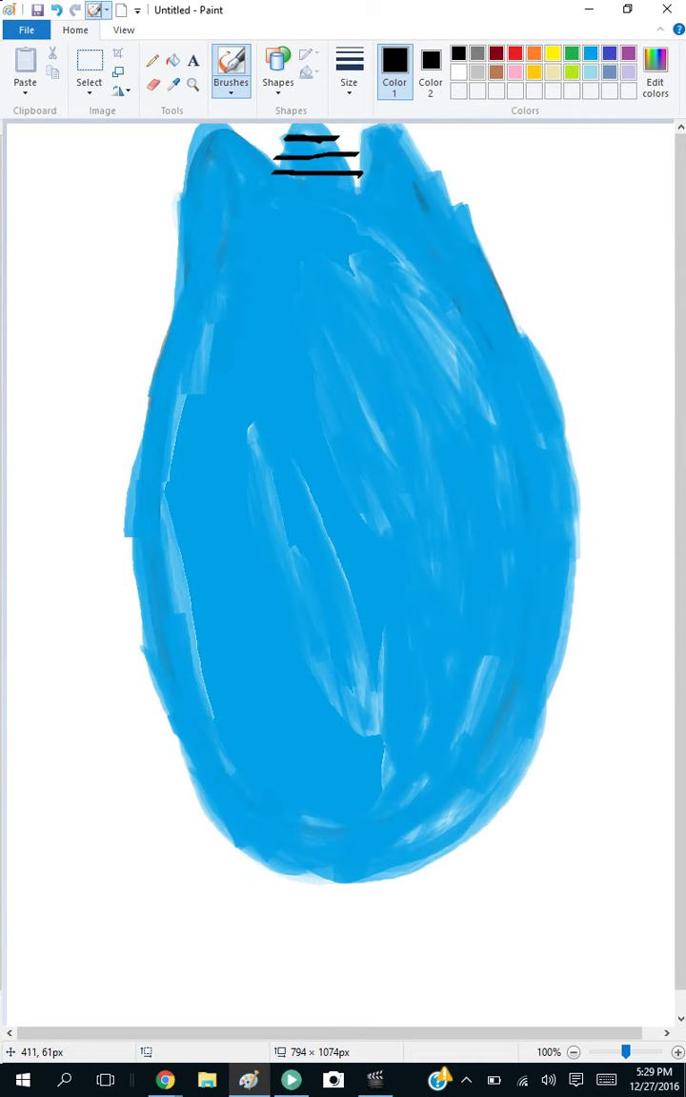
- Draw the black facial features: a tall arched eye with inner curve and side lashes, a winking eye, a curved snout and an open mouth
mouse_move(345, 645)
left_mouse_down()
mouse_move(264, 441)
mouse_move(198, 640)
mouse_move(326, 671)
left_mouse_up()
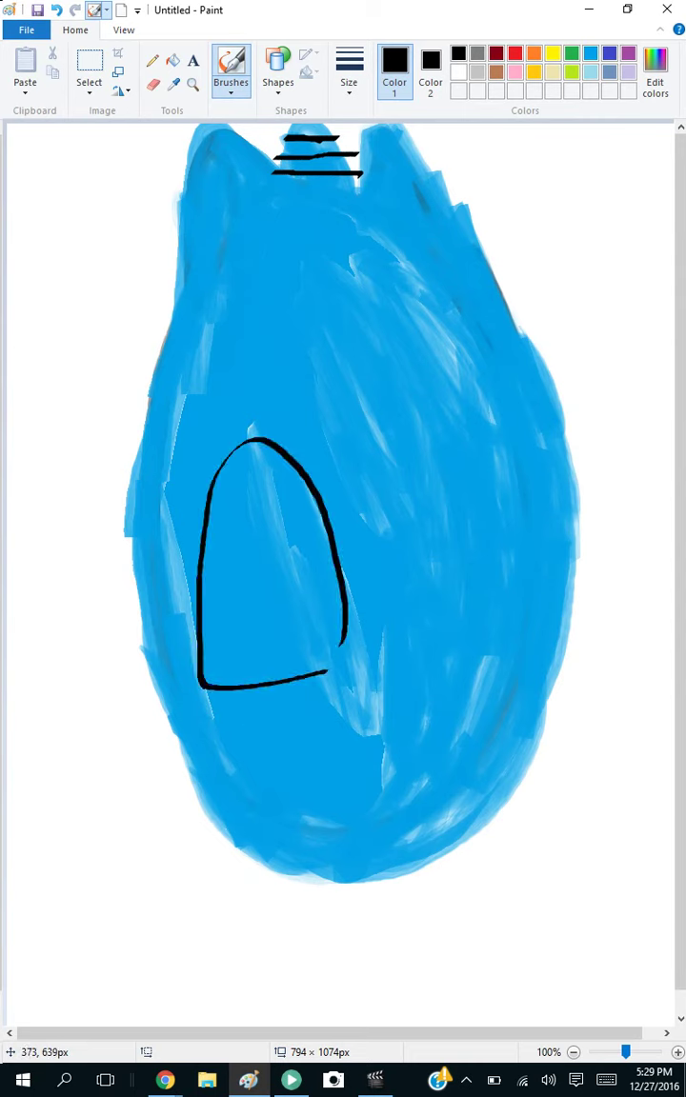
left_click_drag(408, 752, 292, 745)
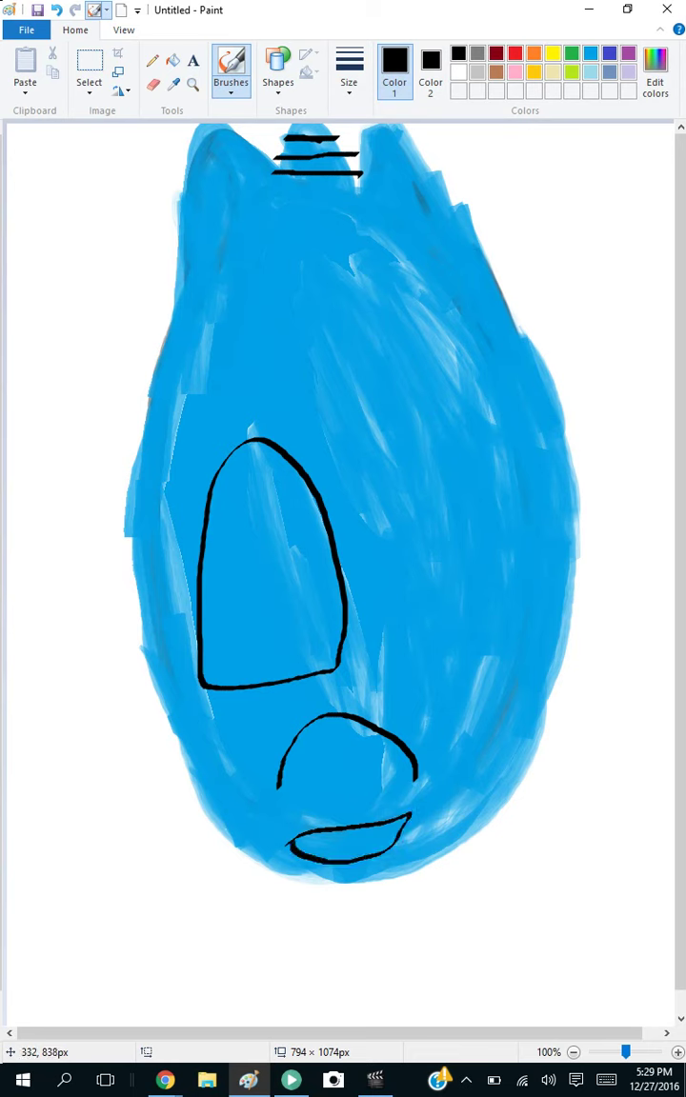
left_click_drag(391, 614, 479, 539)
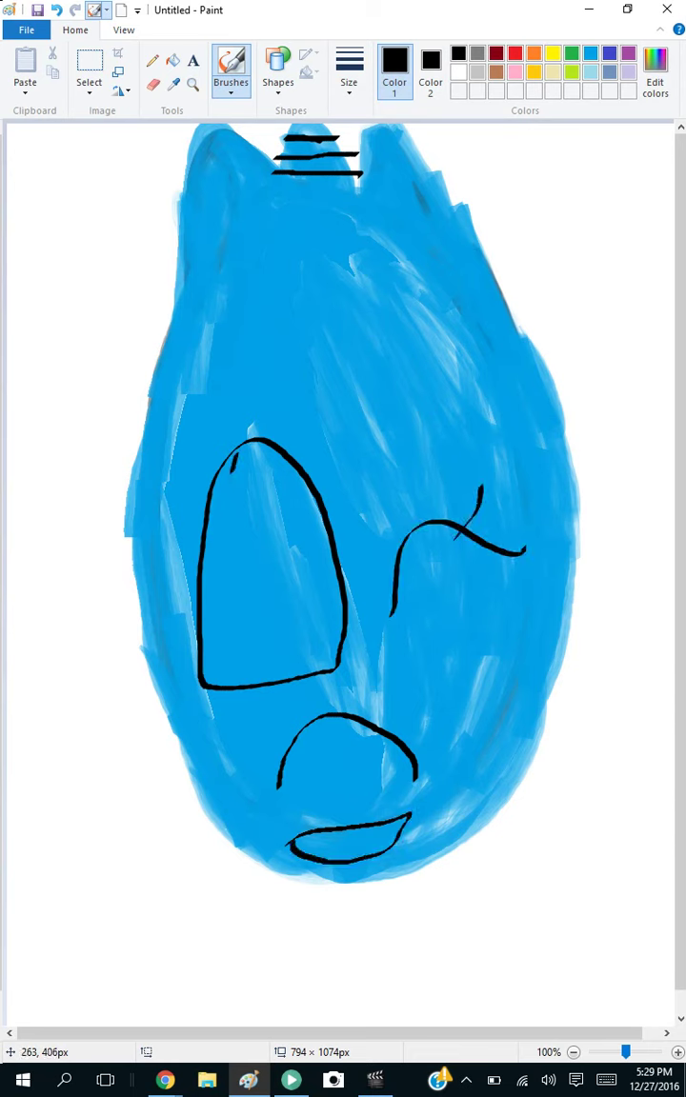
left_click_drag(233, 456, 232, 626)
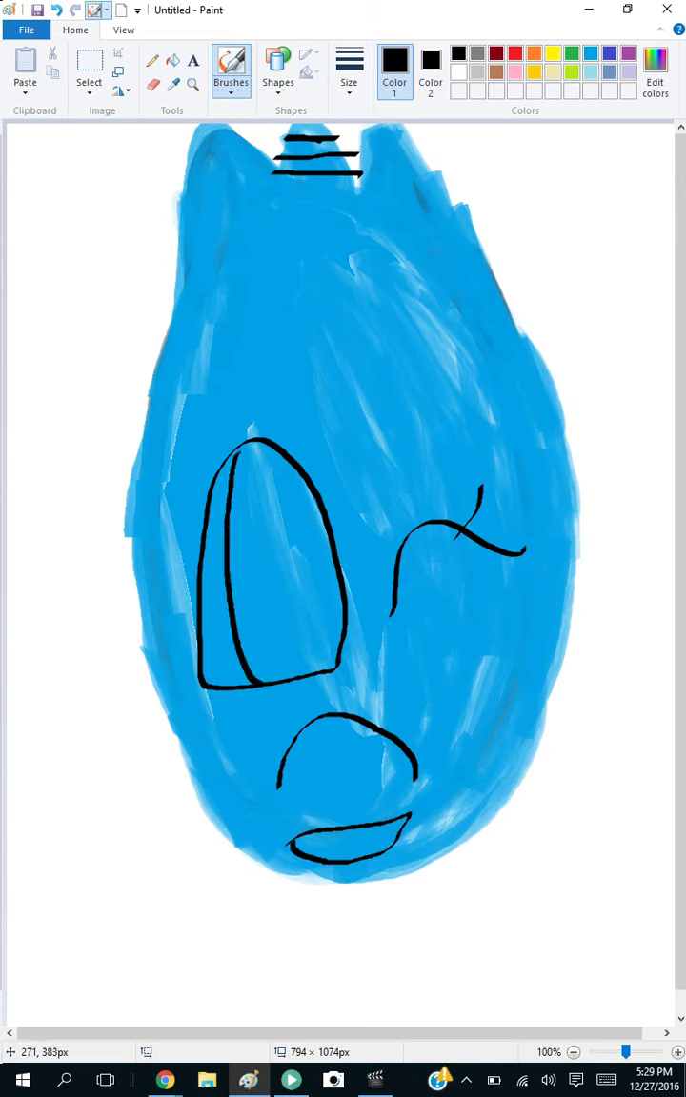
left_click_drag(202, 529, 200, 683)
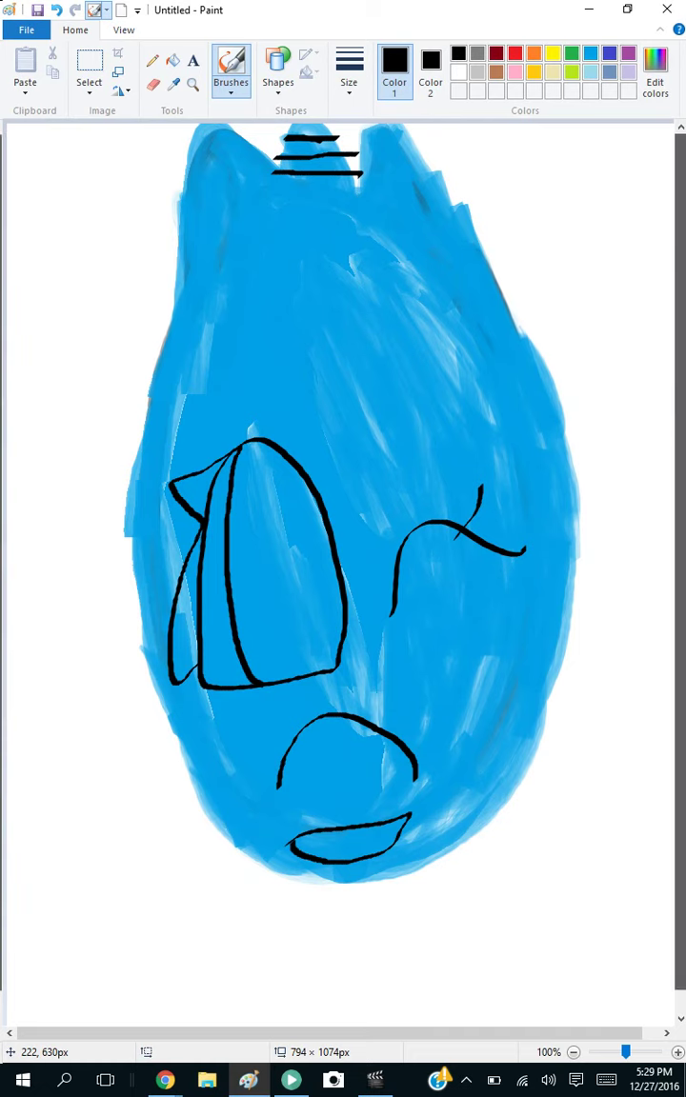
- Outline two long drooping ears in brown from the head's upper right side and add a pink inner contour to each
left_click(496, 71)
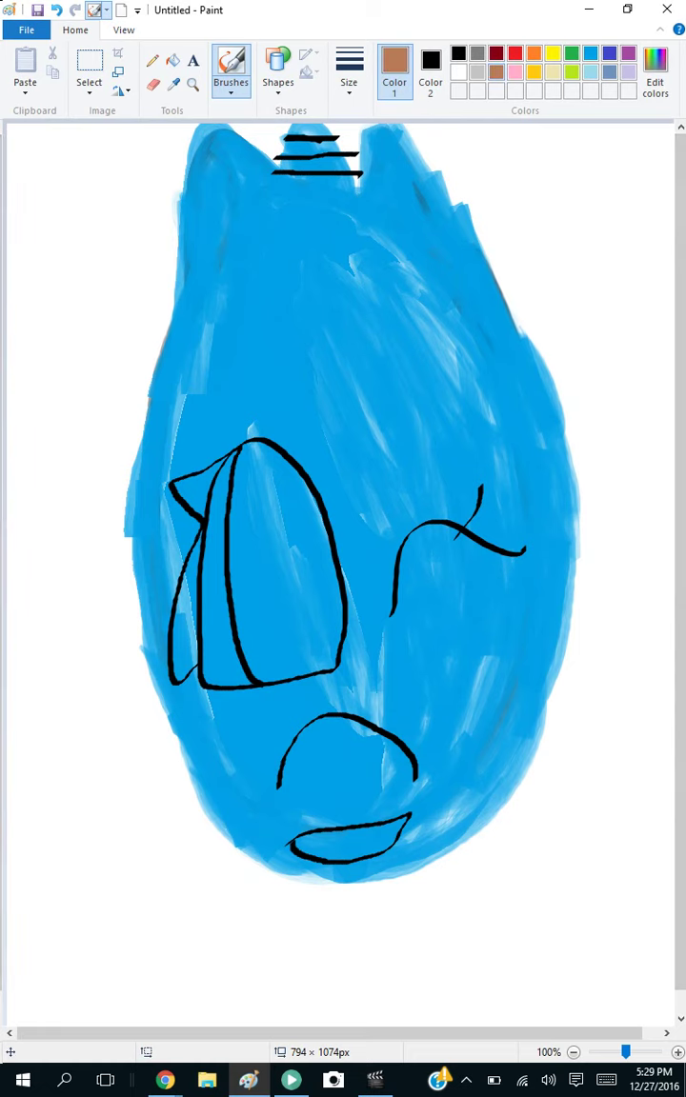
mouse_move(455, 215)
left_mouse_down()
mouse_move(641, 409)
mouse_move(624, 821)
mouse_move(555, 645)
mouse_move(492, 338)
mouse_move(455, 210)
left_mouse_up()
mouse_move(505, 337)
left_mouse_down()
mouse_move(340, 390)
mouse_move(181, 473)
mouse_move(116, 617)
mouse_move(95, 733)
mouse_move(53, 465)
mouse_move(96, 318)
mouse_move(195, 210)
mouse_move(310, 186)
mouse_move(448, 203)
left_mouse_up()
left_click(515, 71)
mouse_move(469, 270)
left_mouse_down()
mouse_move(315, 293)
mouse_move(105, 434)
mouse_move(84, 619)
mouse_move(145, 396)
mouse_move(371, 321)
mouse_move(493, 313)
left_mouse_up()
mouse_move(474, 231)
left_mouse_down()
mouse_move(507, 226)
mouse_move(598, 352)
mouse_move(584, 560)
mouse_move(591, 638)
mouse_move(561, 588)
mouse_move(542, 346)
mouse_move(492, 264)
left_mouse_up()
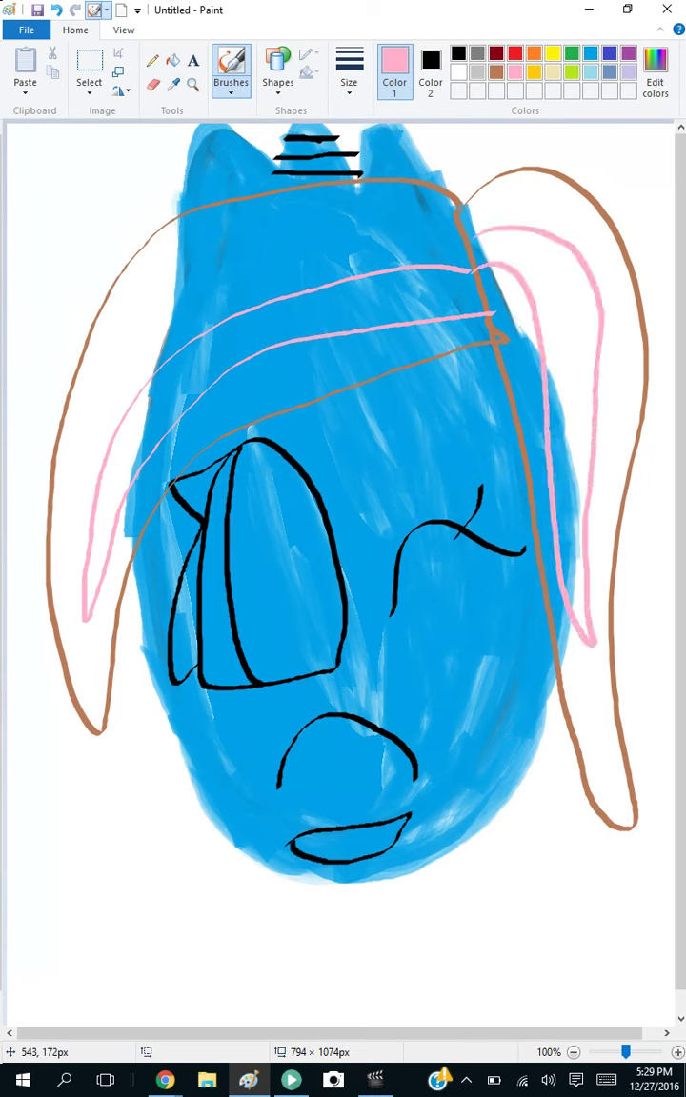
- Scribble a light turquoise circle where the brown ears meet and place an oval outline over it
mouse_move(447, 196)
left_mouse_down()
mouse_move(475, 210)
mouse_move(475, 273)
mouse_move(448, 280)
mouse_move(458, 269)
left_mouse_up()
left_click(230, 86)
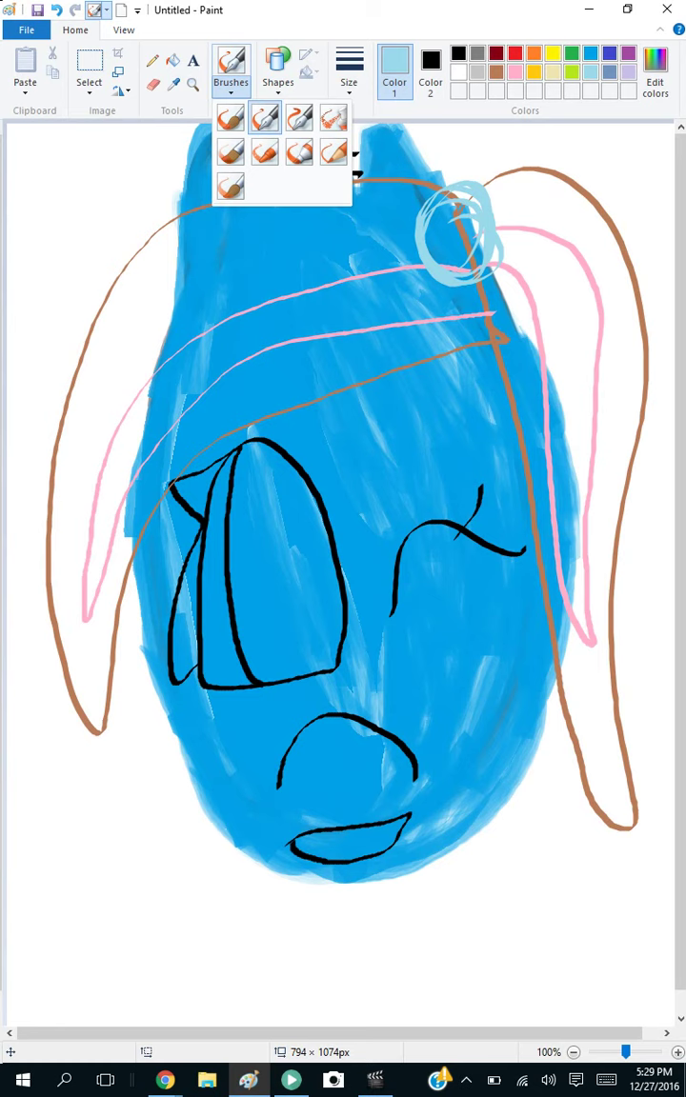
left_click(279, 74)
left_click(305, 109)
left_click_drag(457, 197, 534, 291)
left_click_drag(466, 235, 415, 283)
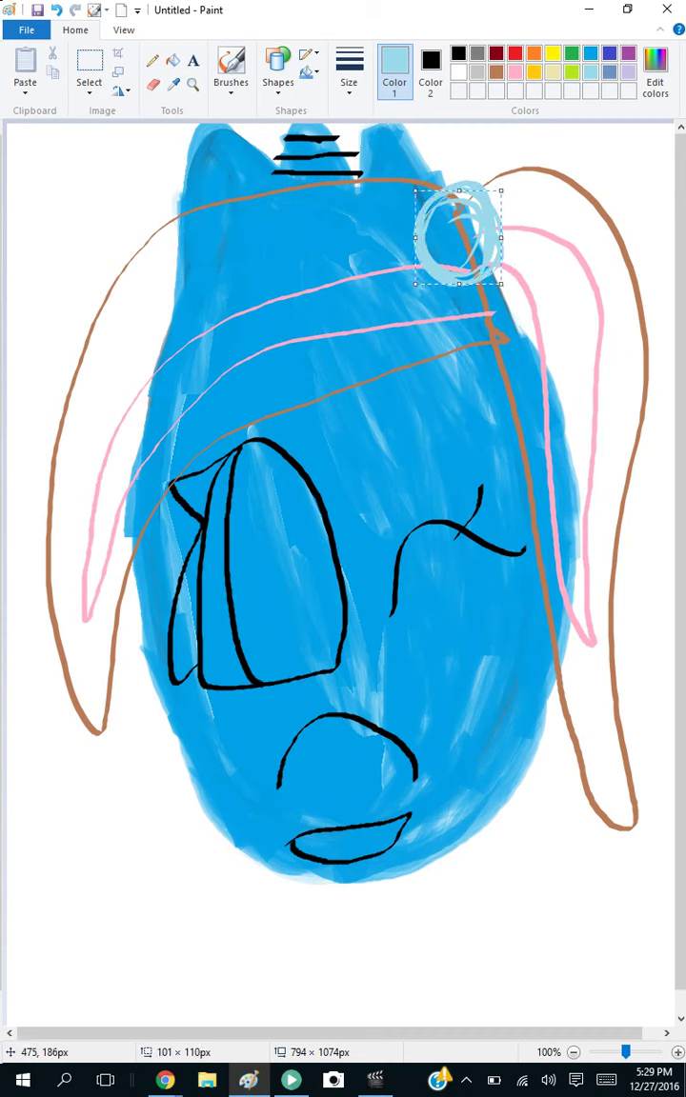
right_click(415, 283)
left_click(422, 284)
left_click_drag(434, 278, 436, 278)
left_click(394, 243)
- Add two more light turquoise circles in a column below the first and try to colour them with the Fill tool
left_click_drag(477, 258, 558, 351)
left_click_drag(493, 315, 567, 442)
left_click(373, 331)
left_click_drag(507, 394, 469, 380)
left_click(332, 317)
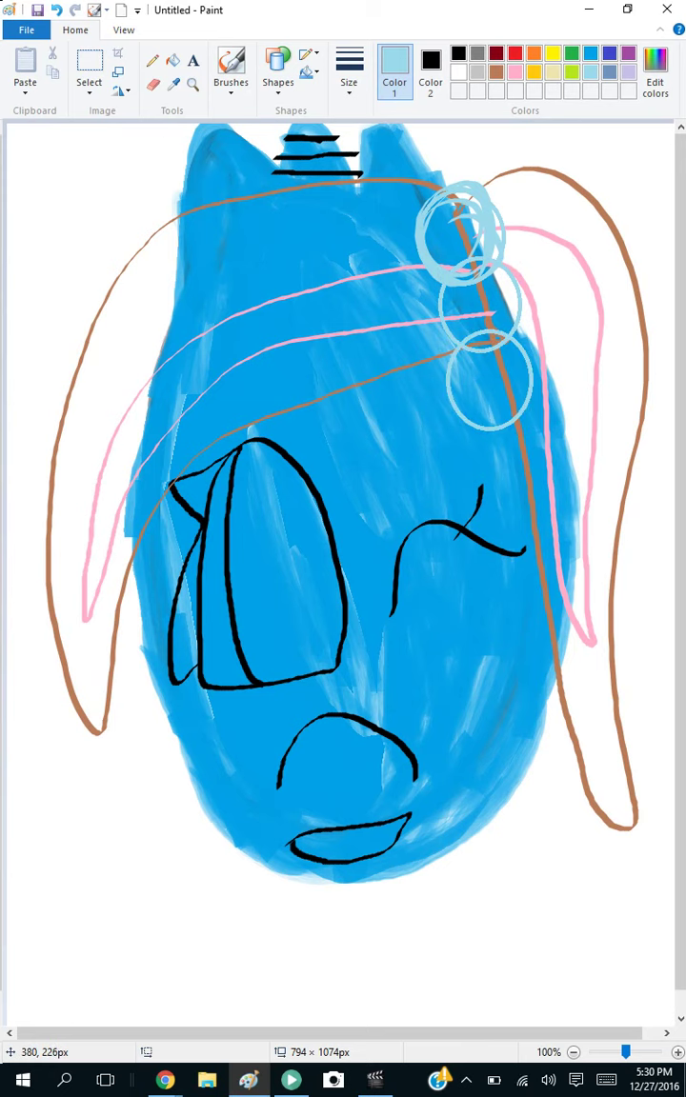
left_click(173, 60)
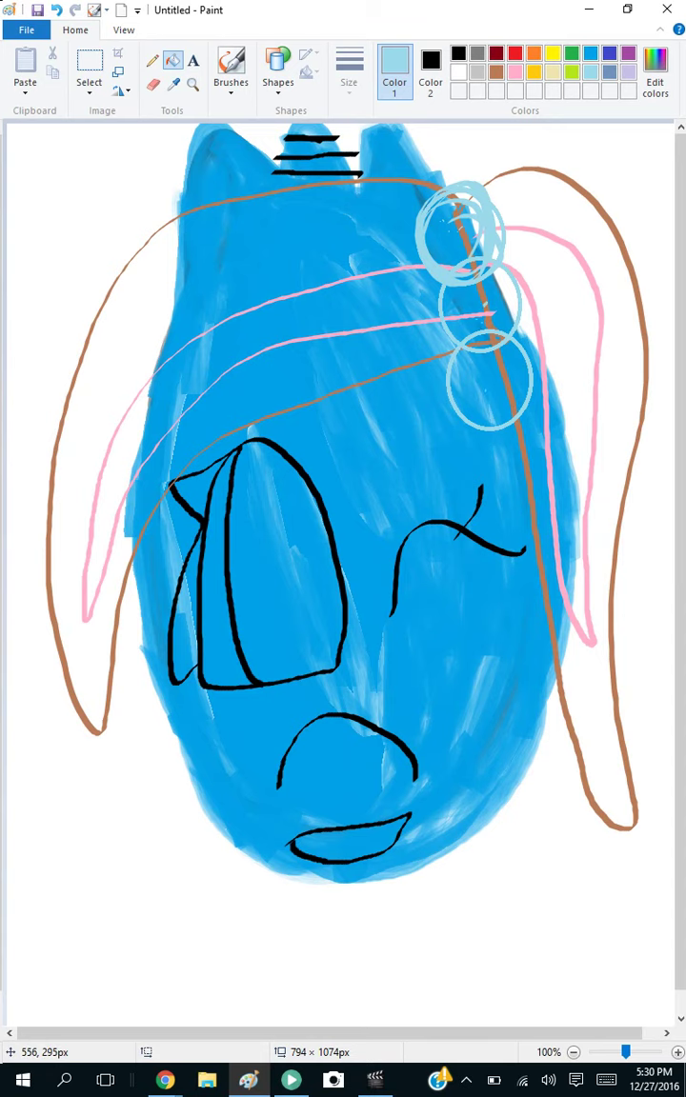
- Switch to the music player, search its online music for "mad hatter", play Melanie Martinez's Mad Hatter and return to the drawing
key("alt+Tab")
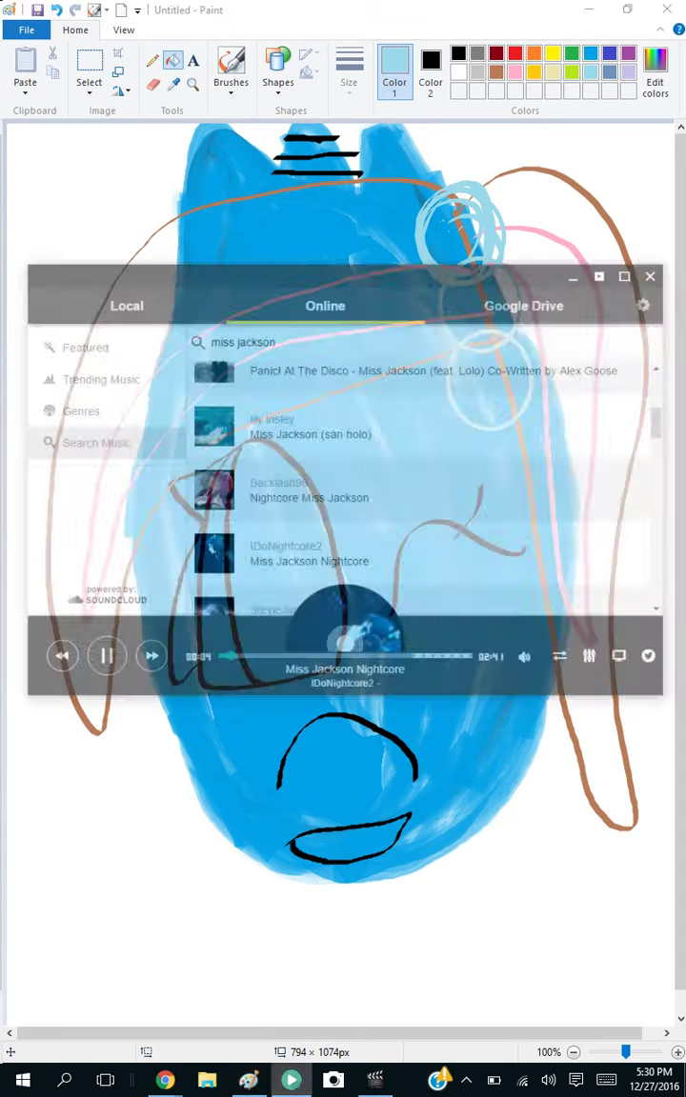
left_click(270, 276)
left_click(627, 847)
key("BackSpace")
key("BackSpace")
key("BackSpace")
key("BackSpace")
key("BackSpace")
key("BackSpace")
key("BackSpace")
key("BackSpace")
key("BackSpace")
key("BackSpace")
key("BackSpace")
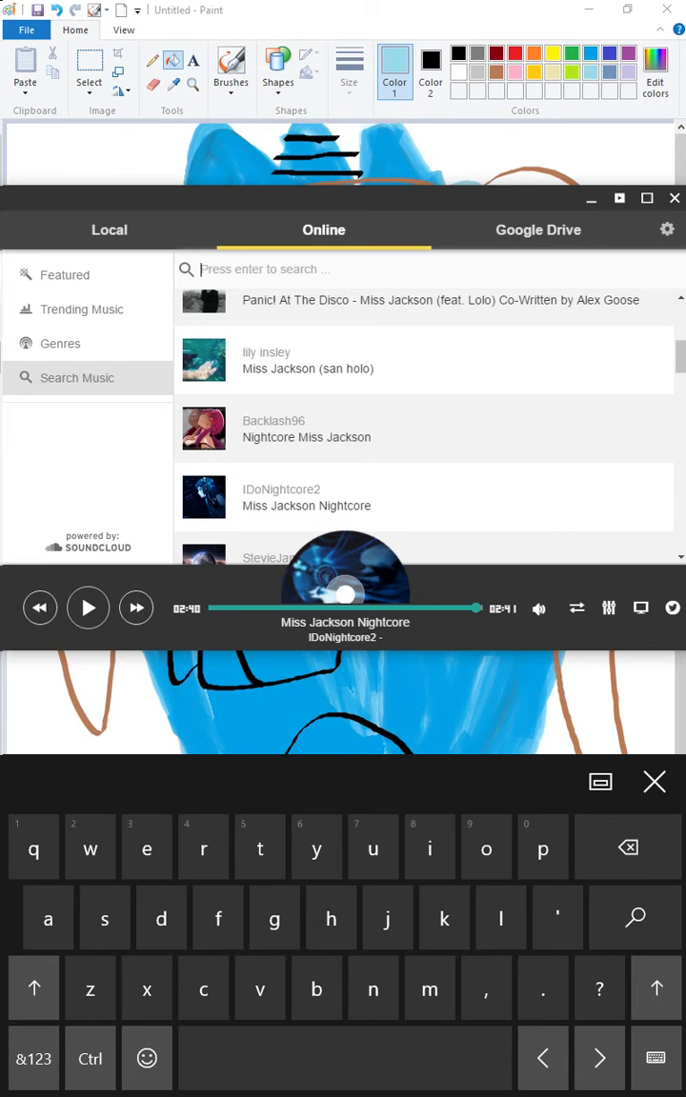
type("mad hatter")
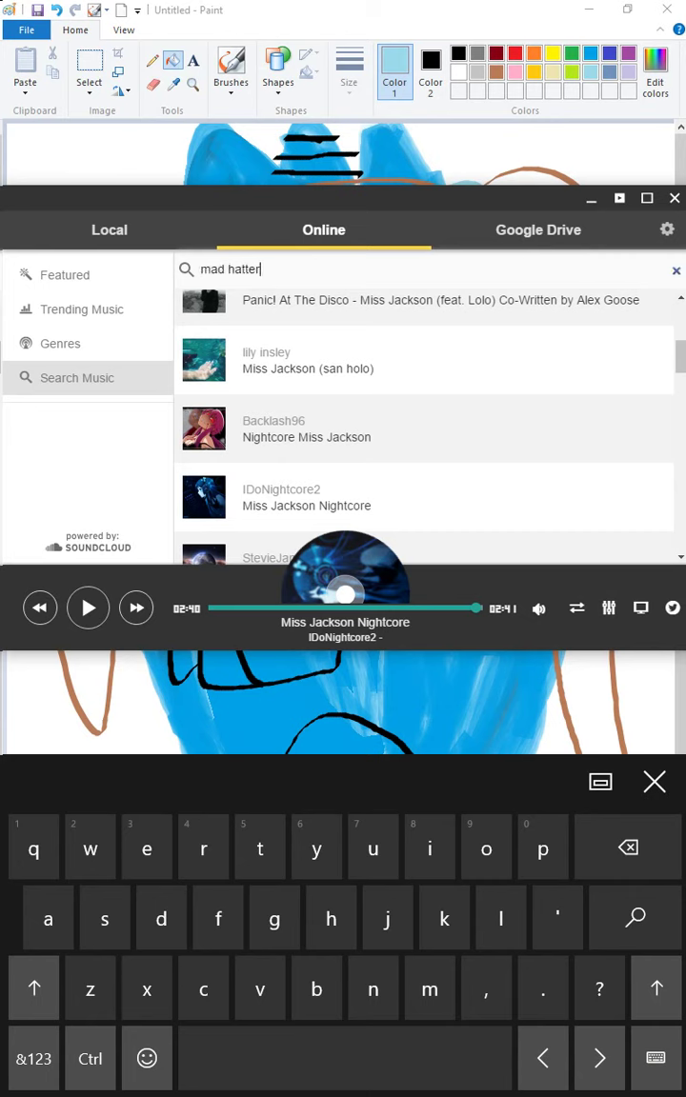
key("Return")
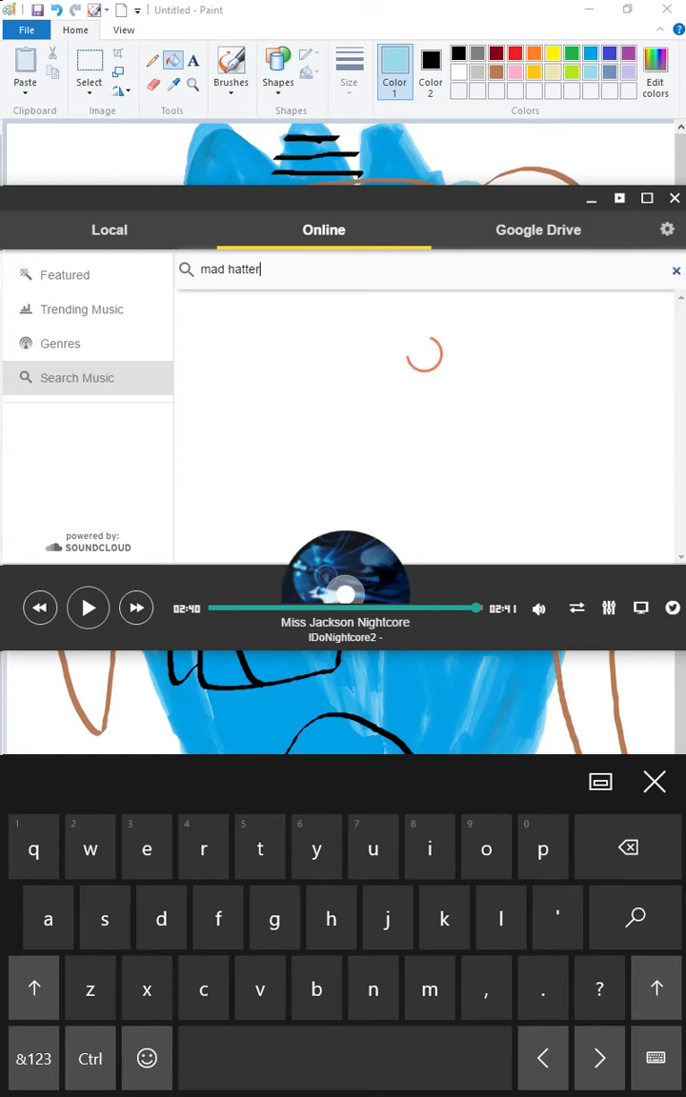
left_click(424, 324)
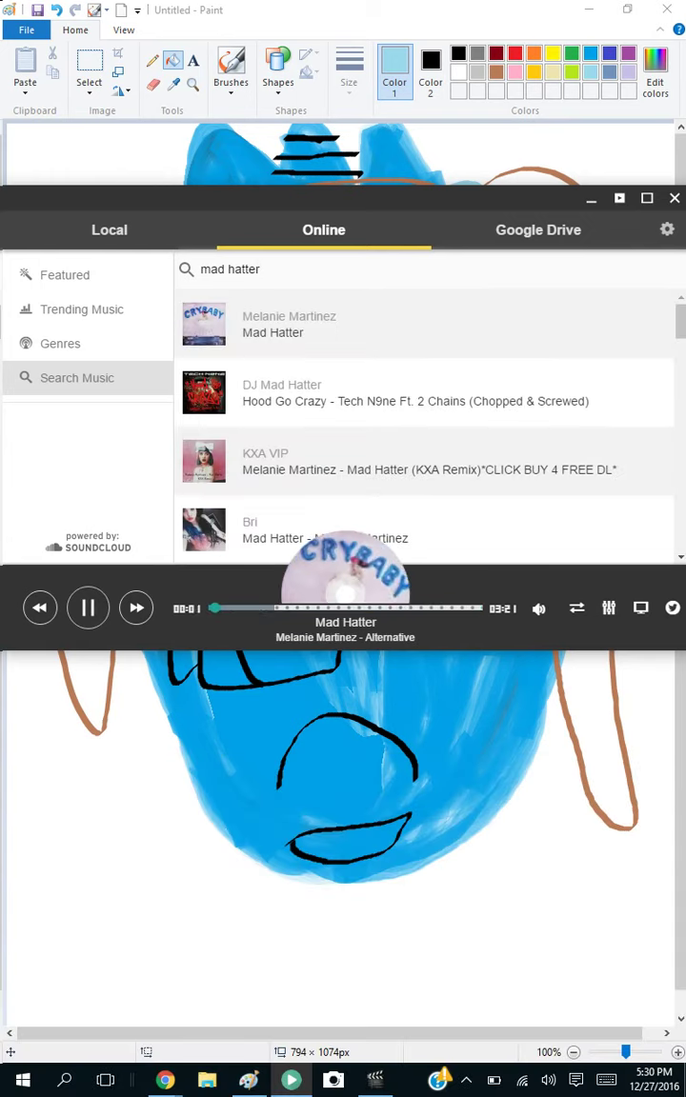
left_click(587, 198)
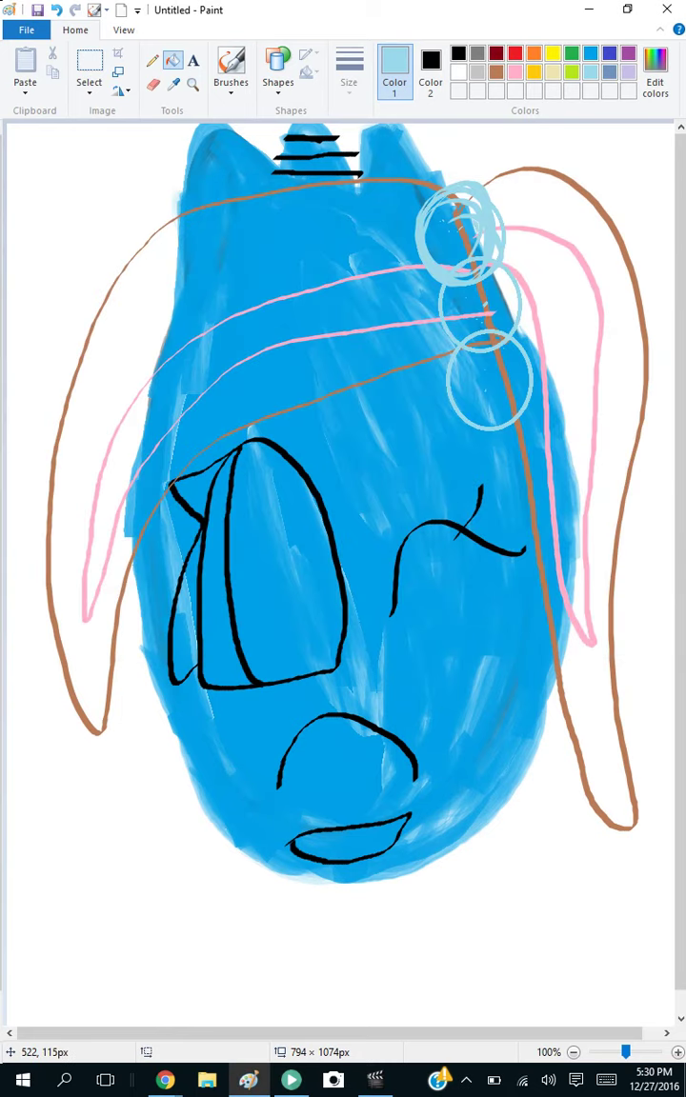
- Paint the three stacked circles solid light turquoise with the Watercolor brush
left_click(151, 60)
left_click(232, 69)
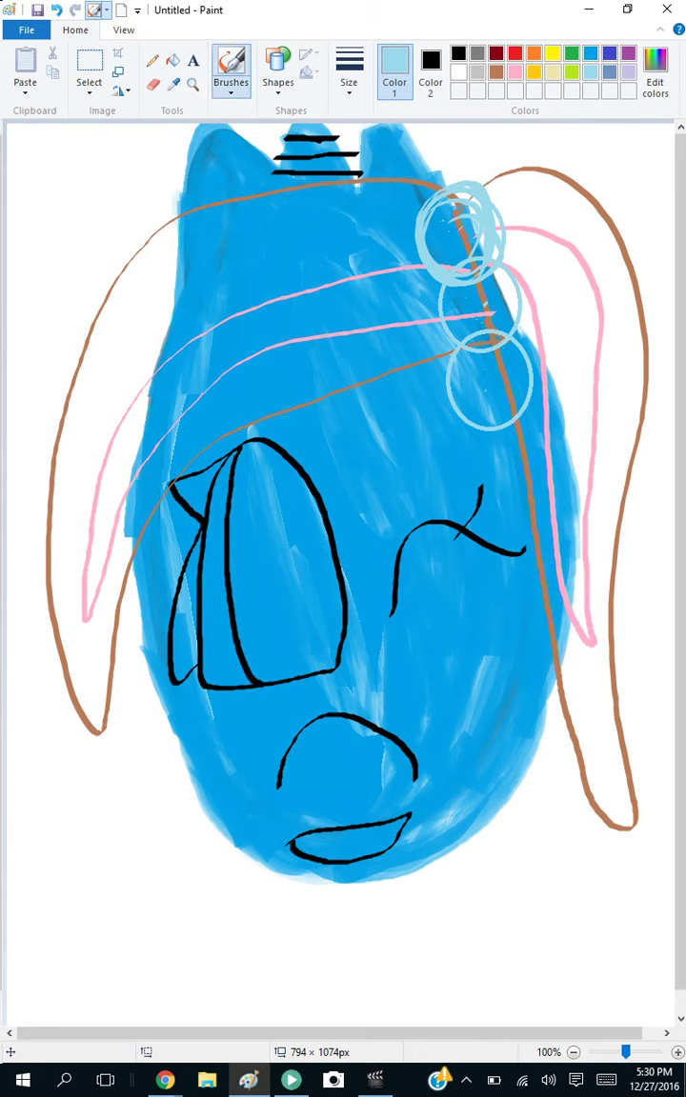
left_click(231, 89)
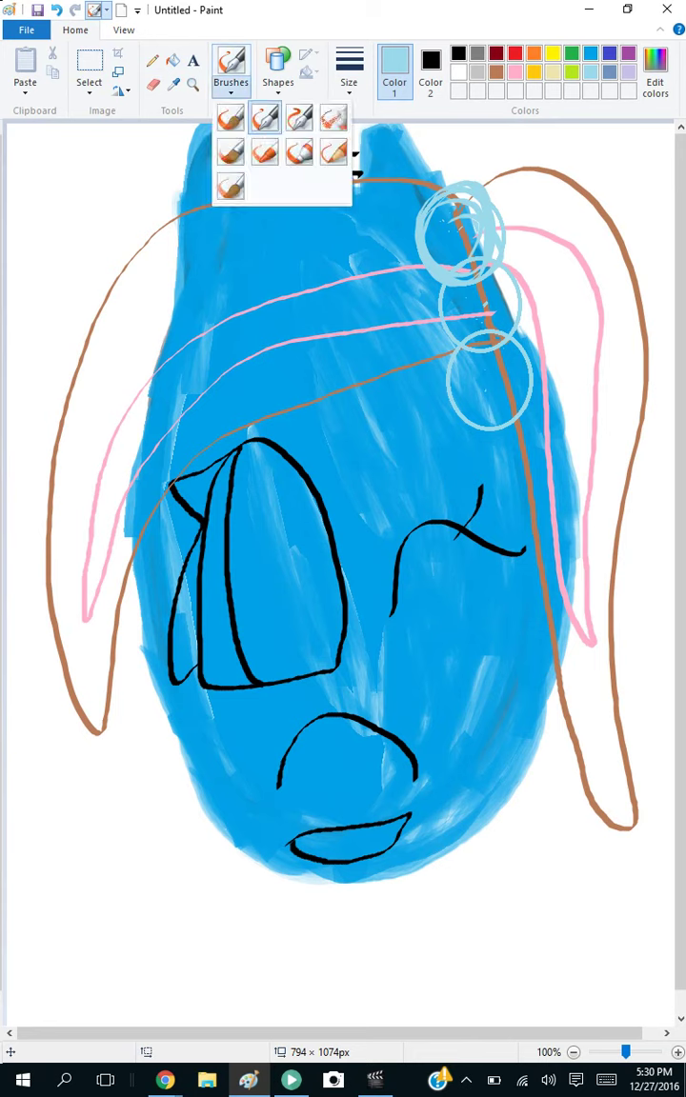
left_click(225, 191)
left_click(349, 72)
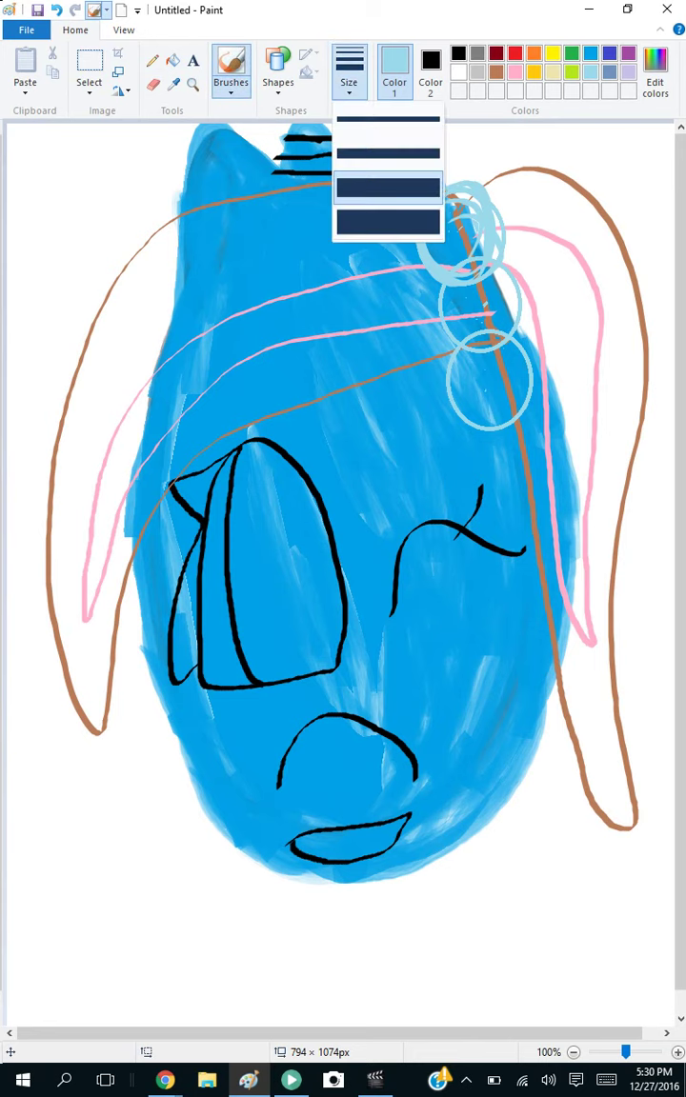
left_click(73, 181)
mouse_move(461, 229)
left_mouse_down()
mouse_move(486, 214)
mouse_move(456, 206)
mouse_move(483, 213)
mouse_move(477, 234)
mouse_move(487, 237)
mouse_move(483, 218)
mouse_move(436, 244)
mouse_move(427, 259)
mouse_move(464, 272)
mouse_move(440, 286)
mouse_move(469, 284)
mouse_move(430, 276)
mouse_move(415, 205)
mouse_move(437, 299)
mouse_move(472, 382)
mouse_move(419, 343)
mouse_move(481, 392)
mouse_move(462, 413)
mouse_move(502, 356)
mouse_move(504, 409)
mouse_move(467, 425)
mouse_move(461, 270)
left_mouse_up()
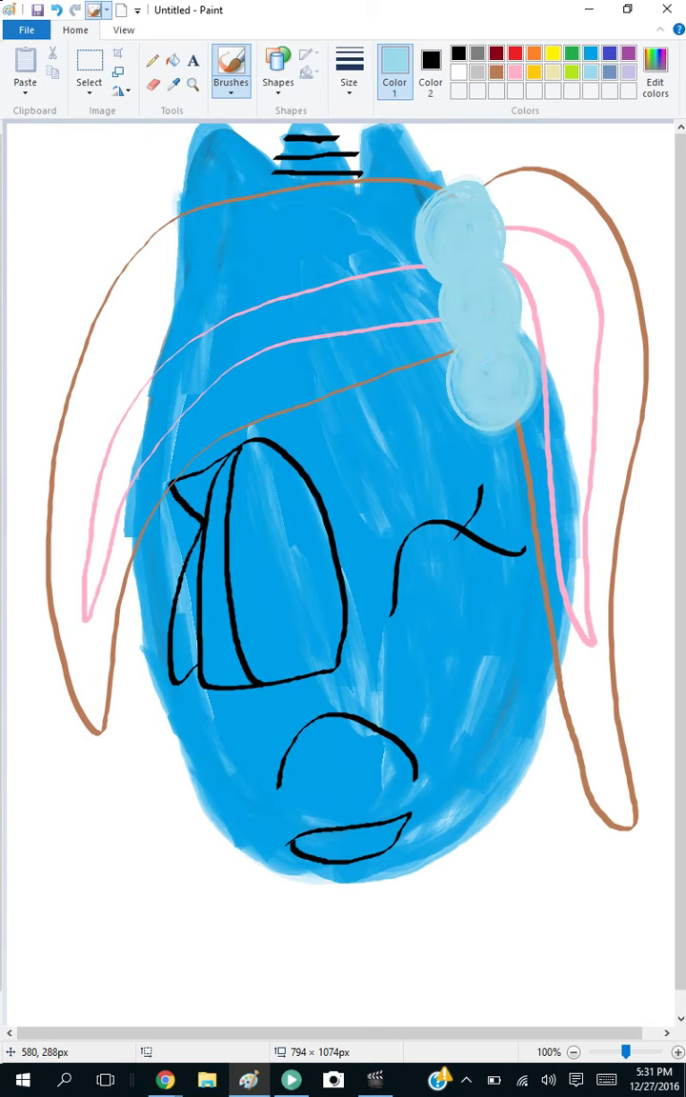
- Brush brown watercolor over the left drooping ear, its upper outline and part of the band across the forehead
left_click(496, 71)
mouse_move(352, 238)
left_mouse_down()
mouse_move(294, 248)
mouse_move(251, 306)
left_mouse_up()
left_click_drag(289, 279, 419, 269)
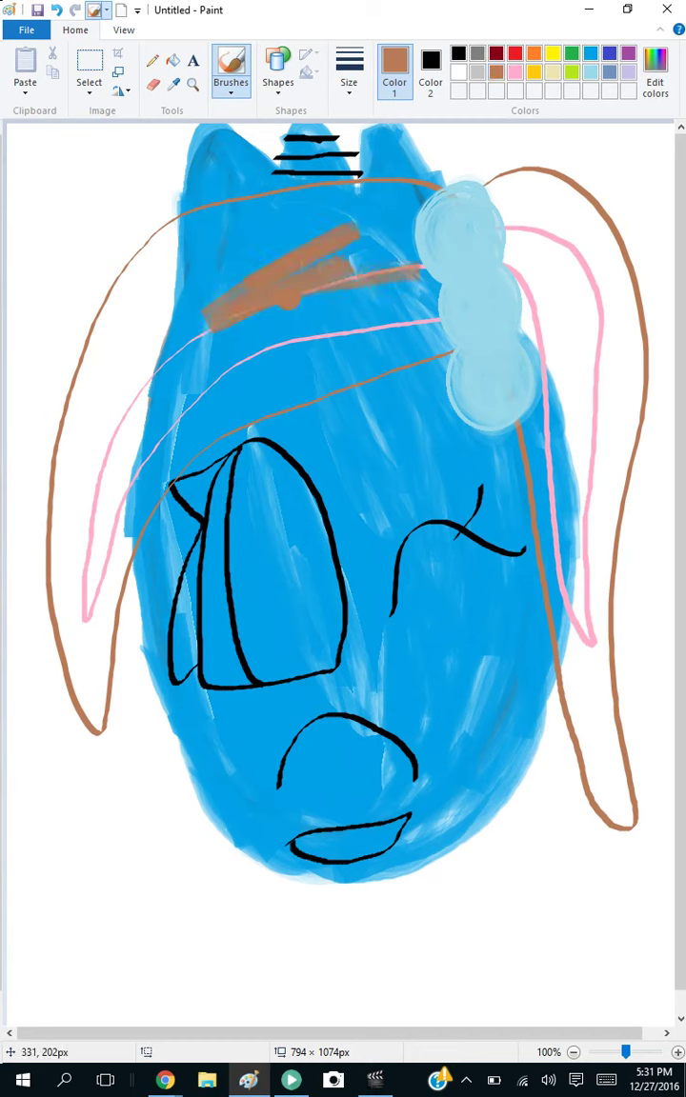
mouse_move(203, 324)
left_mouse_down()
mouse_move(122, 413)
mouse_move(186, 348)
mouse_move(98, 534)
mouse_move(108, 486)
mouse_move(96, 682)
mouse_move(106, 670)
mouse_move(91, 735)
mouse_move(52, 610)
mouse_move(55, 534)
mouse_move(105, 438)
mouse_move(67, 657)
mouse_move(114, 705)
mouse_move(112, 756)
mouse_move(139, 802)
mouse_move(120, 534)
mouse_move(143, 789)
mouse_move(76, 667)
mouse_move(32, 538)
mouse_move(88, 351)
mouse_move(116, 307)
left_mouse_up()
mouse_move(448, 179)
left_mouse_down()
mouse_move(371, 173)
mouse_move(243, 184)
mouse_move(107, 299)
mouse_move(57, 436)
left_mouse_up()
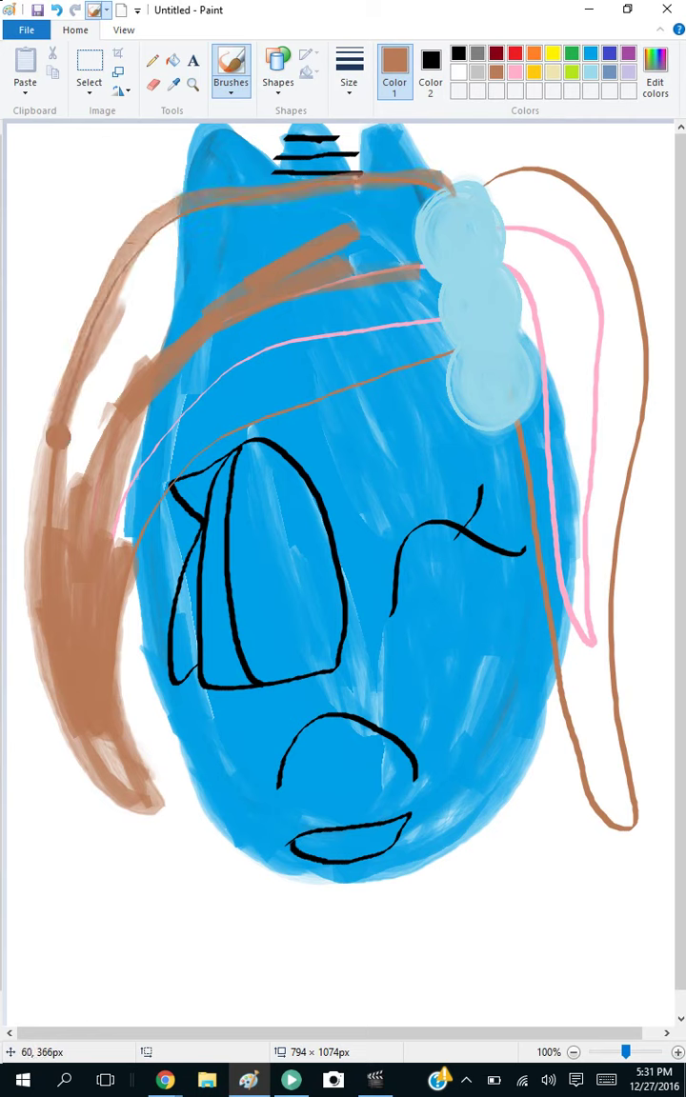
- Draw a short black line inside each of the two blue cat ears with Calligraphy brush 1
left_click(430, 71)
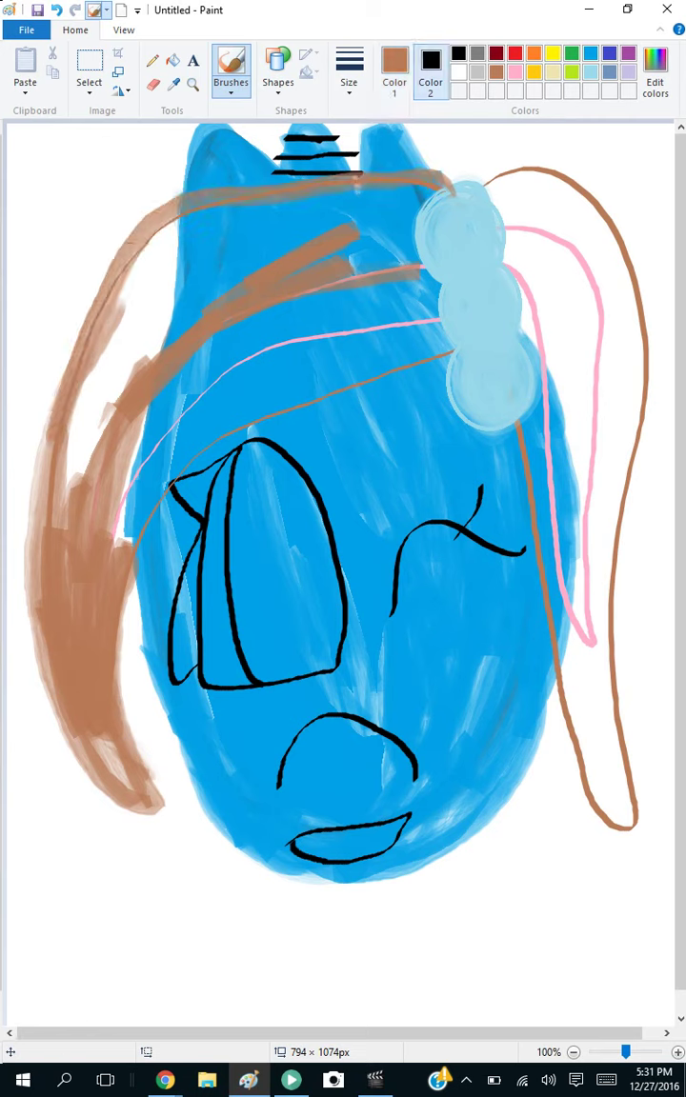
left_click(394, 72)
left_click(458, 53)
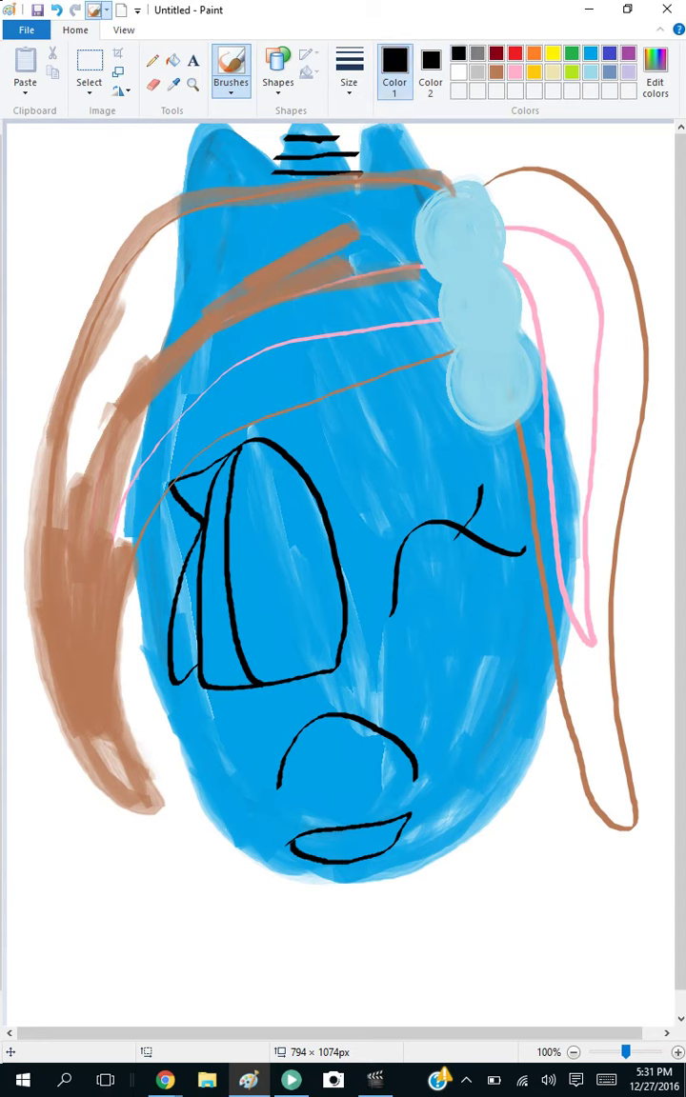
left_click(230, 90)
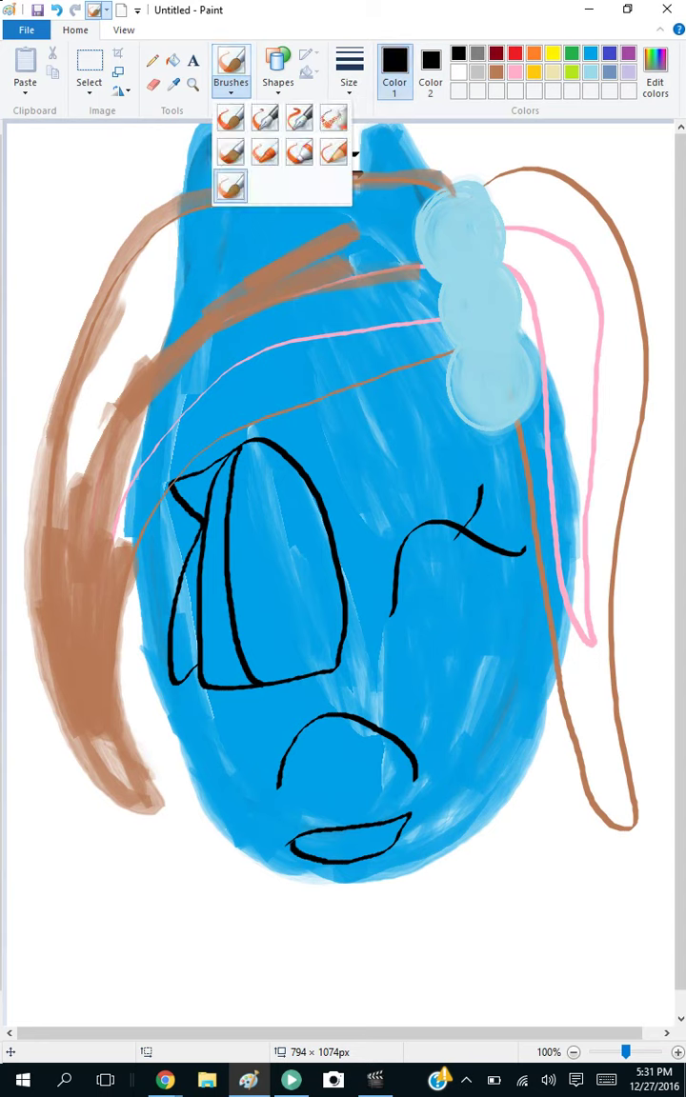
left_click(265, 118)
left_click_drag(220, 140, 231, 178)
left_click_drag(378, 169, 384, 140)
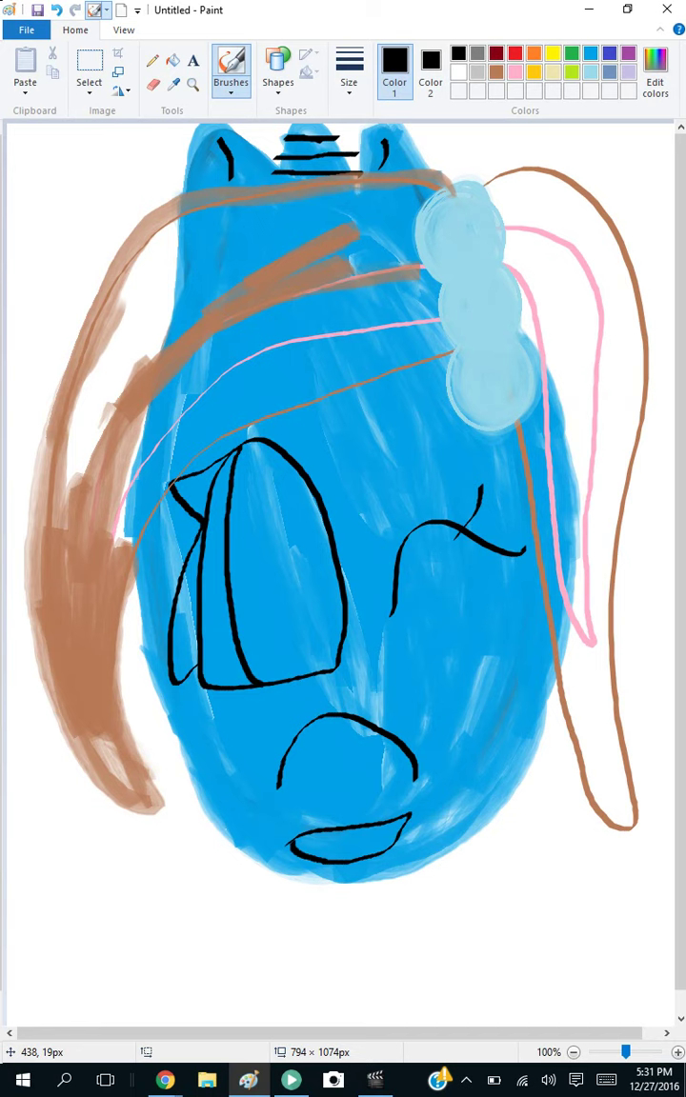
- Paint the middle of the left drooping ear and its lower edge up to the circles solid brown with the Oil brush
left_click(496, 72)
mouse_move(171, 302)
left_mouse_down()
mouse_move(106, 396)
mouse_move(175, 276)
mouse_move(110, 397)
mouse_move(95, 406)
mouse_move(86, 435)
mouse_move(90, 425)
mouse_move(83, 411)
mouse_move(62, 426)
mouse_move(66, 512)
mouse_move(48, 521)
mouse_move(133, 445)
mouse_move(128, 540)
mouse_move(154, 480)
mouse_move(158, 500)
mouse_move(164, 462)
mouse_move(175, 449)
mouse_move(177, 464)
mouse_move(189, 390)
mouse_move(200, 457)
mouse_move(211, 430)
mouse_move(310, 398)
mouse_move(414, 376)
mouse_move(458, 353)
left_mouse_up()
left_click(230, 91)
left_click(234, 154)
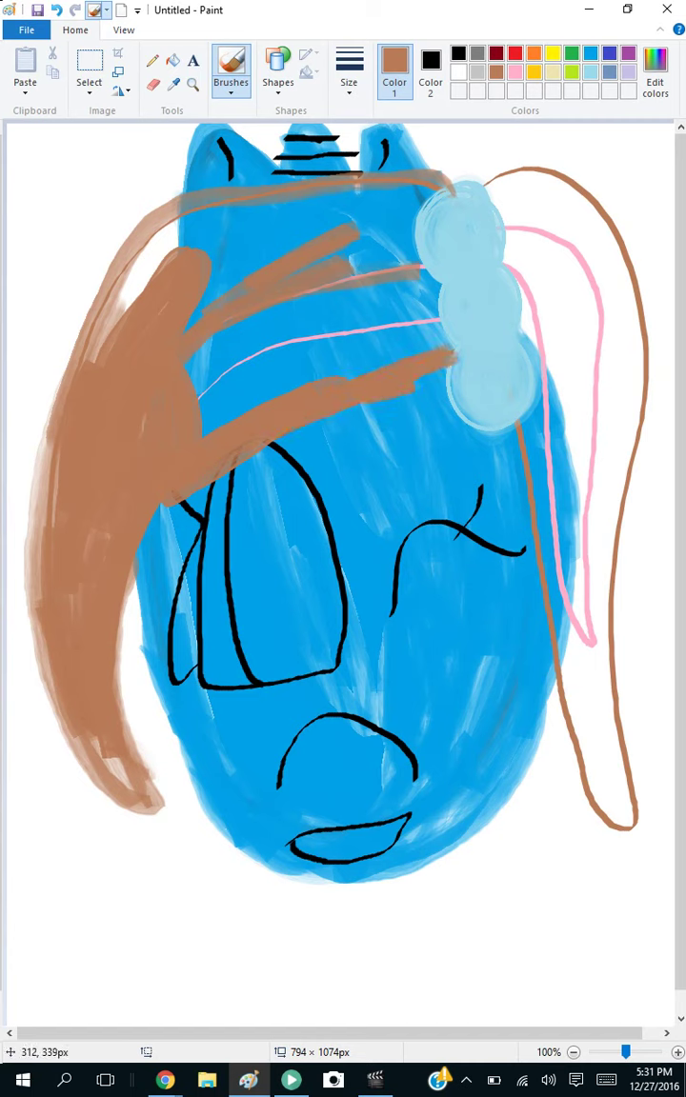
- Fill the upper triangular lash beside the open eye with black using the Fill tool
left_click(173, 60)
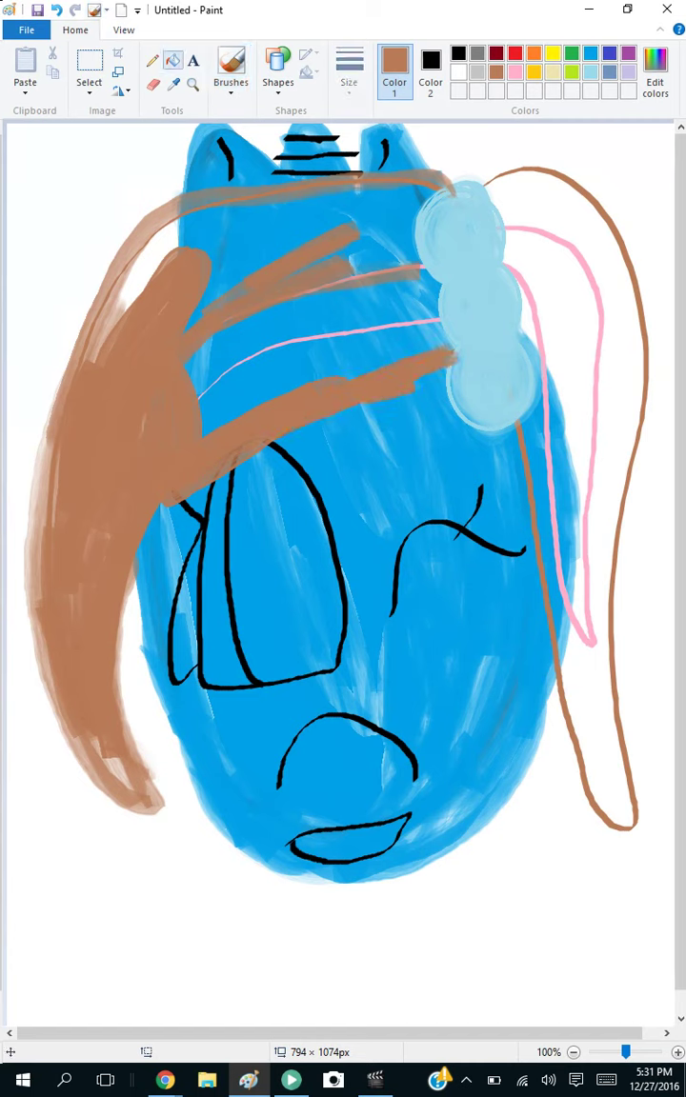
left_click(429, 71)
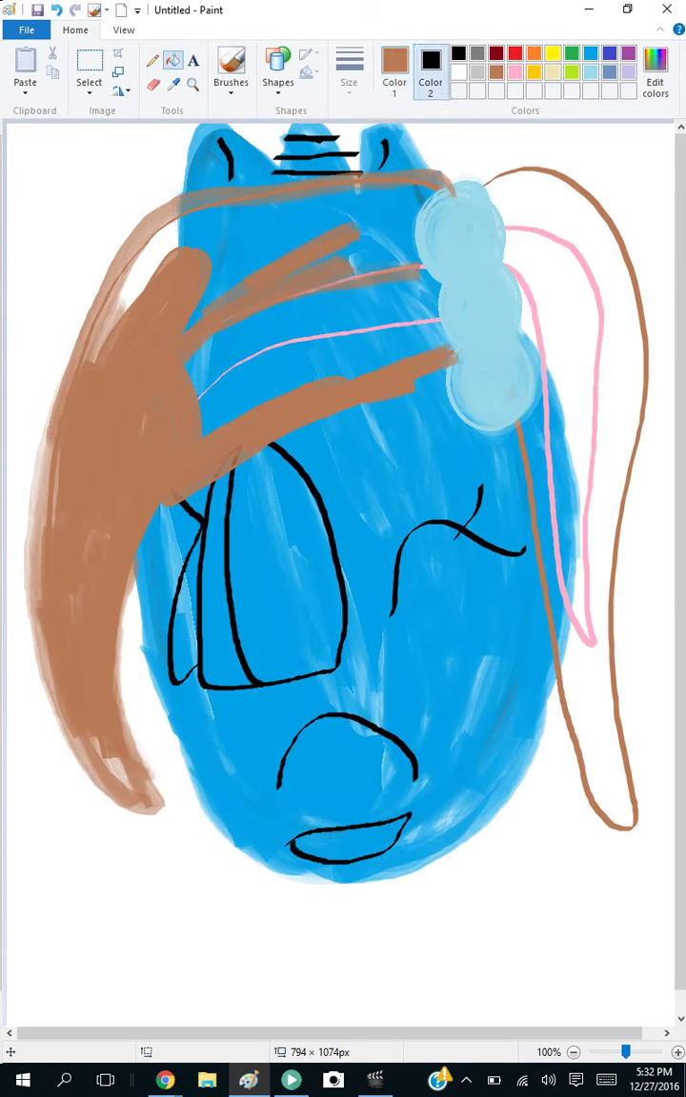
left_click(197, 498)
left_click(394, 69)
left_click(458, 53)
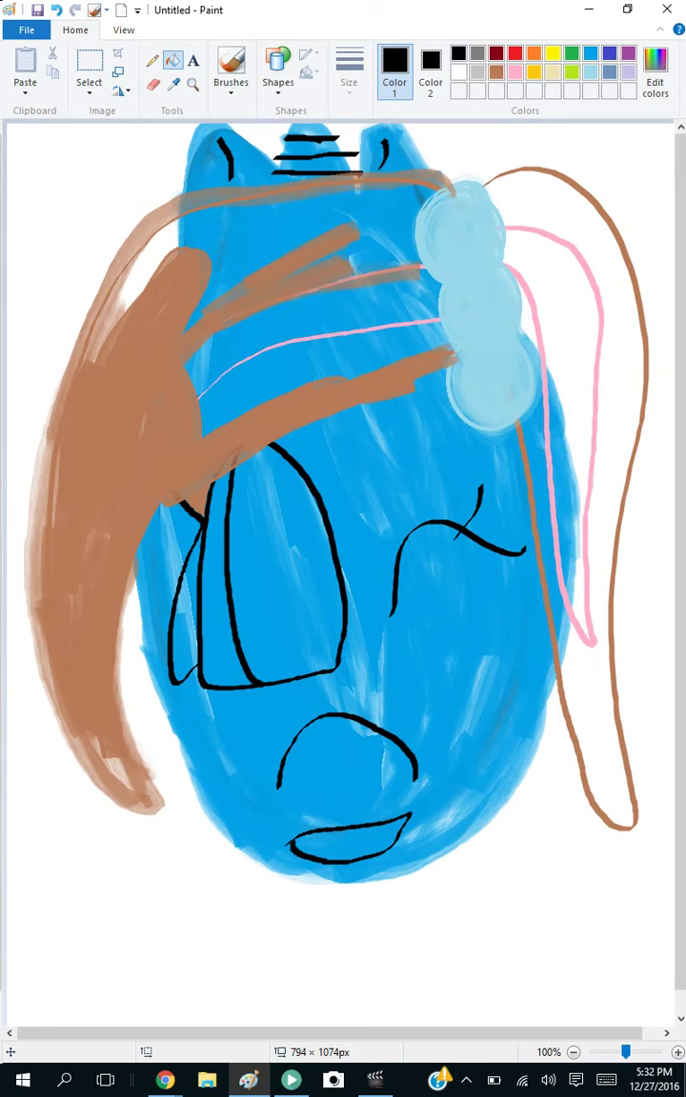
left_click(199, 498)
- Paint brown over the top of the left drooping ear and the forehead band up to the turquoise circles with the Oil brush
left_click(230, 84)
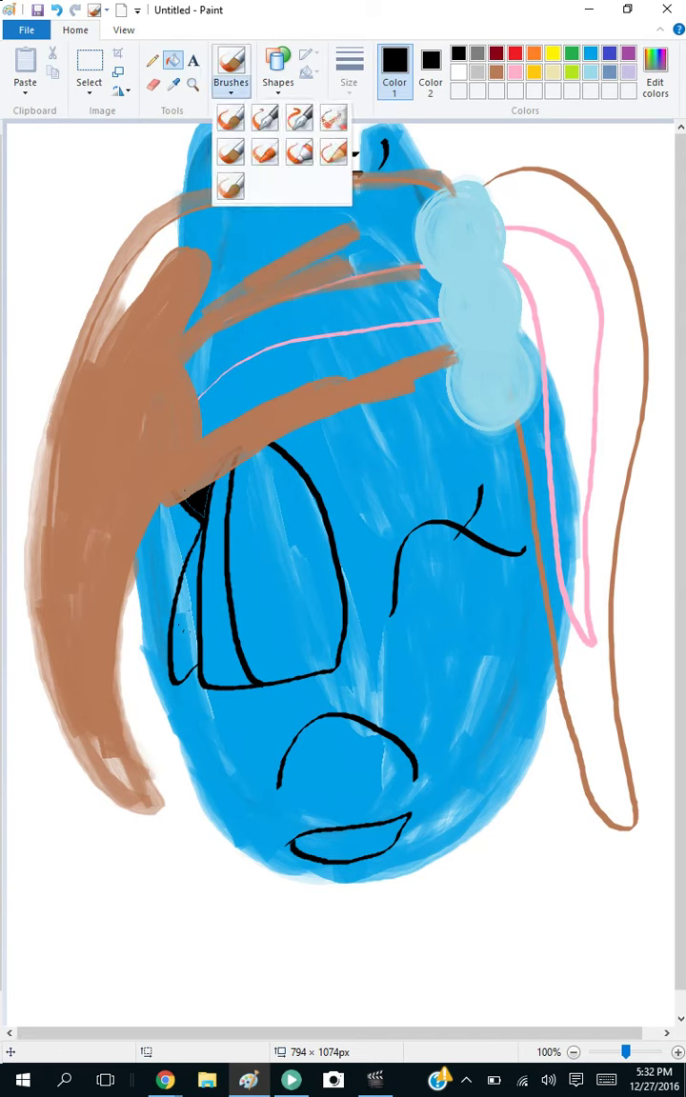
left_click(224, 152)
left_click(223, 161)
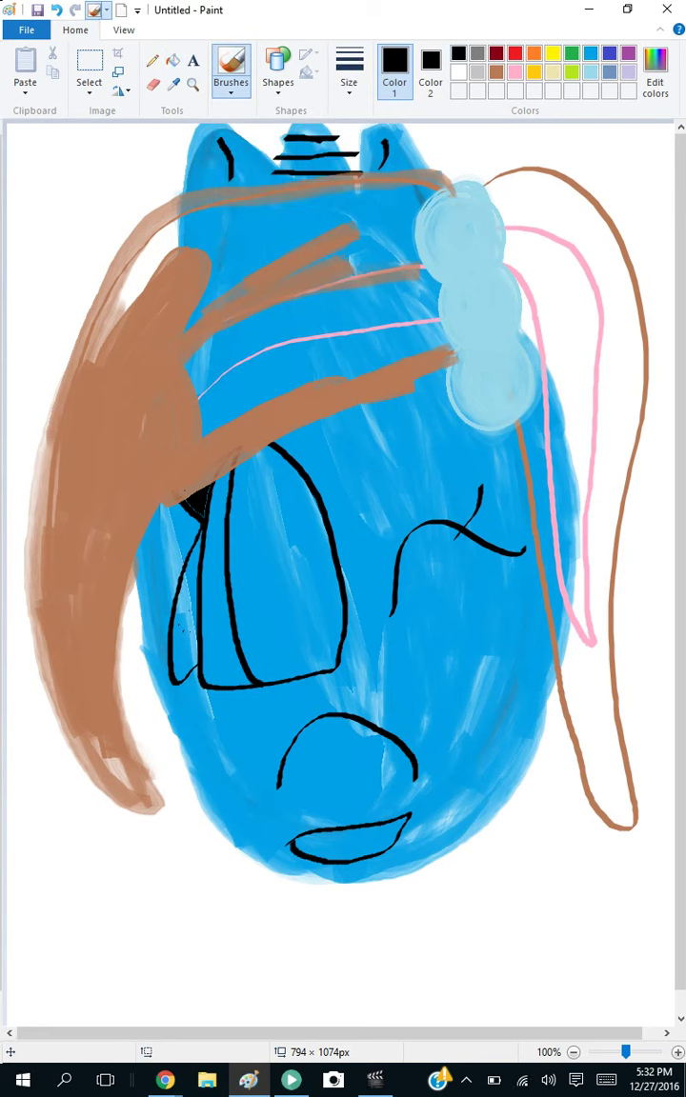
left_click(477, 72)
left_click(495, 72)
mouse_move(191, 286)
left_mouse_down()
mouse_move(226, 245)
mouse_move(190, 300)
mouse_move(144, 341)
left_mouse_up()
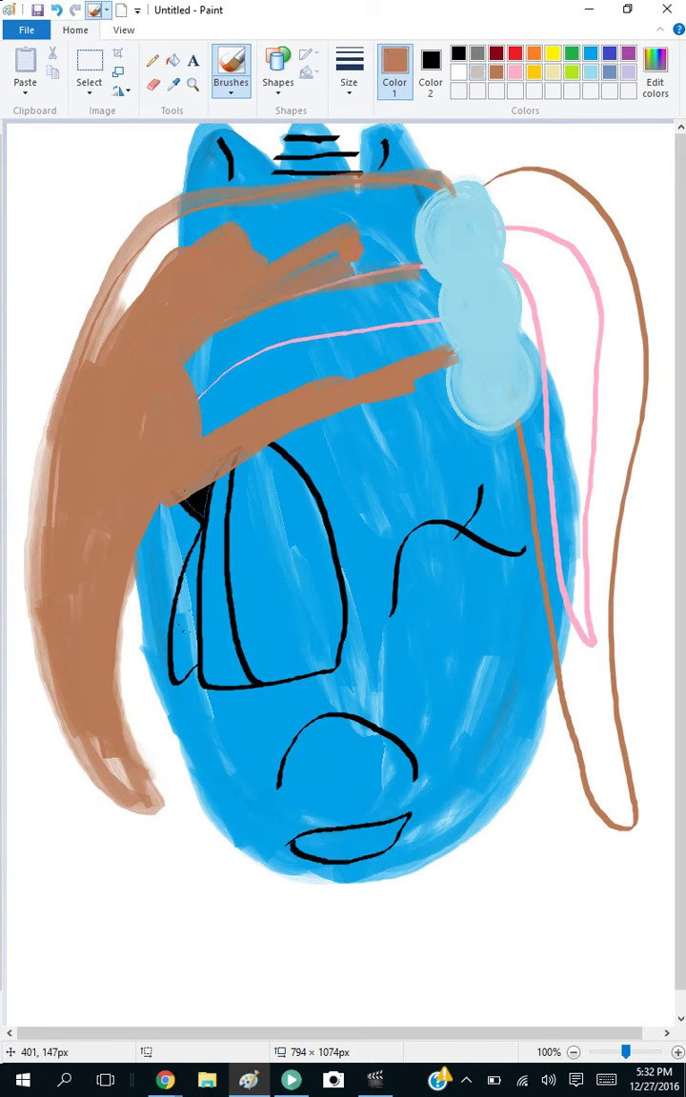
left_click(367, 252)
mouse_move(405, 276)
left_mouse_down()
mouse_move(422, 329)
mouse_move(386, 352)
mouse_move(458, 328)
mouse_move(454, 336)
mouse_move(396, 300)
left_mouse_up()
left_click(438, 193)
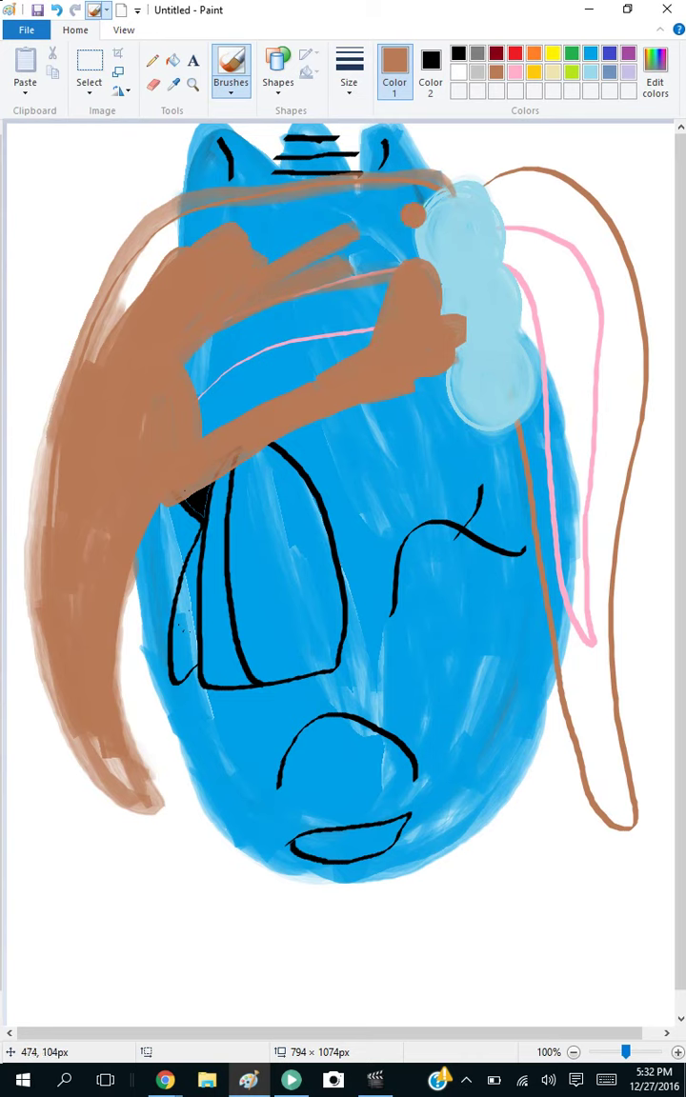
mouse_move(396, 152)
left_mouse_down()
mouse_move(387, 241)
mouse_move(406, 153)
mouse_move(190, 219)
mouse_move(147, 217)
left_mouse_up()
- Switch to the music player, play the KXA Remix of "Mad Hatter" and return to Paint
left_click(290, 1080)
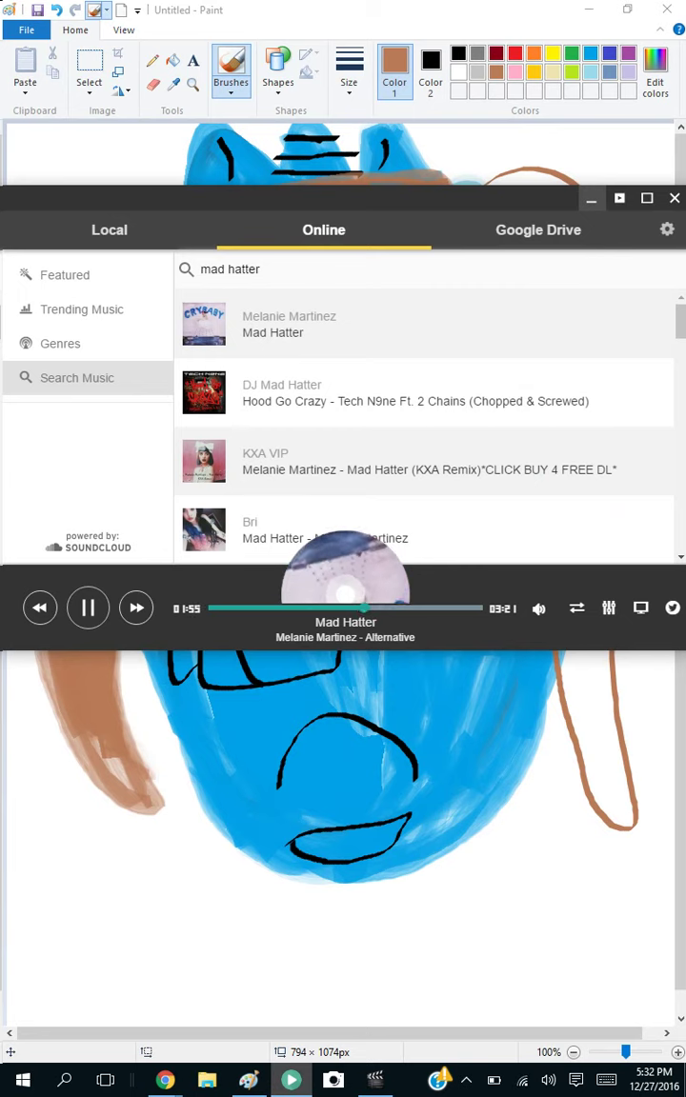
left_click(429, 461)
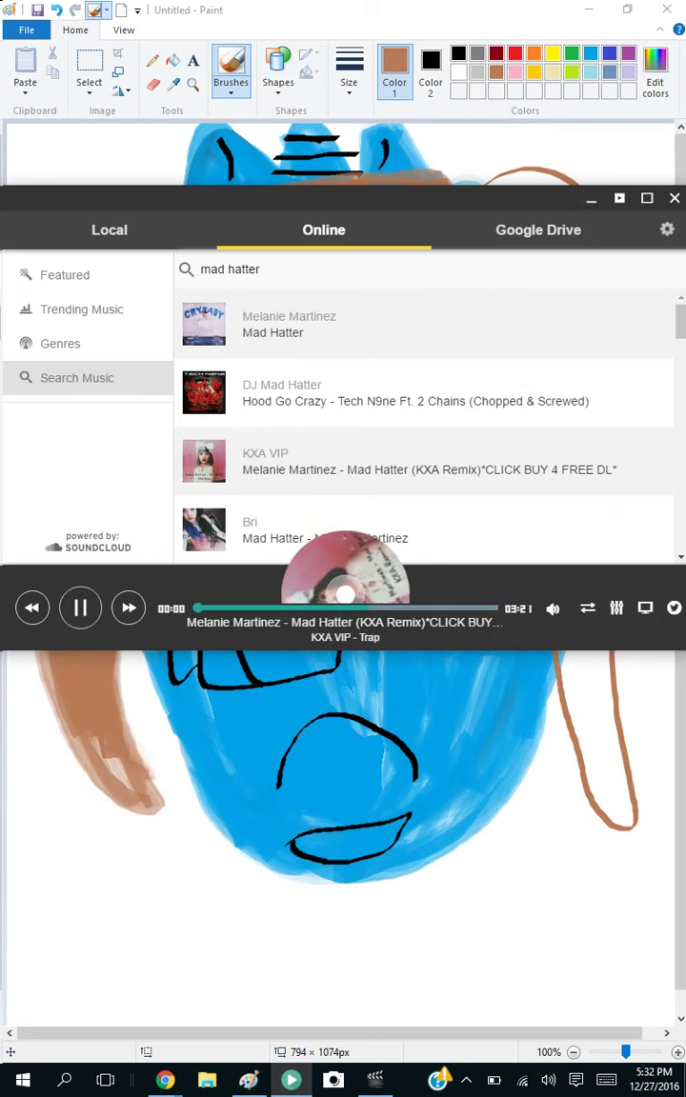
key("alt+Tab")
- Fill the remaining blue and white gaps in the forehead band and along the left drooping ear's upper outline with solid brown
mouse_move(252, 391)
left_mouse_down()
mouse_move(342, 322)
mouse_move(347, 364)
mouse_move(378, 236)
mouse_move(379, 345)
mouse_move(374, 217)
mouse_move(293, 239)
mouse_move(93, 415)
left_mouse_up()
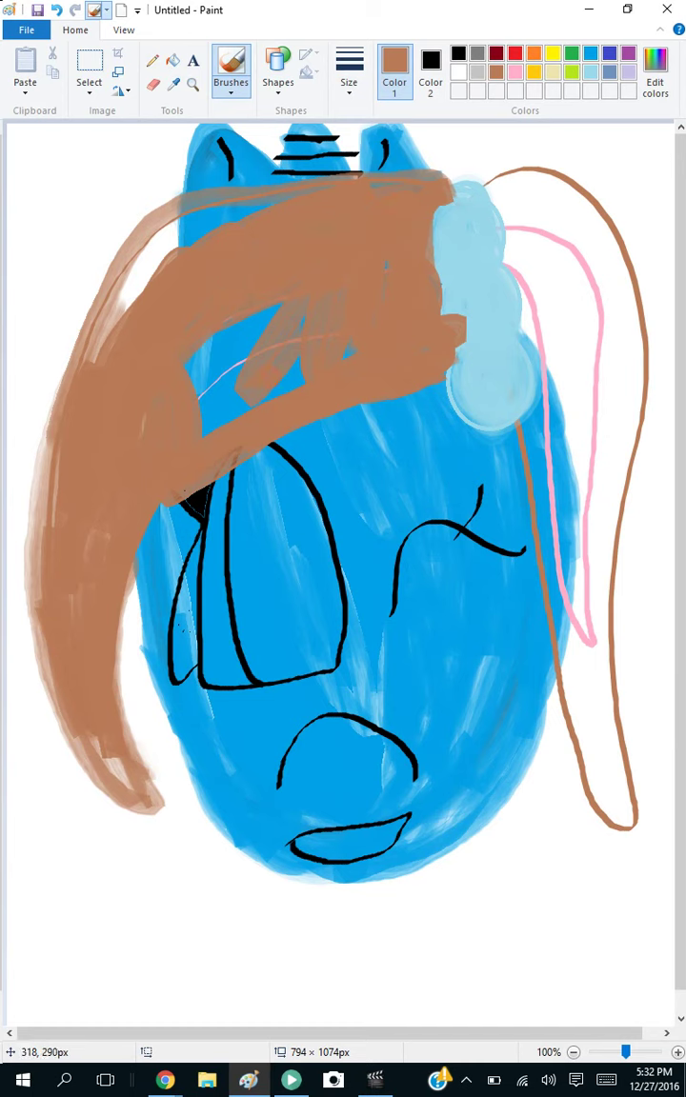
mouse_move(280, 389)
left_mouse_down()
mouse_move(200, 354)
mouse_move(277, 304)
mouse_move(195, 324)
mouse_move(228, 304)
left_mouse_up()
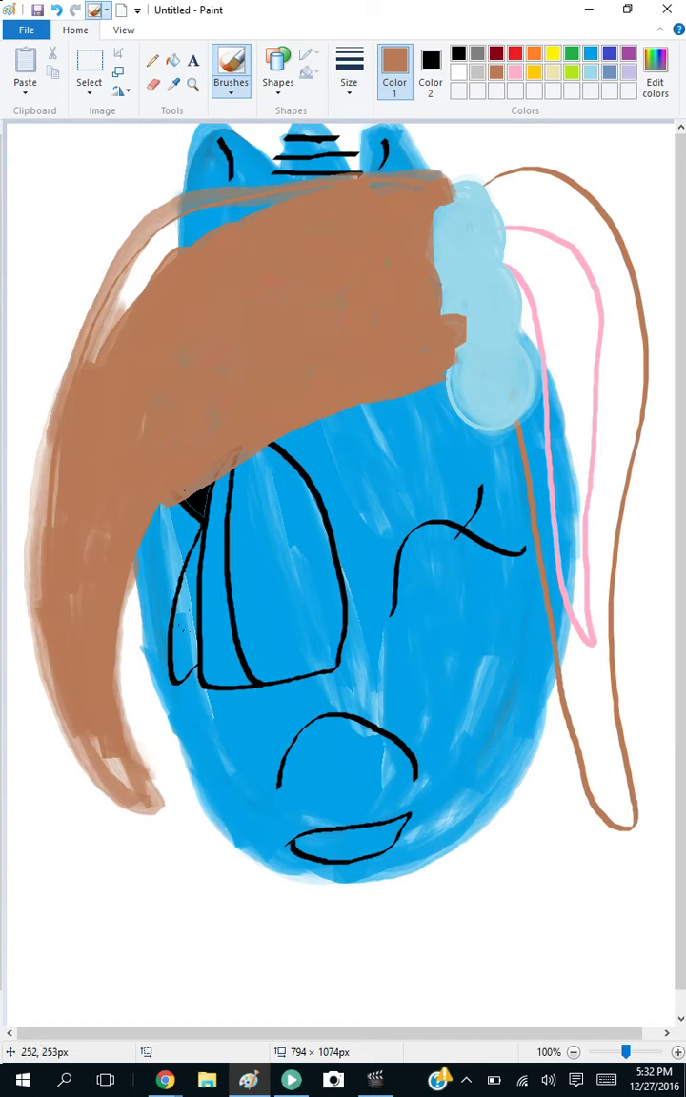
mouse_move(200, 385)
left_mouse_down()
mouse_move(122, 262)
mouse_move(132, 311)
left_mouse_up()
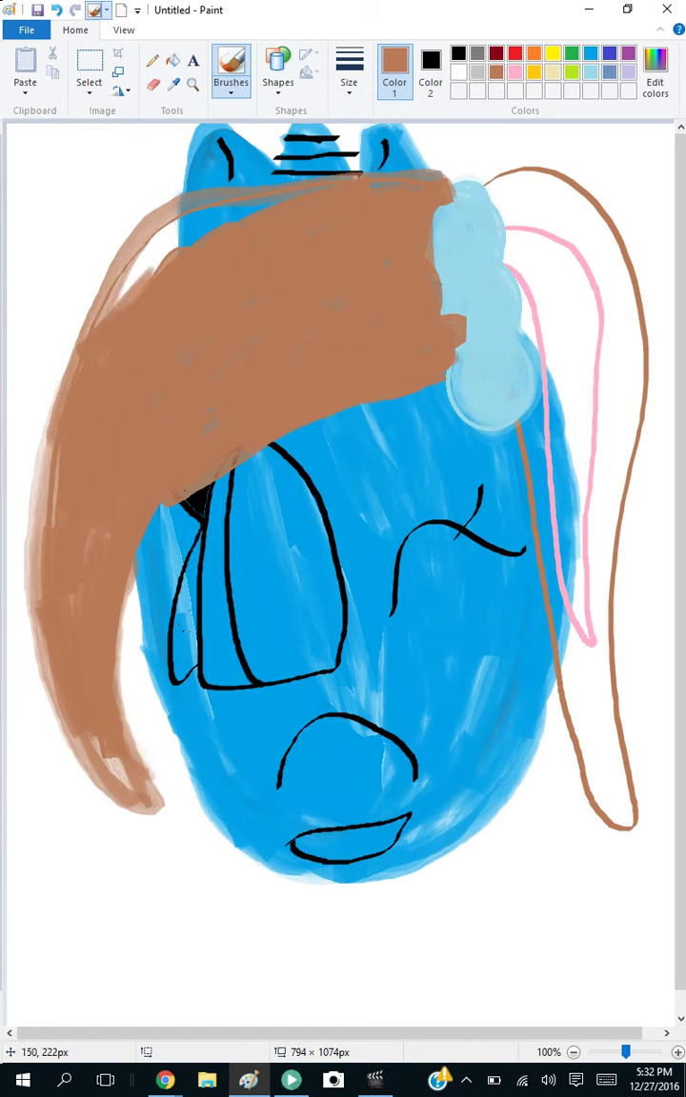
mouse_move(167, 266)
left_mouse_down()
mouse_move(157, 233)
mouse_move(225, 205)
left_mouse_up()
mouse_move(348, 196)
left_mouse_down()
mouse_move(178, 243)
mouse_move(113, 341)
left_mouse_up()
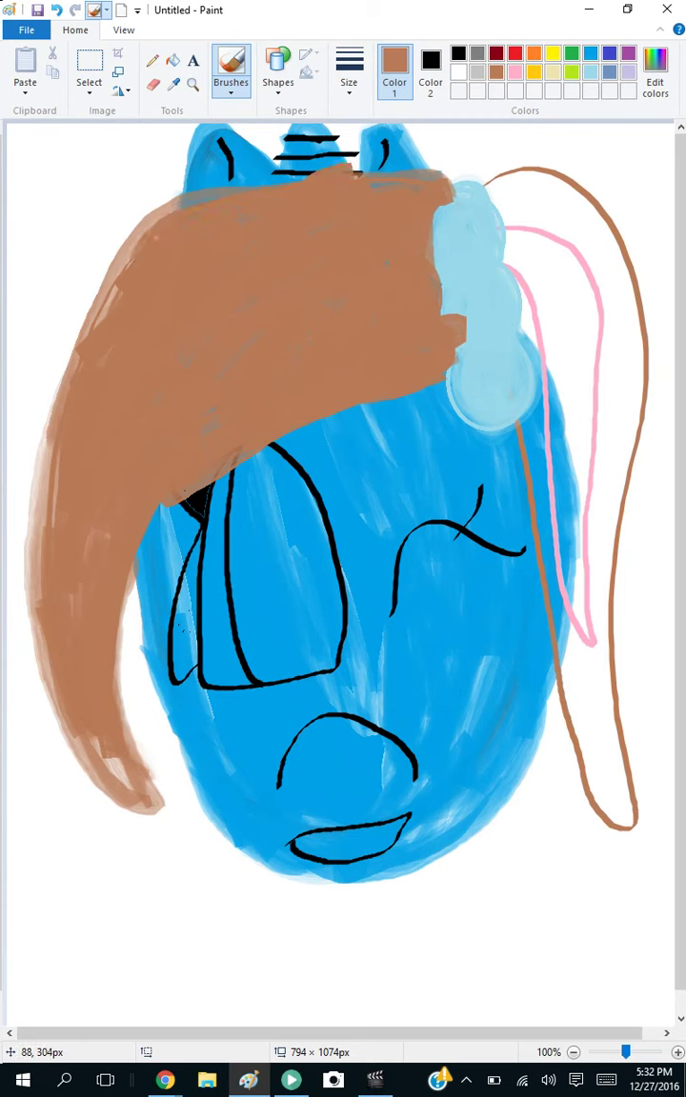
- Repaint the inner edges of the upper and middle circles light turquoise, extending them over the brown band
left_click(590, 71)
mouse_move(459, 326)
left_mouse_down()
mouse_move(450, 318)
mouse_move(454, 325)
mouse_move(439, 326)
left_mouse_up()
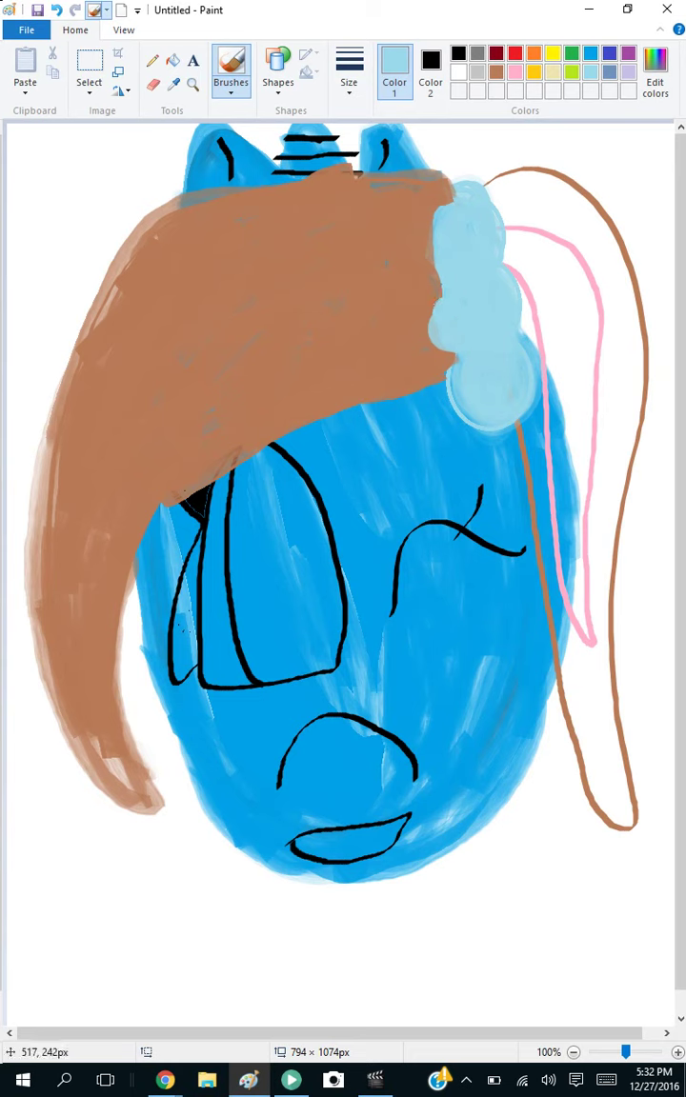
mouse_move(450, 194)
left_mouse_down()
mouse_move(442, 205)
mouse_move(446, 291)
mouse_move(442, 203)
mouse_move(461, 192)
left_mouse_up()
mouse_move(396, 300)
left_mouse_down()
mouse_move(429, 333)
mouse_move(428, 298)
left_mouse_up()
left_click(155, 272)
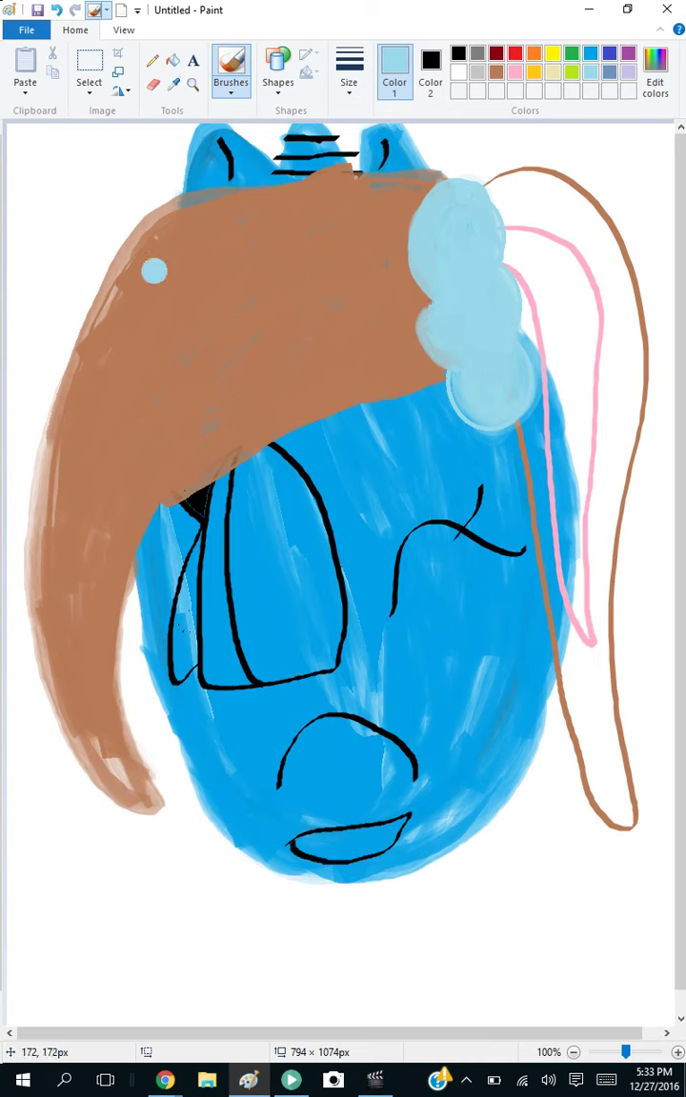
key("ctrl+z")
- Widen the outer edge of the left drooping ear with brown and paint the whole right drooping ear solid brown
left_click(496, 71)
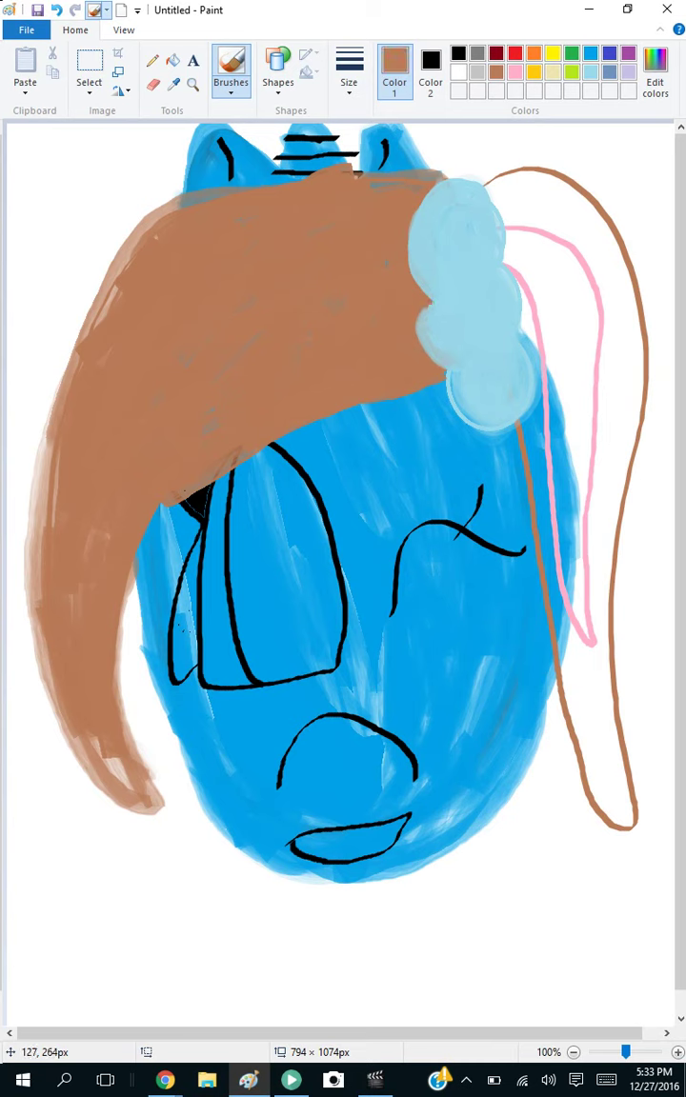
mouse_move(72, 575)
left_mouse_down()
mouse_move(46, 431)
mouse_move(45, 511)
mouse_move(129, 755)
mouse_move(26, 595)
mouse_move(44, 380)
mouse_move(105, 317)
left_mouse_up()
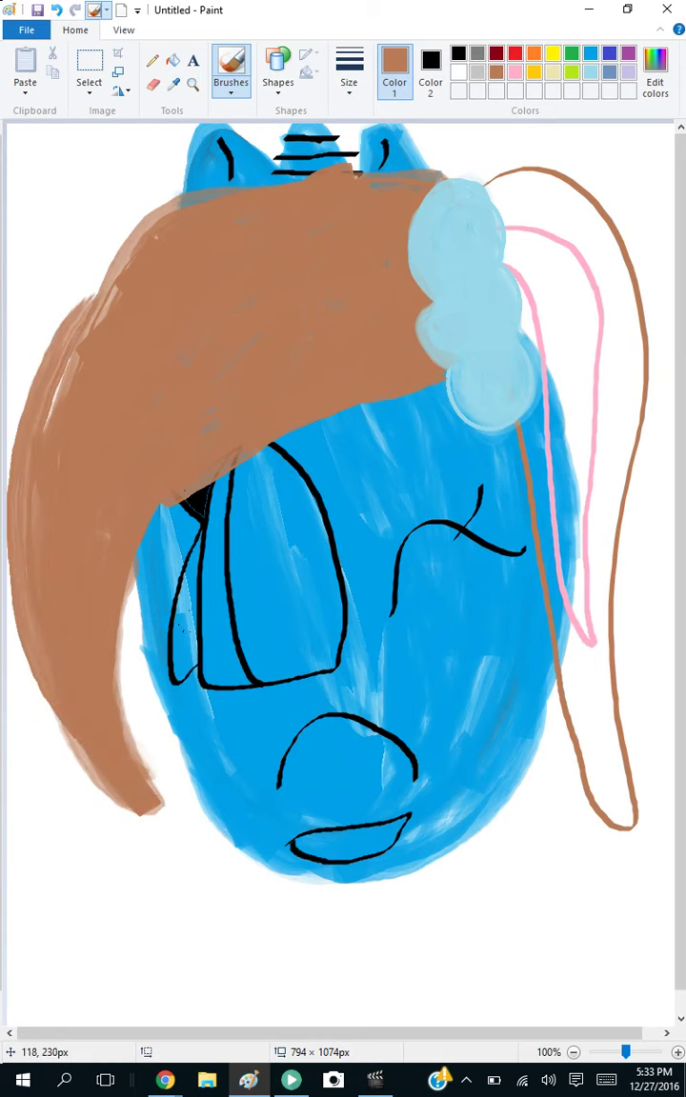
mouse_move(491, 170)
left_mouse_down()
mouse_move(572, 186)
mouse_move(641, 408)
mouse_move(611, 702)
mouse_move(638, 842)
mouse_move(587, 702)
mouse_move(583, 658)
mouse_move(557, 636)
mouse_move(581, 711)
mouse_move(557, 596)
mouse_move(536, 567)
mouse_move(561, 550)
mouse_move(534, 486)
mouse_move(513, 494)
mouse_move(515, 551)
mouse_move(584, 593)
mouse_move(583, 477)
mouse_move(600, 374)
mouse_move(583, 467)
mouse_move(556, 412)
left_mouse_up()
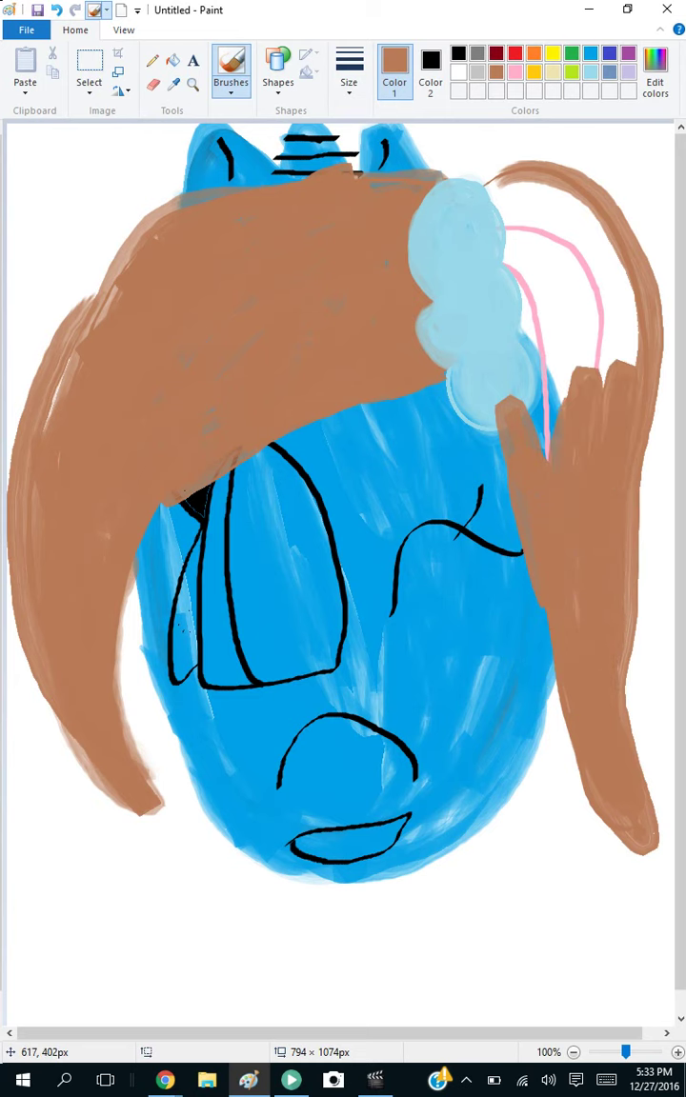
mouse_move(481, 173)
left_mouse_down()
mouse_move(496, 198)
mouse_move(504, 269)
mouse_move(516, 278)
mouse_move(516, 345)
mouse_move(530, 360)
mouse_move(540, 419)
mouse_move(540, 286)
mouse_move(506, 190)
mouse_move(573, 336)
left_mouse_up()
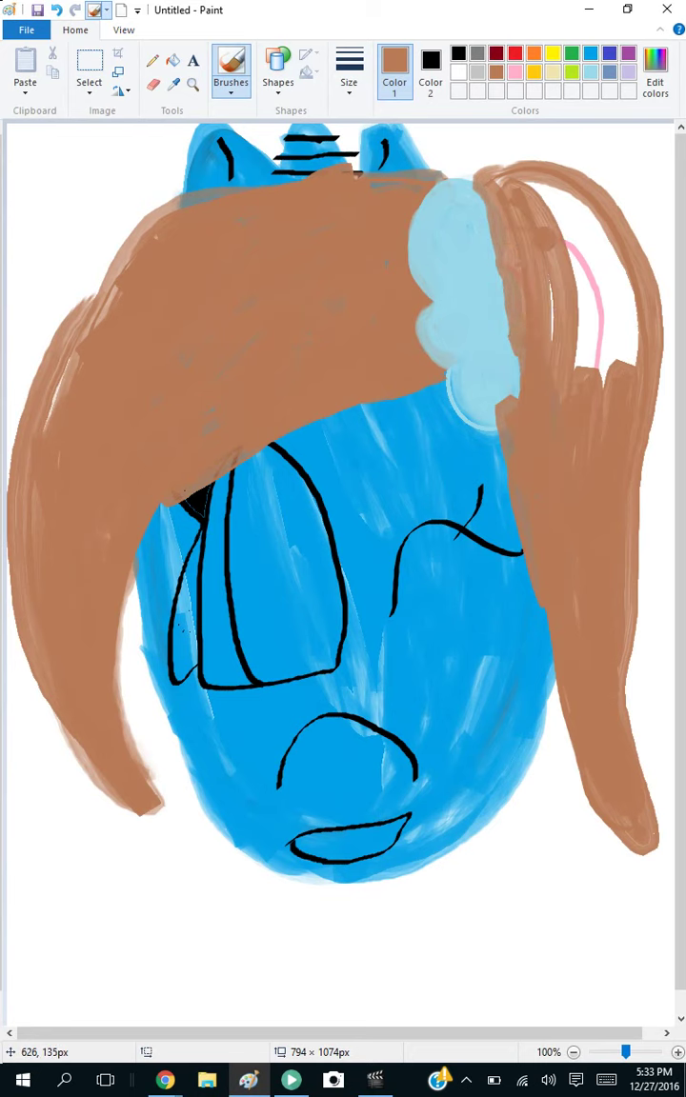
mouse_move(476, 171)
left_mouse_down()
mouse_move(514, 157)
mouse_move(575, 270)
mouse_move(565, 248)
left_mouse_up()
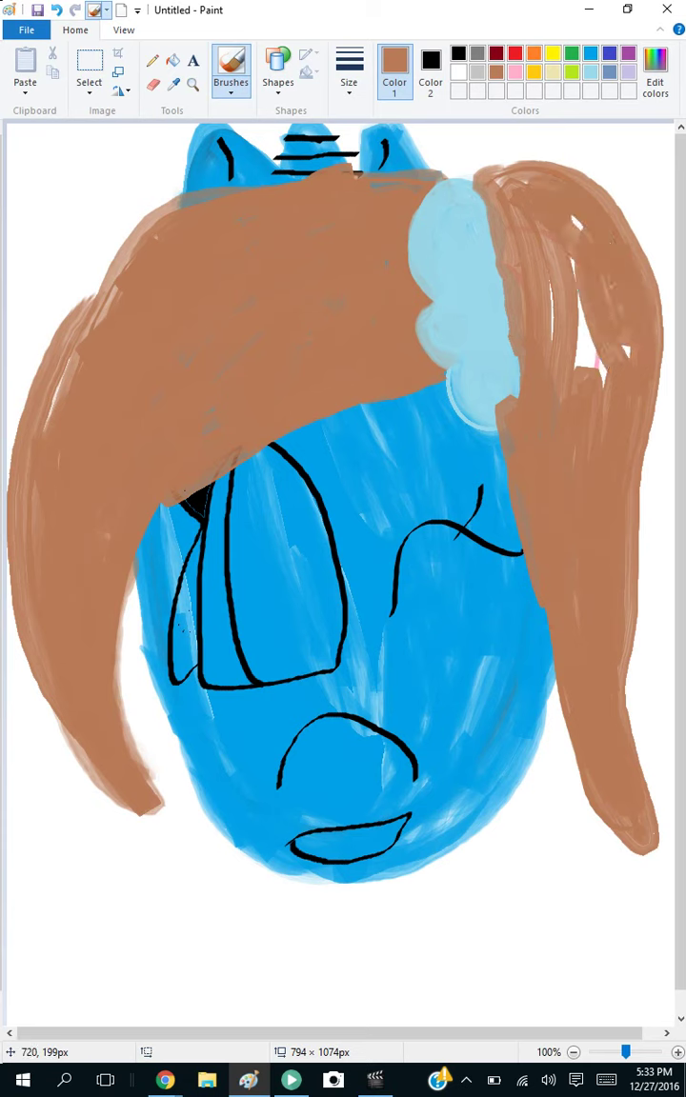
mouse_move(509, 360)
left_mouse_down()
mouse_move(505, 285)
mouse_move(519, 214)
mouse_move(522, 286)
left_mouse_up()
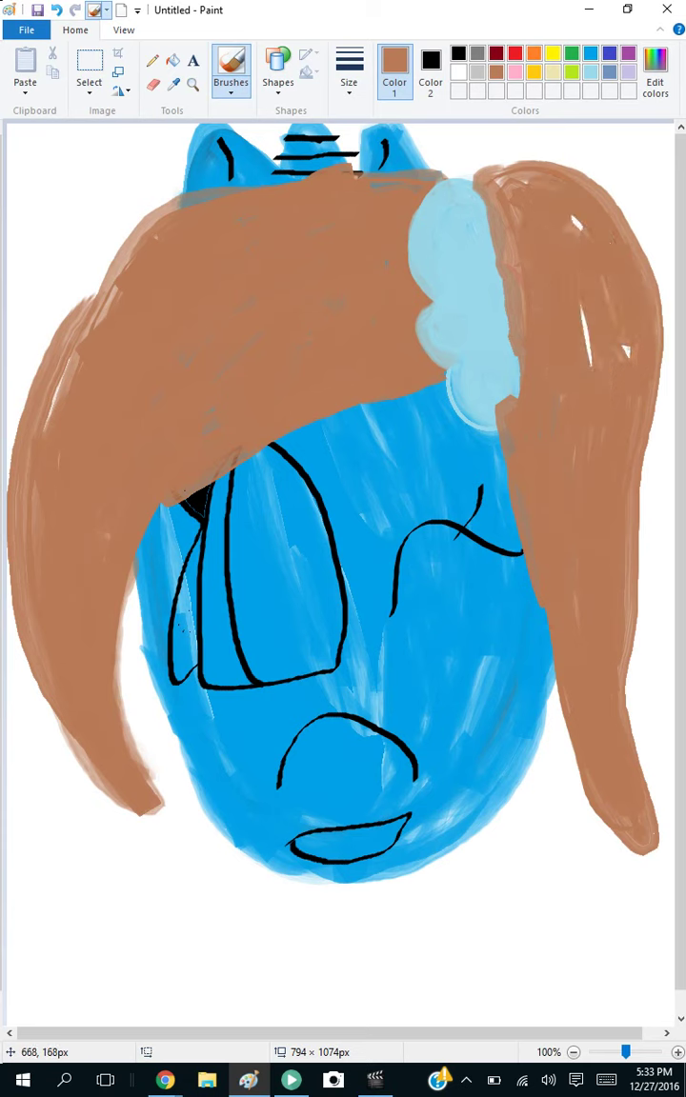
mouse_move(587, 295)
left_mouse_down()
mouse_move(505, 313)
mouse_move(525, 144)
left_mouse_up()
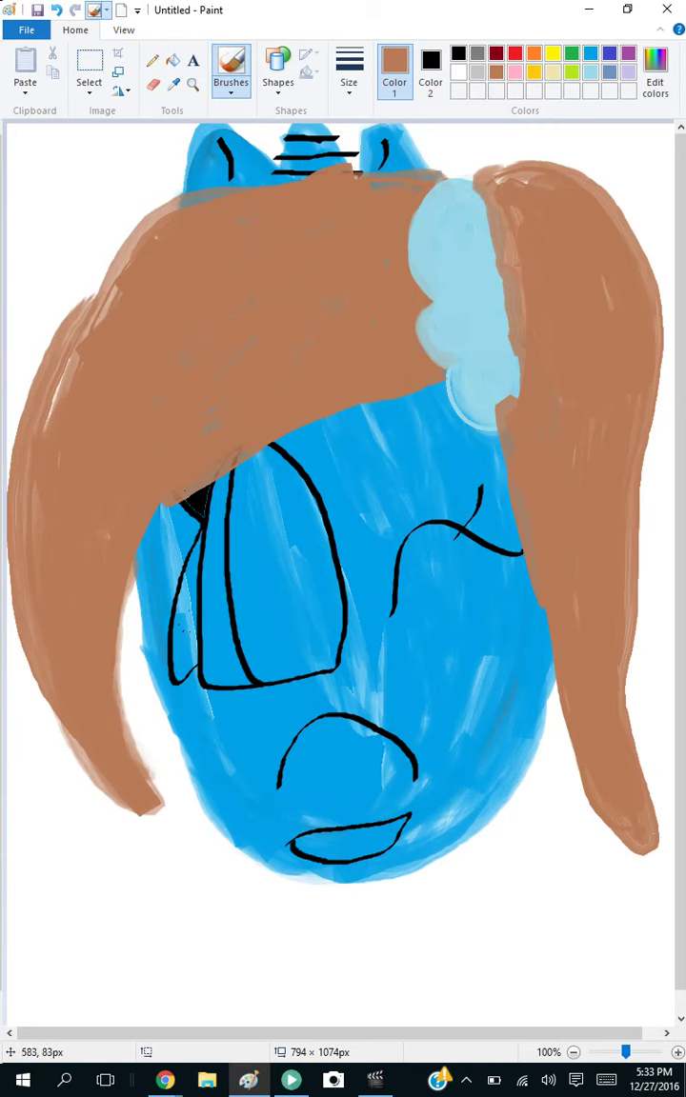
- Enlarge and round off the three stacked circles between the ears with light turquoise, covering the brown that overlaps them
left_click(591, 71)
mouse_move(410, 153)
left_mouse_down()
mouse_move(465, 204)
mouse_move(457, 261)
left_mouse_up()
mouse_move(476, 192)
left_mouse_down()
mouse_move(504, 223)
mouse_move(519, 286)
mouse_move(508, 300)
left_mouse_up()
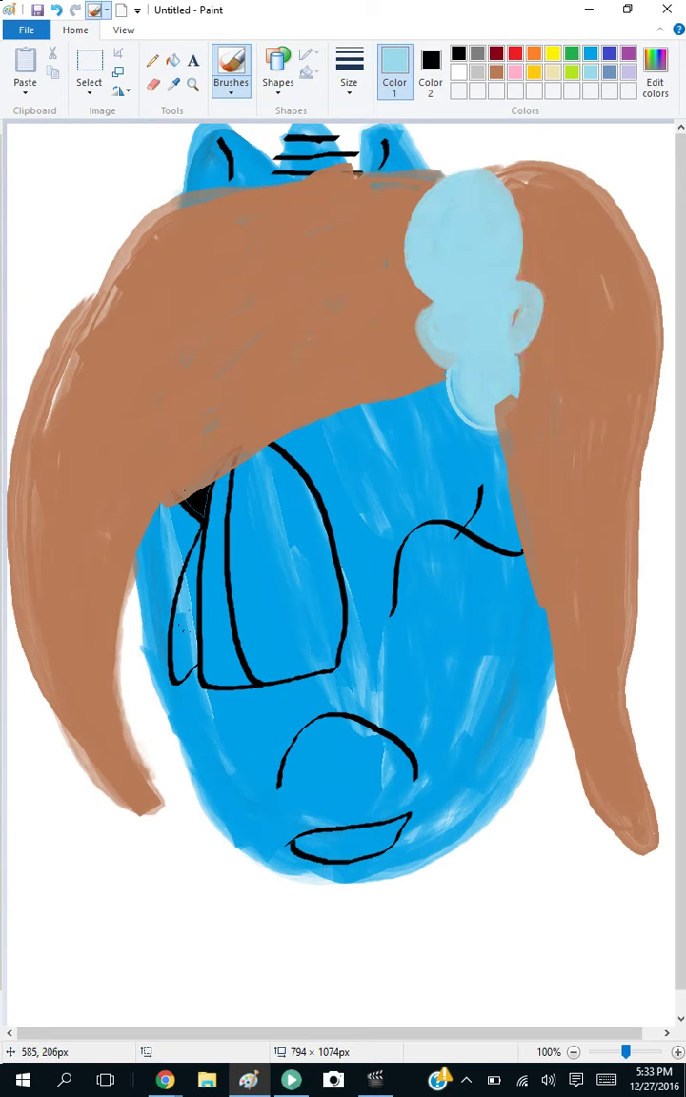
mouse_move(455, 368)
left_mouse_down()
mouse_move(440, 296)
mouse_move(529, 286)
left_mouse_up()
mouse_move(520, 358)
left_mouse_down()
mouse_move(503, 424)
mouse_move(449, 379)
left_mouse_up()
left_click_drag(503, 400, 522, 408)
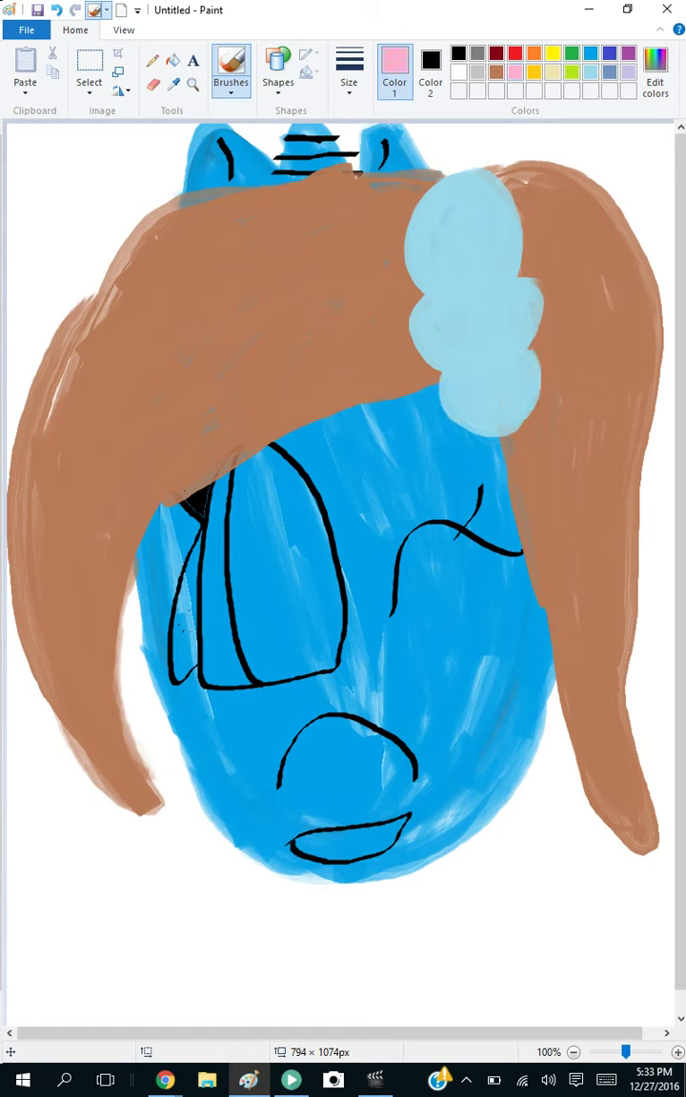
- Outline a long curved pink stripe from the turquoise circles down the inside of the left drooping ear
mouse_move(398, 267)
left_mouse_down()
mouse_move(169, 319)
mouse_move(63, 467)
mouse_move(72, 610)
mouse_move(174, 444)
mouse_move(361, 325)
mouse_move(390, 319)
mouse_move(374, 331)
left_mouse_up()
left_click(414, 262)
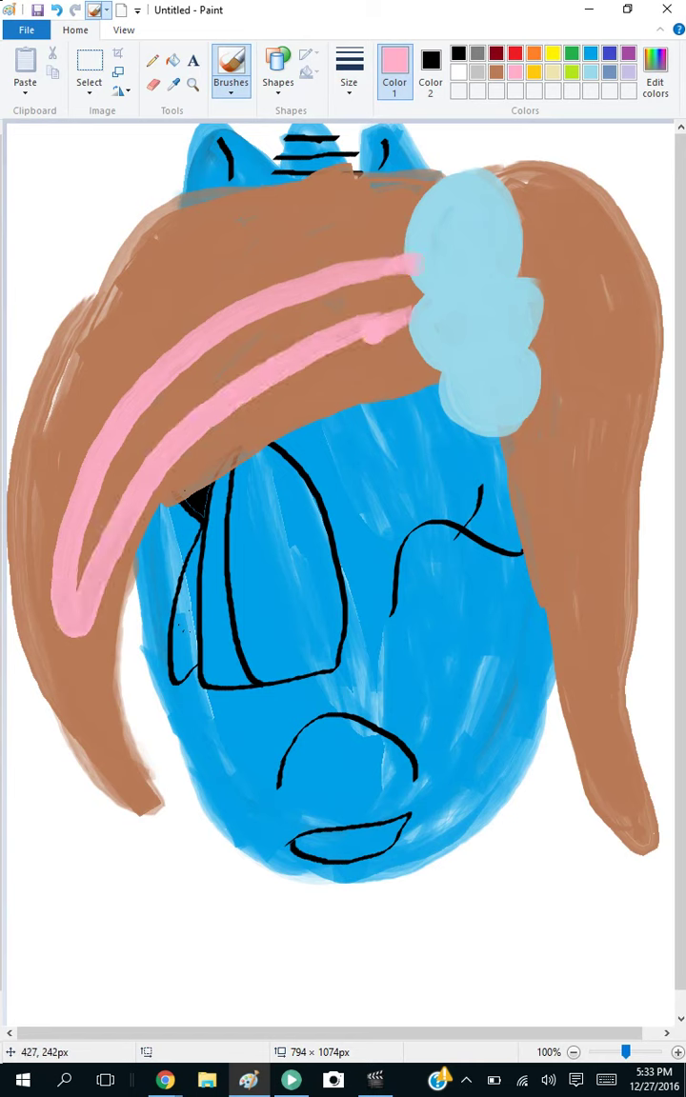
- Lower the system volume
key("XF86AudioLowerVolume")
key("XF86AudioLowerVolume")
key("XF86AudioLowerVolume")
key("XF86AudioLowerVolume")
key("XF86AudioLowerVolume")
key("XF86AudioLowerVolume")
key("XF86AudioLowerVolume")
key("XF86AudioLowerVolume")
key("XF86AudioLowerVolume")
key("XF86AudioLowerVolume")
key("XF86AudioLowerVolume")
key("XF86AudioLowerVolume")
- Fill the outlined stripe inside the left drooping ear with solid pink down to its tip
mouse_move(373, 330)
left_mouse_down()
mouse_move(362, 299)
mouse_move(406, 275)
mouse_move(346, 317)
mouse_move(370, 325)
mouse_move(327, 350)
mouse_move(362, 339)
mouse_move(309, 319)
mouse_move(314, 267)
mouse_move(267, 319)
mouse_move(241, 319)
mouse_move(300, 303)
mouse_move(179, 400)
mouse_move(189, 438)
mouse_move(133, 458)
mouse_move(202, 380)
mouse_move(175, 415)
mouse_move(259, 343)
left_mouse_up()
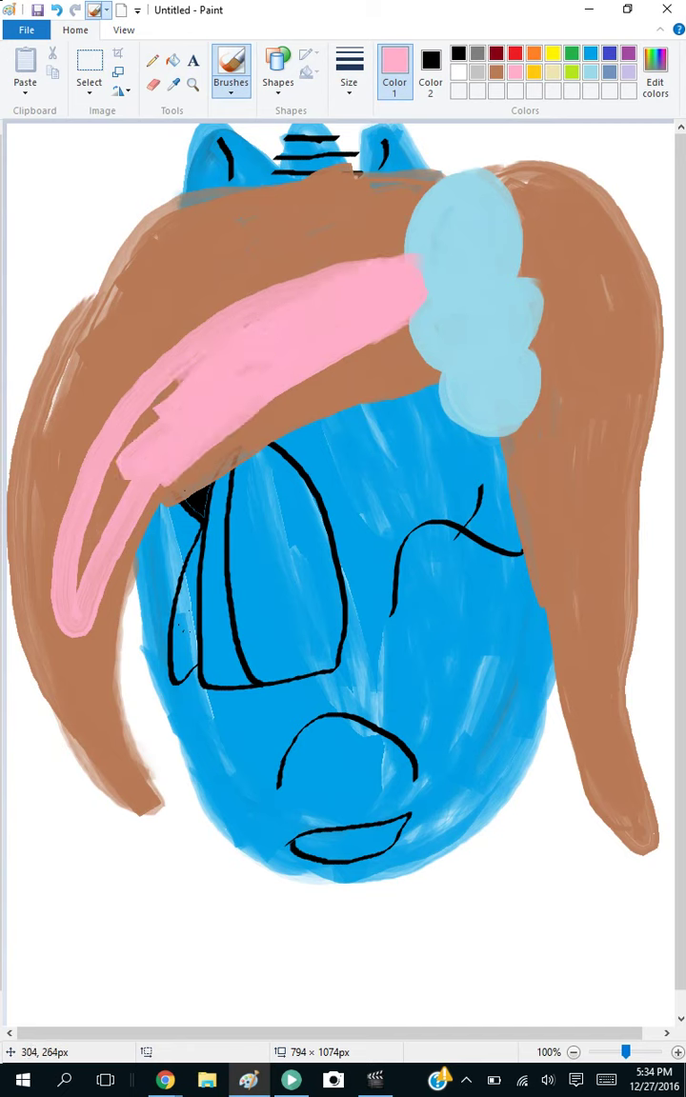
left_click(375, 1079)
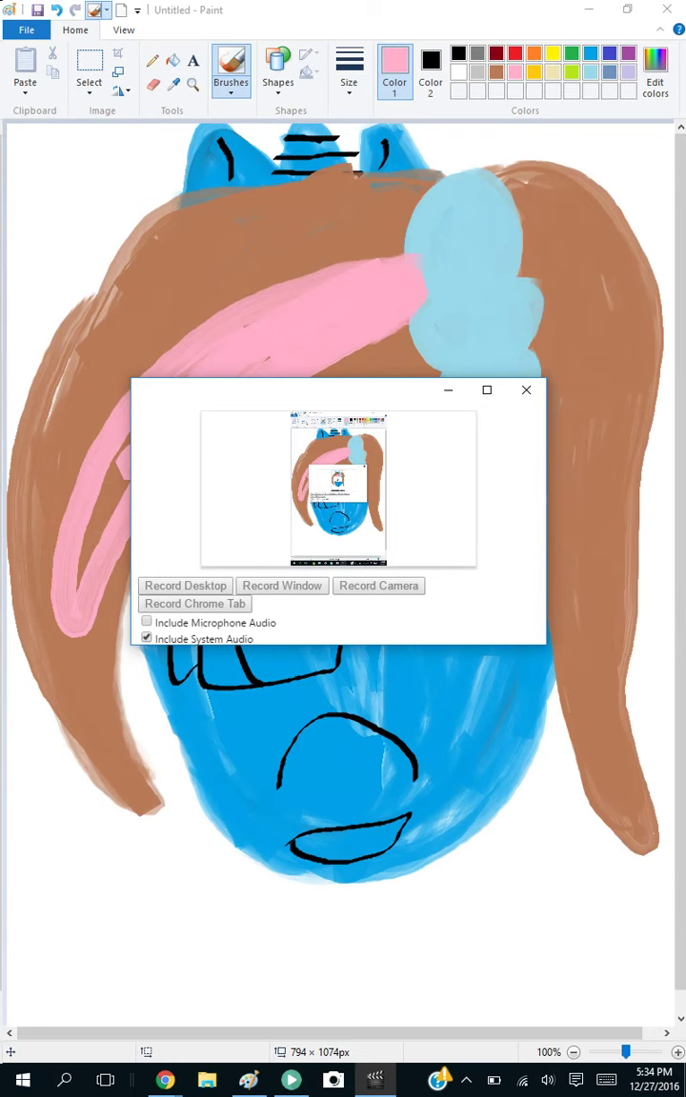
left_click(447, 390)
left_click_drag(195, 366, 94, 530)
left_click_drag(148, 408, 133, 448)
mouse_move(94, 553)
left_mouse_down()
mouse_move(90, 614)
mouse_move(104, 566)
left_mouse_up()
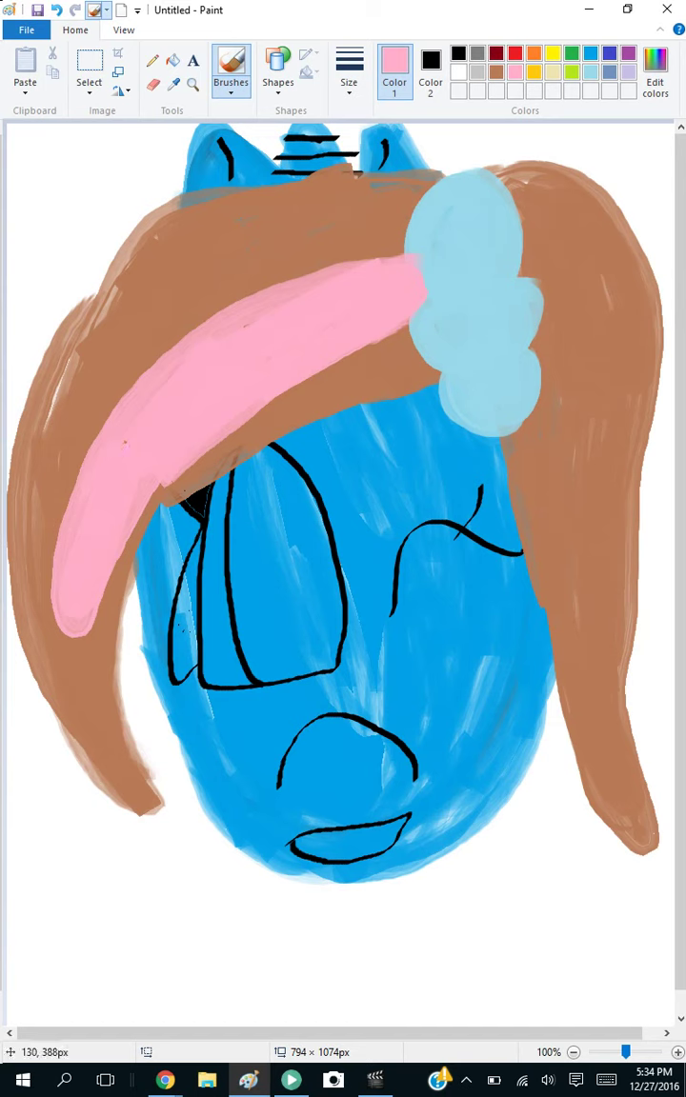
- Paint a long solid pink stripe from the turquoise circles down the inside of the right drooping ear
mouse_move(523, 235)
left_mouse_down()
mouse_move(557, 232)
mouse_move(616, 341)
mouse_move(580, 595)
mouse_move(611, 721)
mouse_move(577, 562)
left_mouse_up()
mouse_move(563, 624)
left_mouse_down()
mouse_move(570, 481)
mouse_move(575, 554)
mouse_move(574, 321)
mouse_move(516, 267)
mouse_move(533, 271)
mouse_move(520, 253)
mouse_move(548, 314)
mouse_move(544, 257)
mouse_move(556, 348)
left_mouse_up()
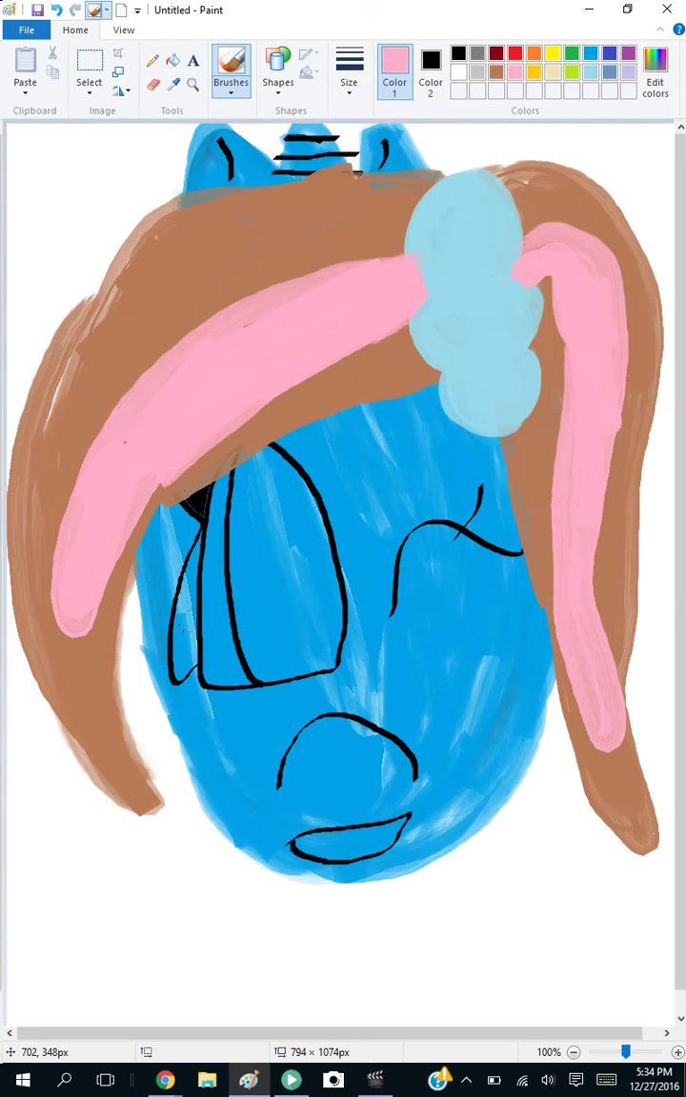
- Paint the large rounded iris of the open eye solid brown, covering its black outline
left_click(496, 72)
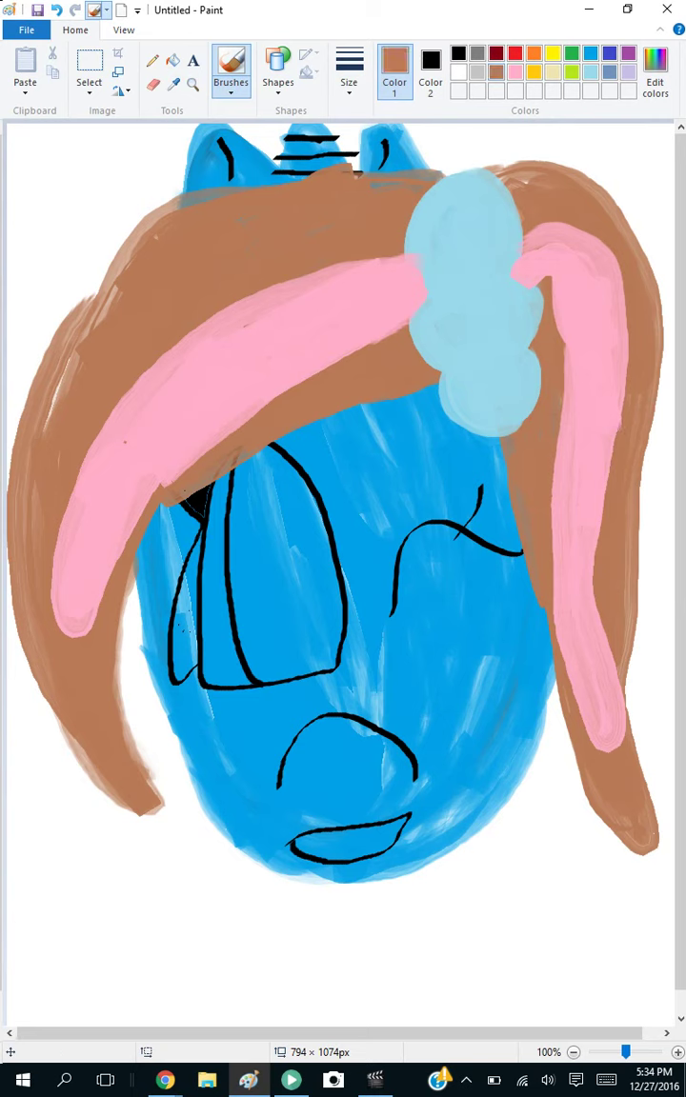
mouse_move(276, 450)
left_mouse_down()
mouse_move(319, 496)
mouse_move(333, 541)
mouse_move(335, 655)
mouse_move(276, 686)
mouse_move(249, 674)
mouse_move(234, 643)
mouse_move(228, 605)
mouse_move(238, 460)
mouse_move(286, 452)
mouse_move(304, 590)
left_mouse_up()
mouse_move(282, 651)
left_mouse_down()
mouse_move(298, 639)
mouse_move(294, 652)
mouse_move(273, 600)
mouse_move(275, 609)
mouse_move(257, 605)
left_mouse_up()
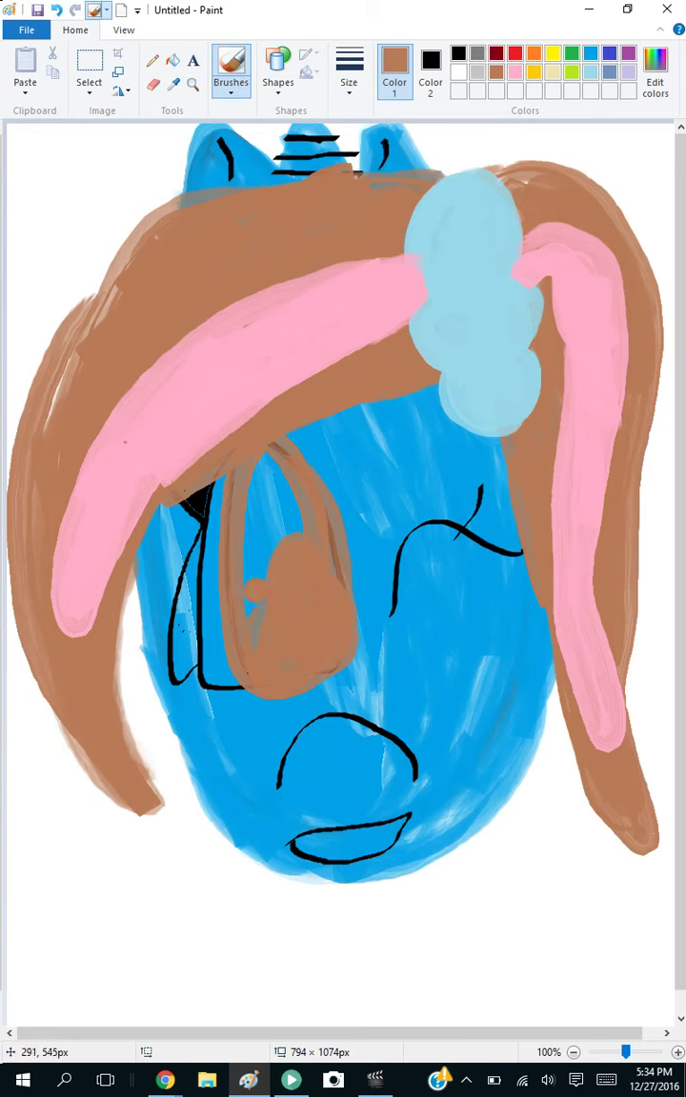
mouse_move(225, 554)
left_mouse_down()
mouse_move(233, 443)
mouse_move(250, 434)
left_mouse_up()
left_click_drag(275, 515, 312, 525)
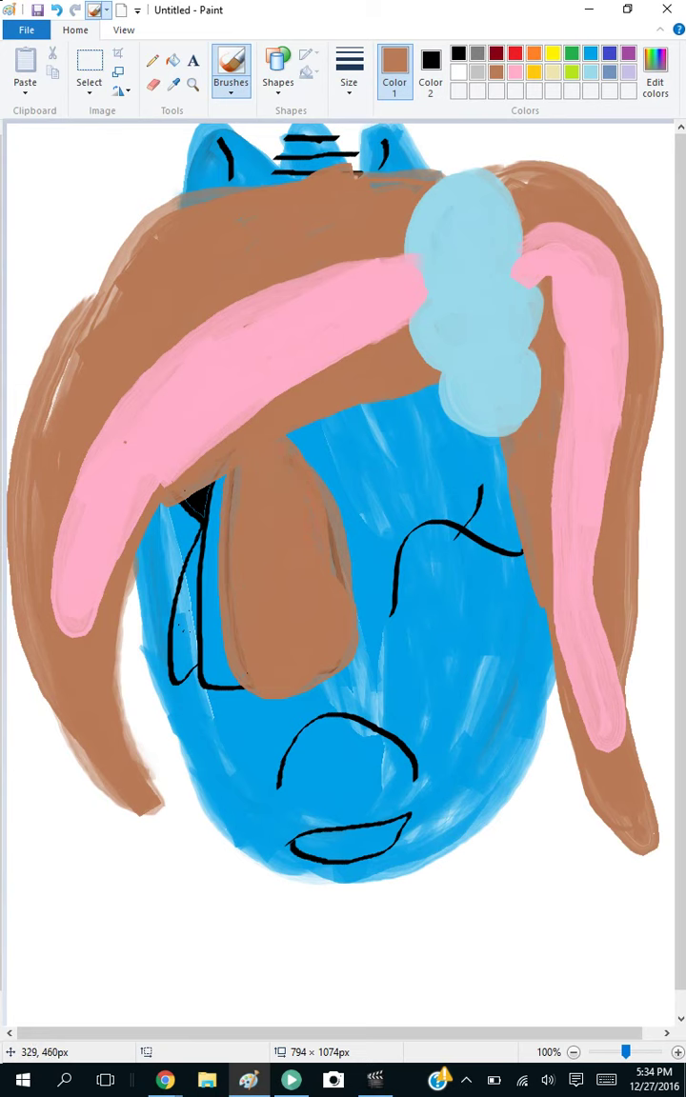
- Paint the lash area beside the open eye black and cover the strip next to the brown iris with blue
left_click(458, 54)
mouse_move(176, 490)
left_mouse_down()
mouse_move(194, 527)
mouse_move(185, 595)
mouse_move(191, 588)
mouse_move(181, 586)
mouse_move(183, 516)
left_mouse_up()
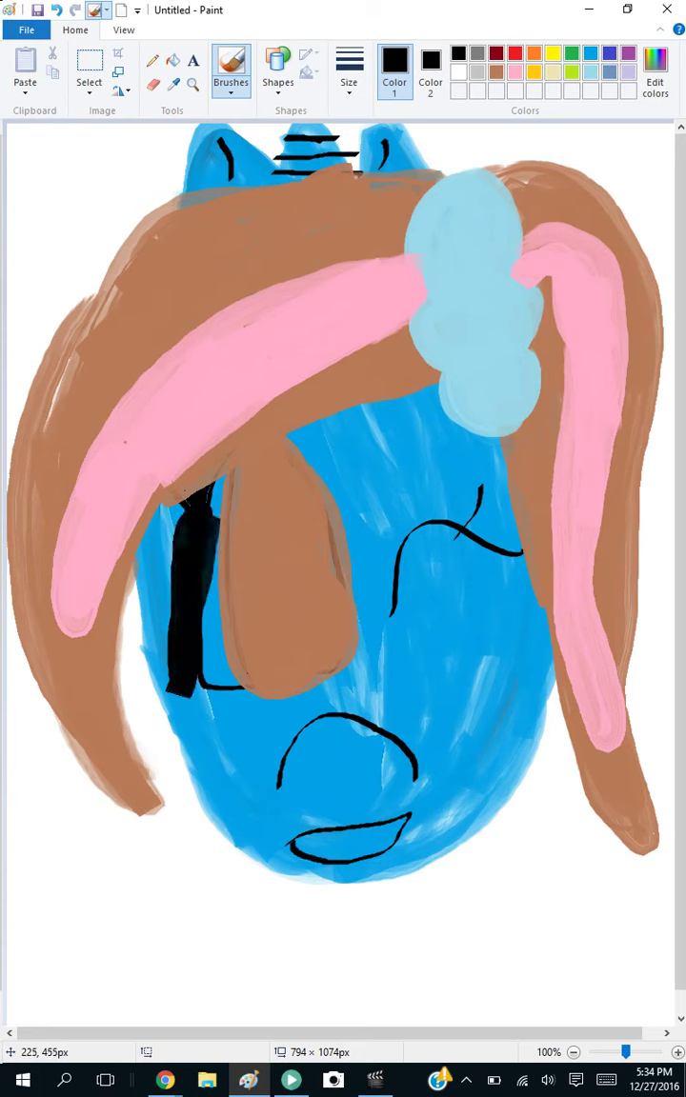
left_click(571, 52)
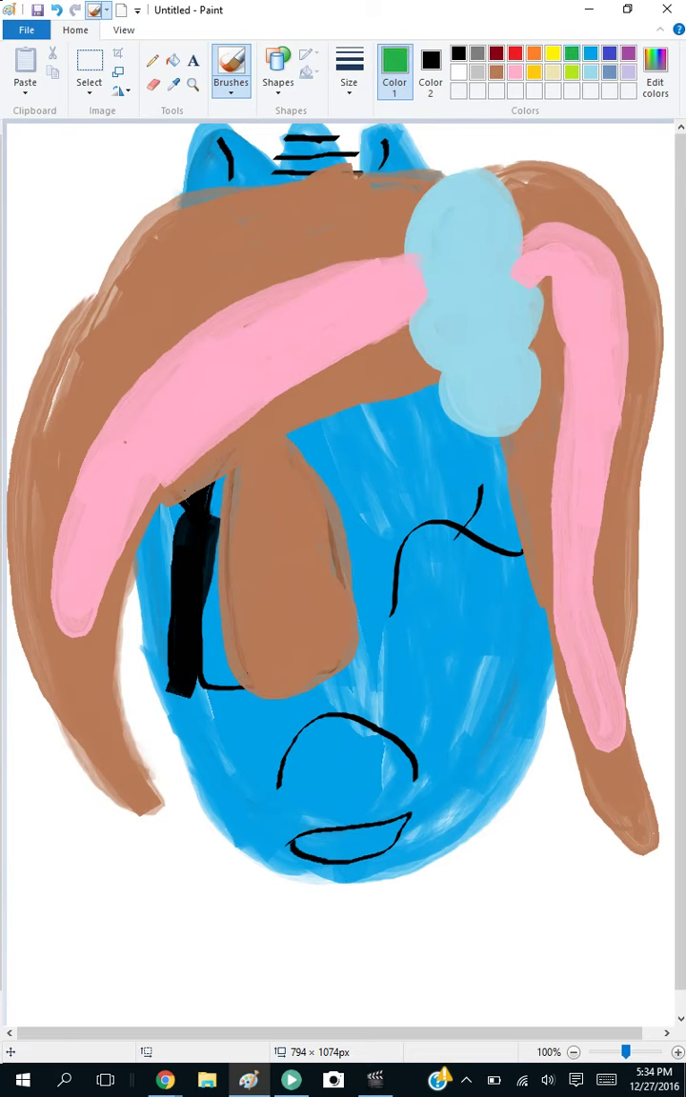
mouse_move(186, 455)
left_mouse_down()
mouse_move(183, 552)
mouse_move(191, 627)
mouse_move(179, 538)
mouse_move(186, 453)
mouse_move(197, 445)
left_mouse_up()
mouse_move(199, 556)
left_mouse_down()
mouse_move(189, 664)
mouse_move(235, 690)
left_mouse_up()
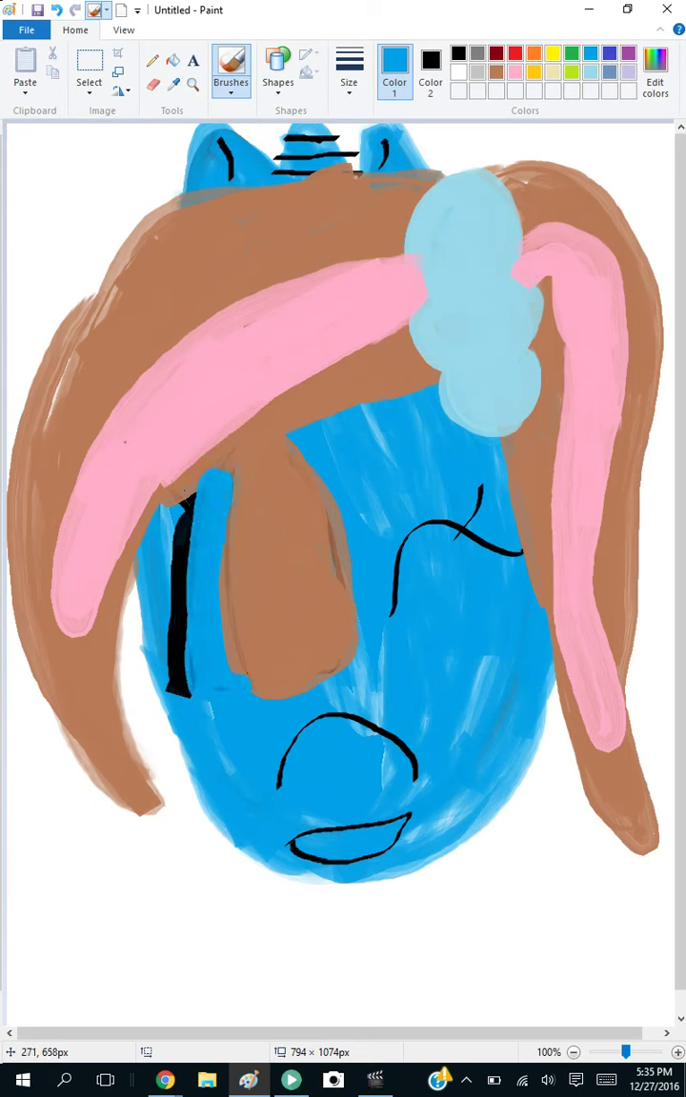
- Paint the strip beside the brown iris white and outline the whole open eye with a thick black line
left_click(458, 72)
mouse_move(229, 680)
left_mouse_down()
mouse_move(207, 685)
mouse_move(187, 571)
mouse_move(194, 467)
mouse_move(225, 488)
mouse_move(202, 558)
mouse_move(229, 619)
mouse_move(189, 543)
mouse_move(189, 472)
left_mouse_up()
mouse_move(211, 559)
left_mouse_down()
mouse_move(205, 459)
mouse_move(210, 538)
left_mouse_up()
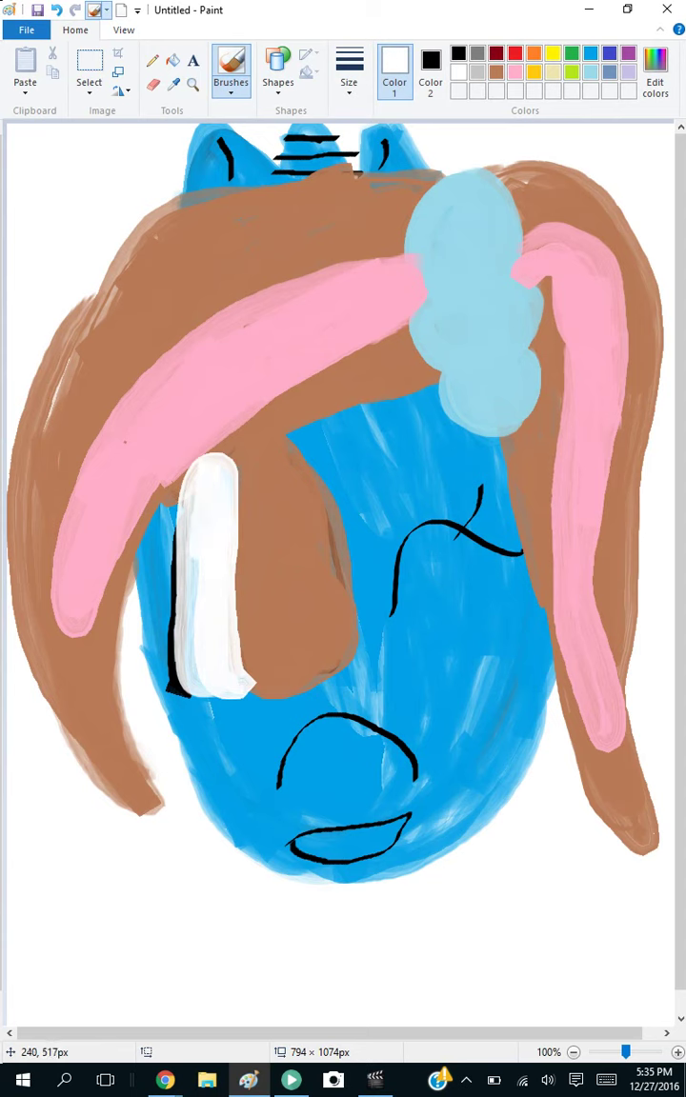
left_click(458, 53)
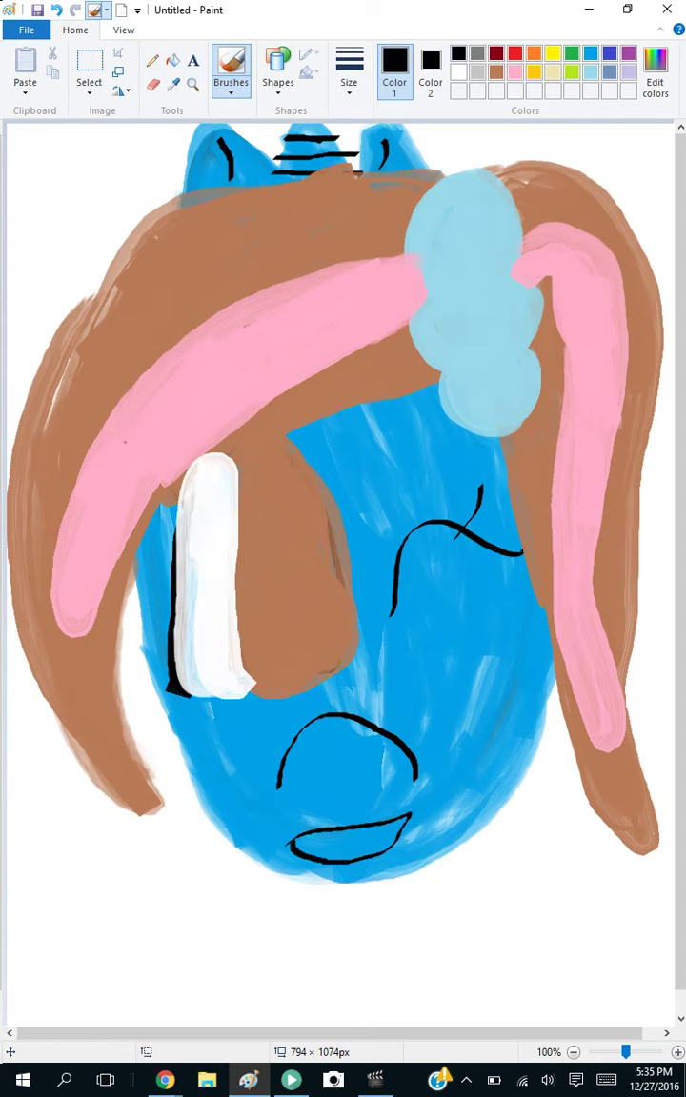
mouse_move(285, 445)
left_mouse_down()
mouse_move(327, 492)
mouse_move(351, 570)
mouse_move(354, 630)
mouse_move(336, 677)
mouse_move(201, 702)
mouse_move(177, 682)
mouse_move(171, 489)
mouse_move(211, 460)
mouse_move(299, 441)
left_mouse_up()
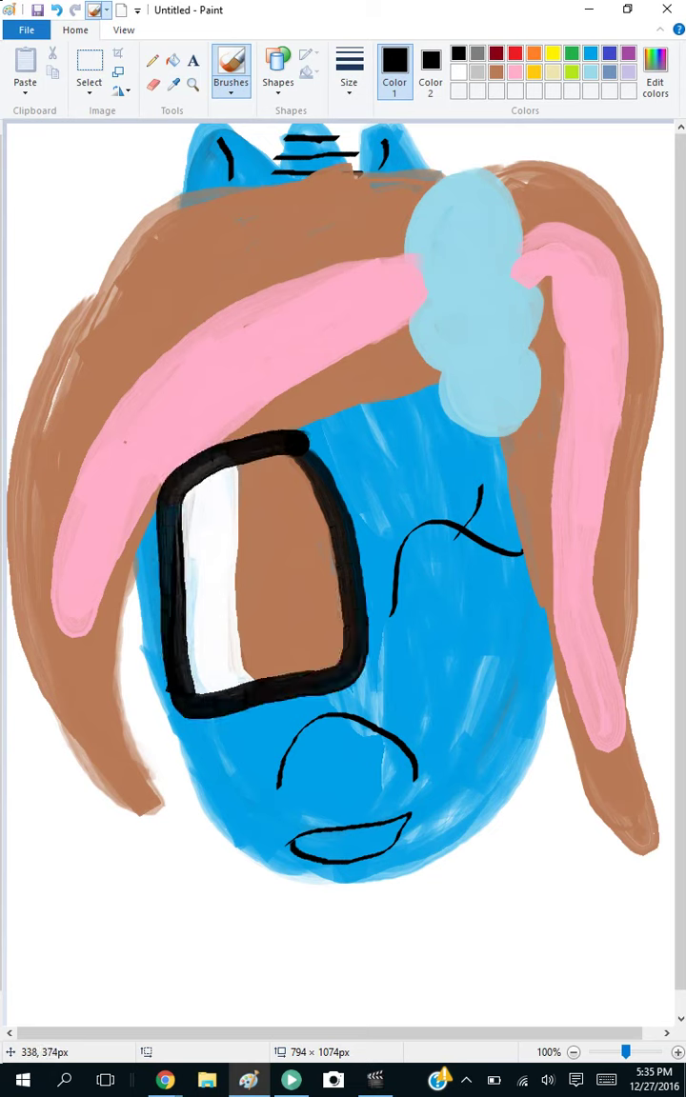
- Add two short black lashes beside the open eye and paint two round white highlights on its brown iris
left_click_drag(145, 562, 142, 590)
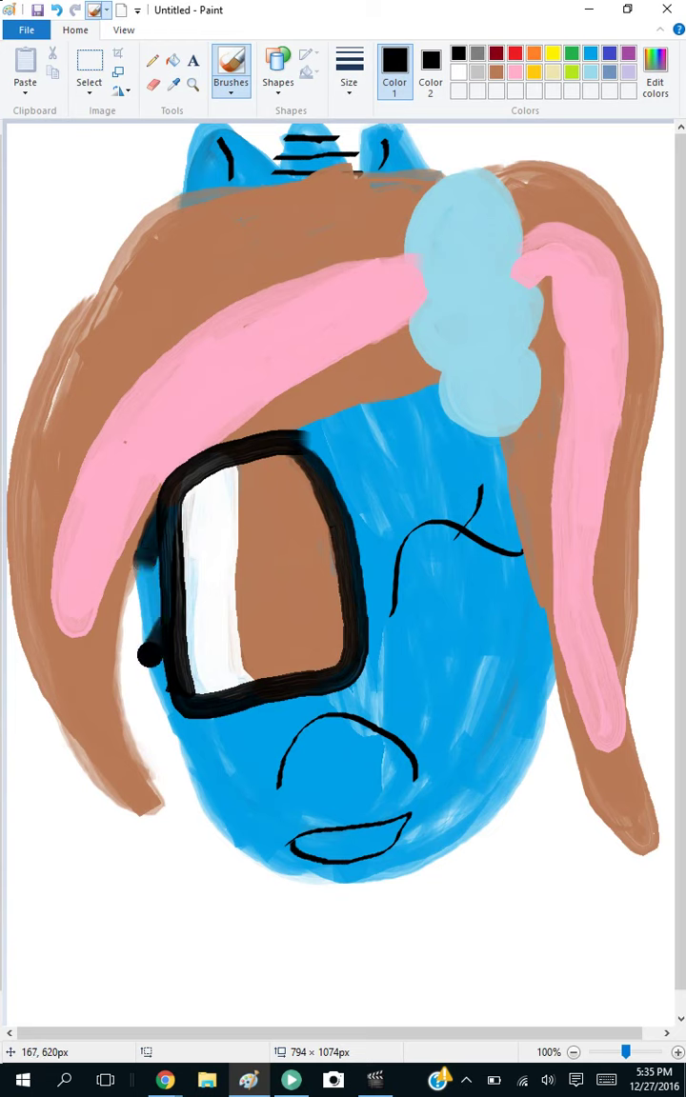
left_click(458, 71)
mouse_move(277, 476)
left_mouse_down()
mouse_move(285, 501)
mouse_move(271, 472)
mouse_move(266, 489)
left_mouse_up()
mouse_move(301, 609)
left_mouse_down()
mouse_move(276, 608)
mouse_move(293, 600)
mouse_move(302, 607)
left_mouse_up()
- Paint a solid blue neck below the chin, reaching down to the lower edge of the canvas
scroll(335, 571, "down", 1)
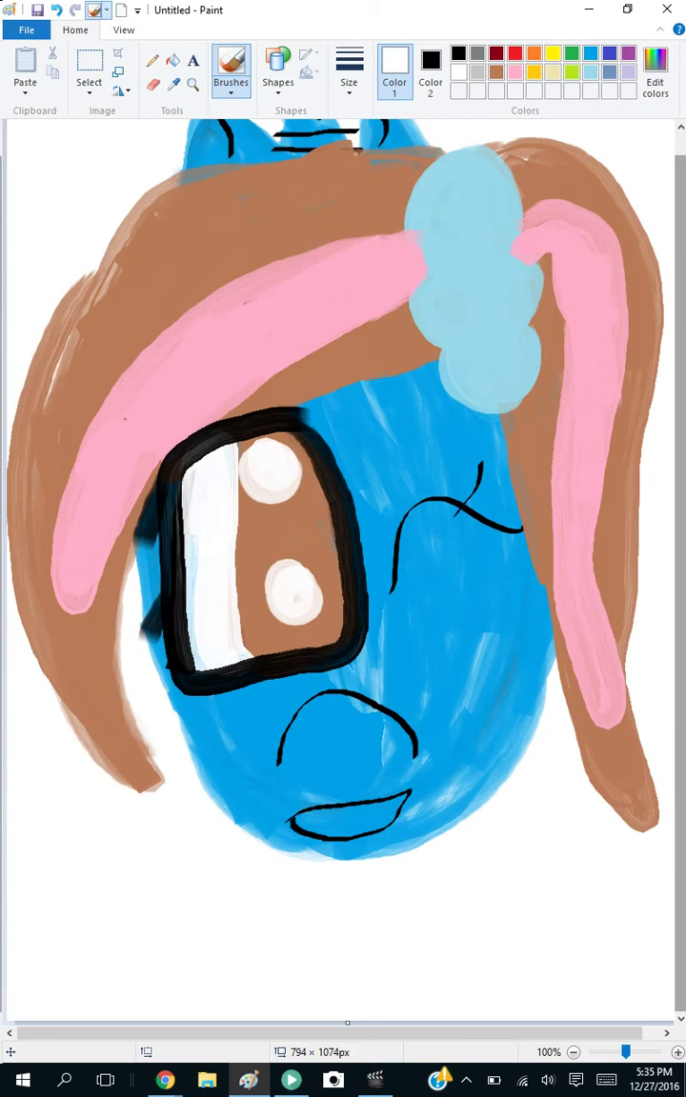
left_click(590, 53)
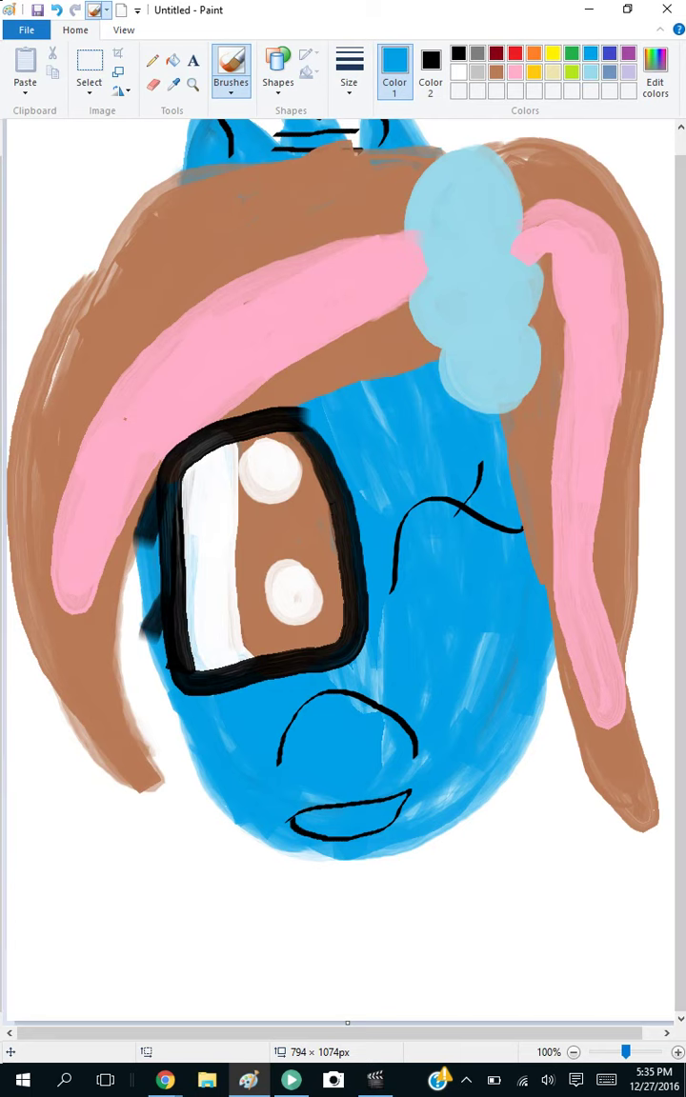
left_click_drag(402, 848, 408, 947)
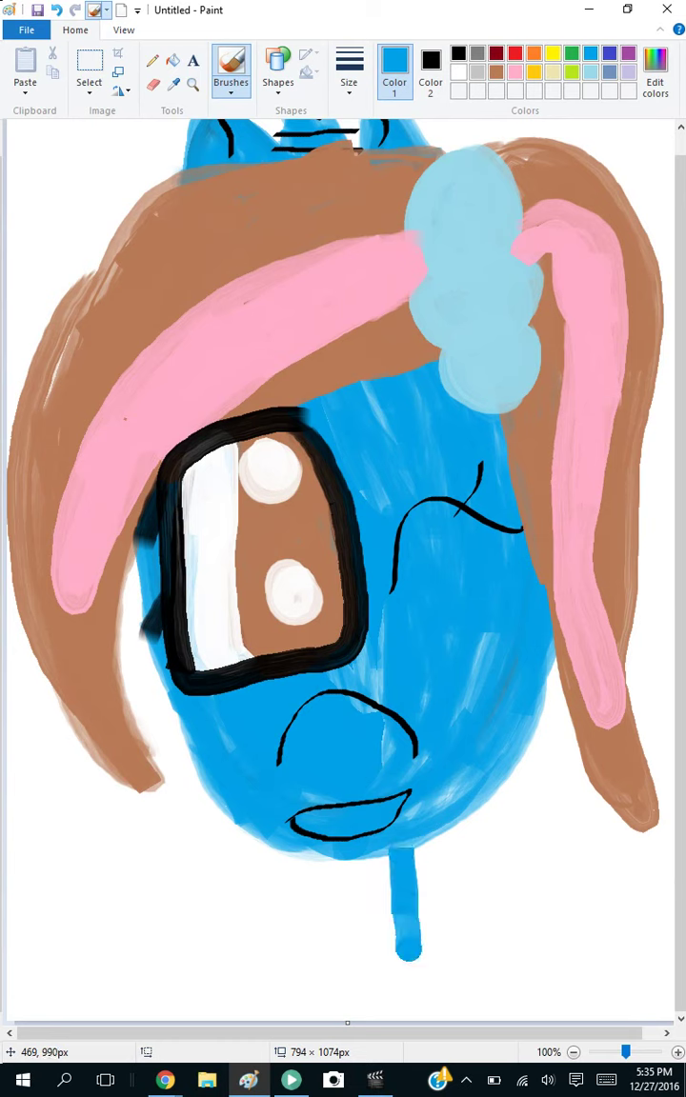
left_click_drag(296, 850, 287, 1013)
left_click_drag(404, 847, 420, 1079)
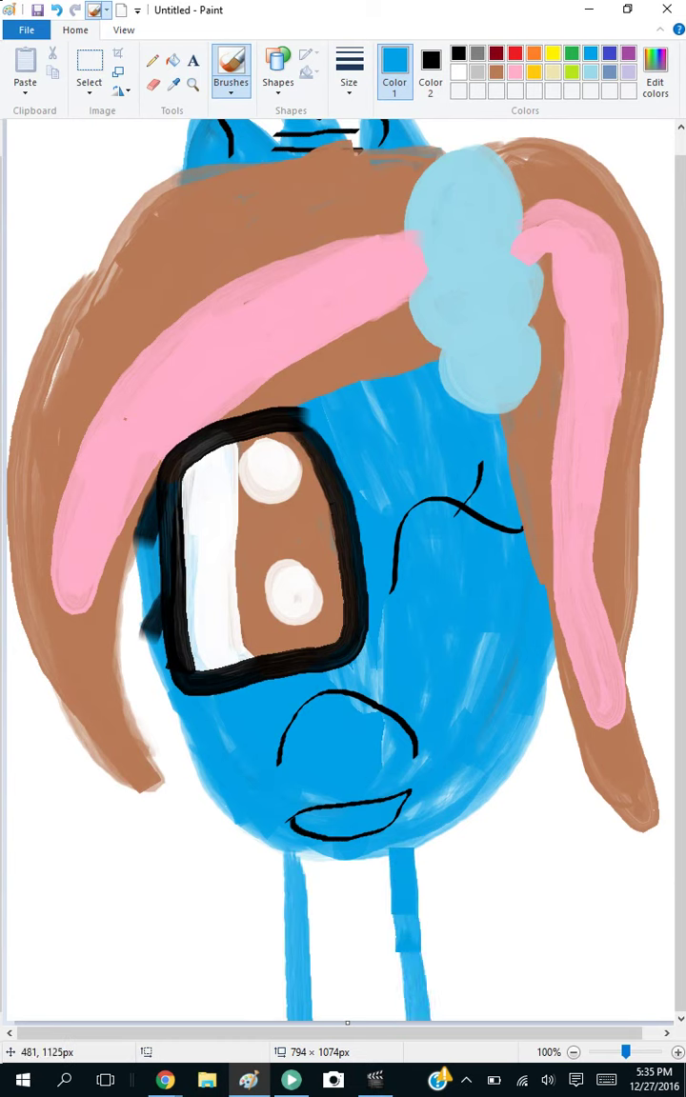
mouse_move(307, 935)
left_mouse_down()
mouse_move(394, 951)
mouse_move(385, 867)
mouse_move(367, 920)
mouse_move(351, 916)
left_mouse_up()
mouse_move(373, 856)
left_mouse_down()
mouse_move(331, 914)
mouse_move(311, 896)
mouse_move(326, 922)
mouse_move(348, 933)
left_mouse_up()
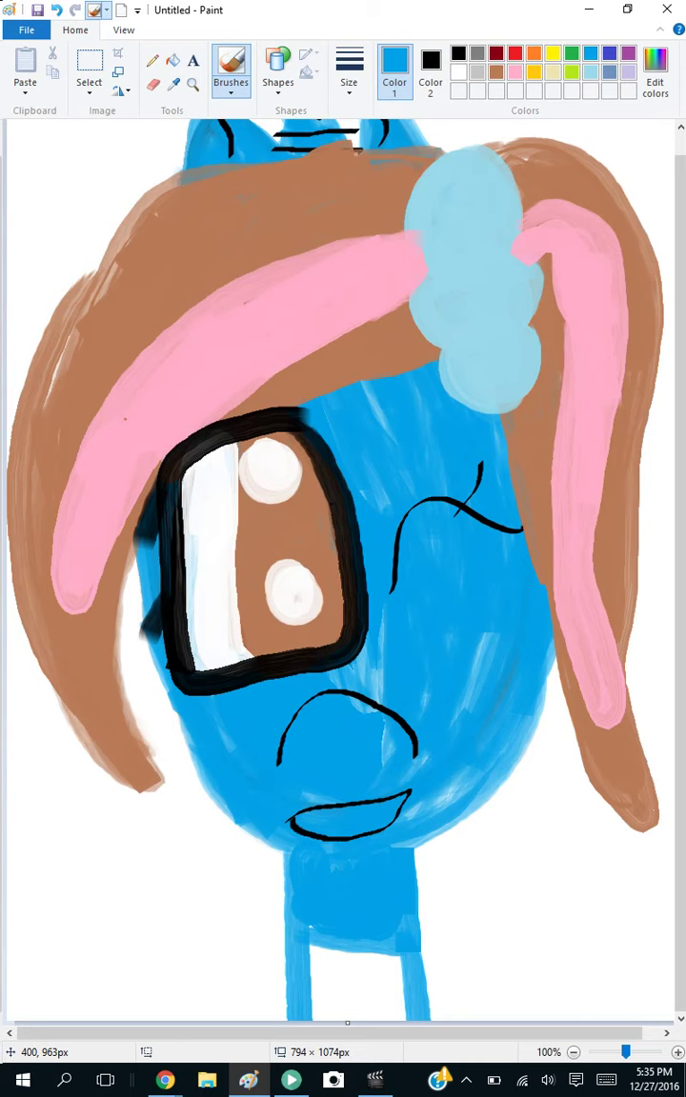
mouse_move(372, 1010)
left_mouse_down()
mouse_move(357, 952)
mouse_move(333, 1009)
mouse_move(315, 953)
mouse_move(321, 1011)
mouse_move(357, 969)
left_mouse_up()
- Erase most of the blue neck below the chin, with the eraser colour set to white
left_click(152, 84)
left_click_drag(253, 901, 311, 1015)
mouse_move(288, 870)
left_mouse_down()
mouse_move(314, 997)
mouse_move(272, 936)
mouse_move(300, 959)
mouse_move(299, 1020)
left_mouse_up()
left_click(458, 72)
left_click(431, 72)
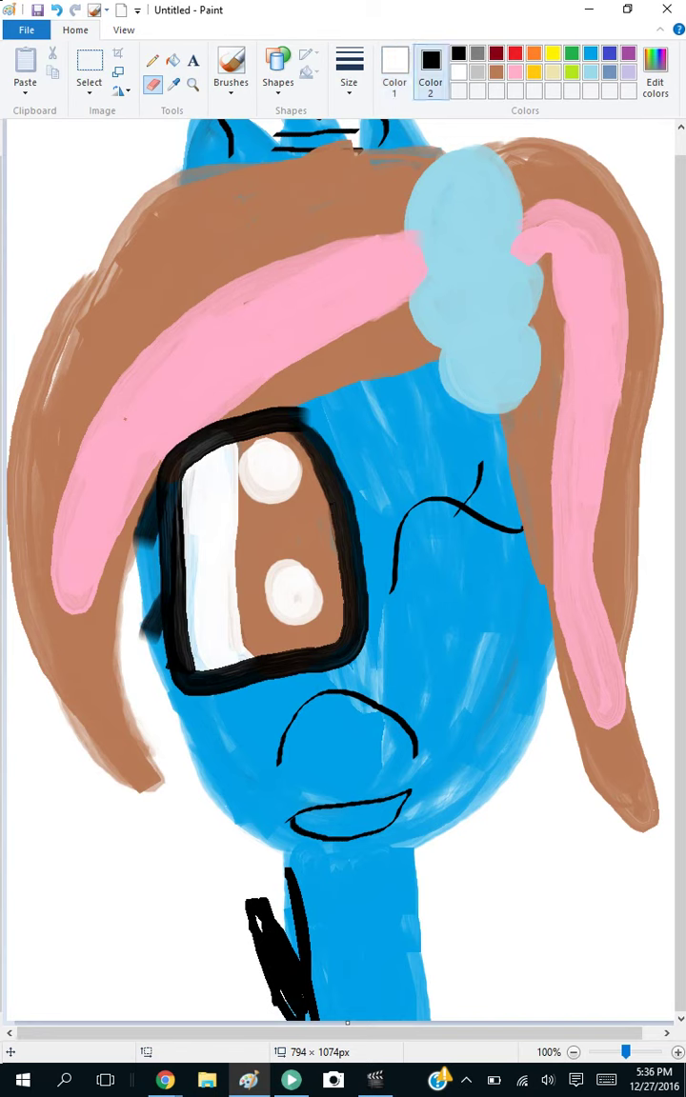
left_click(458, 72)
mouse_move(257, 988)
left_mouse_down()
mouse_move(280, 978)
mouse_move(247, 902)
mouse_move(300, 1024)
left_mouse_up()
mouse_move(245, 881)
left_mouse_down()
mouse_move(292, 916)
mouse_move(270, 890)
mouse_move(298, 910)
mouse_move(280, 868)
mouse_move(376, 1019)
mouse_move(282, 885)
mouse_move(381, 1008)
mouse_move(326, 1009)
left_mouse_up()
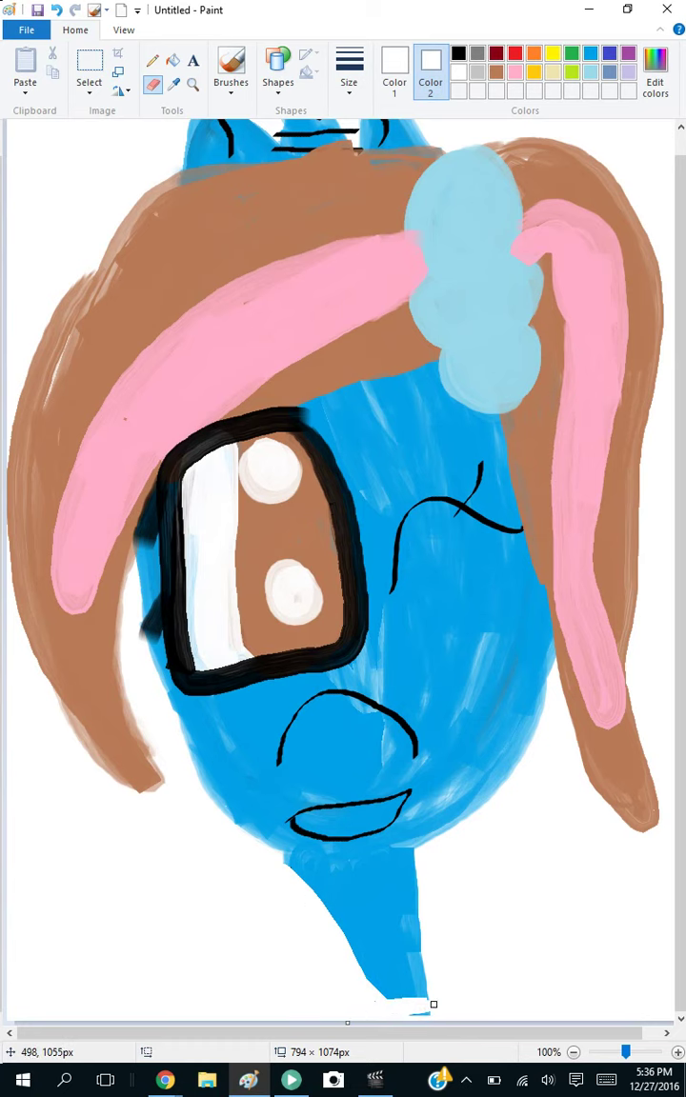
mouse_move(428, 1008)
left_mouse_down()
mouse_move(402, 955)
mouse_move(420, 999)
mouse_move(409, 918)
mouse_move(414, 954)
mouse_move(389, 923)
mouse_move(410, 1016)
mouse_move(388, 943)
mouse_move(354, 966)
mouse_move(376, 1003)
mouse_move(377, 949)
mouse_move(344, 933)
mouse_move(354, 960)
mouse_move(393, 1009)
mouse_move(355, 901)
mouse_move(393, 912)
mouse_move(402, 919)
mouse_move(422, 987)
mouse_move(413, 879)
mouse_move(420, 911)
mouse_move(384, 886)
mouse_move(399, 948)
mouse_move(410, 900)
mouse_move(370, 953)
mouse_move(375, 983)
mouse_move(380, 974)
mouse_move(360, 933)
mouse_move(345, 960)
left_mouse_up()
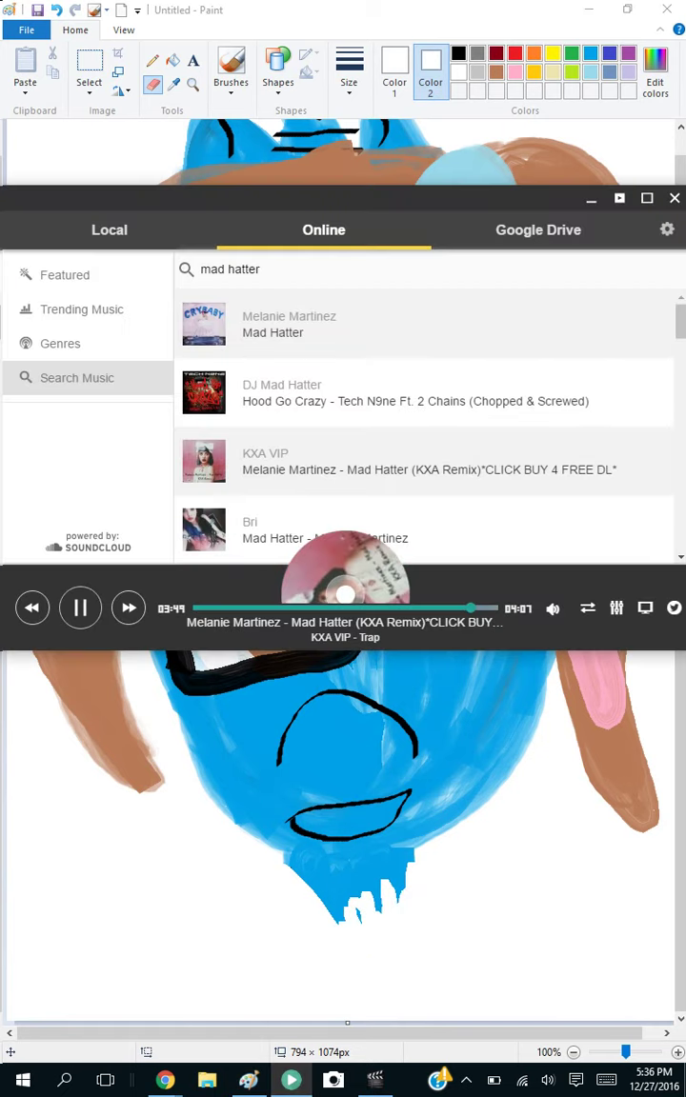
- In the music player, search for "gangsta" and play the track Gangsta by Kehlani
left_click(259, 270)
key("BackSpace")
key("BackSpace")
key("BackSpace")
key("BackSpace")
key("BackSpace")
key("BackSpace")
key("BackSpace")
key("BackSpace")
key("BackSpace")
key("BackSpace")
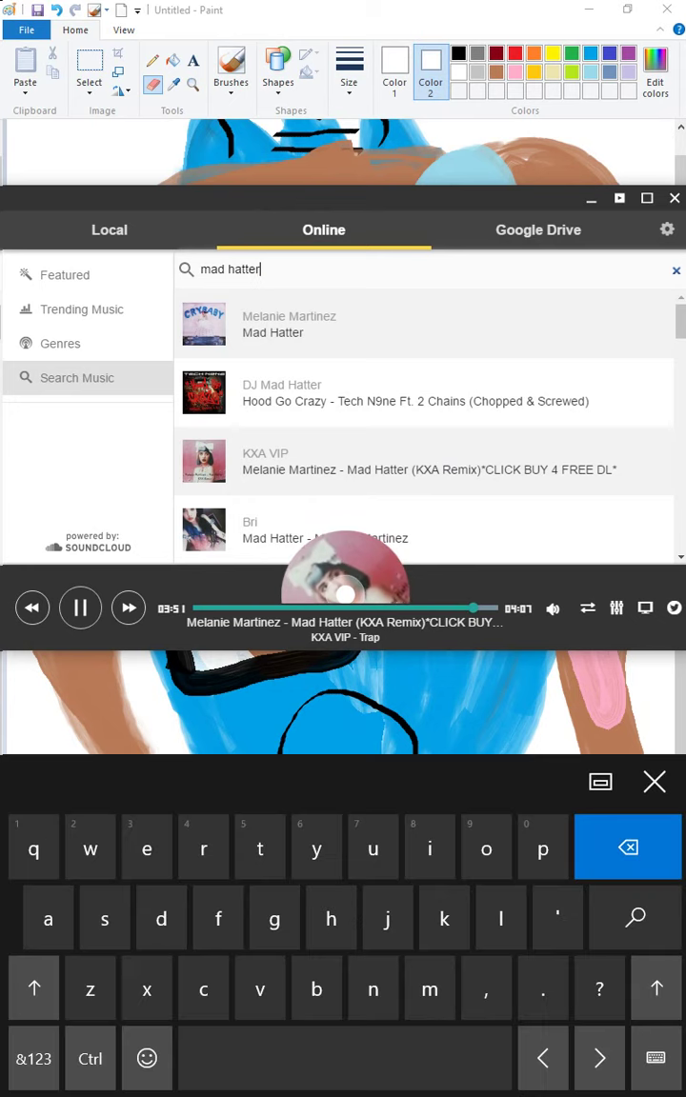
type("ganga")
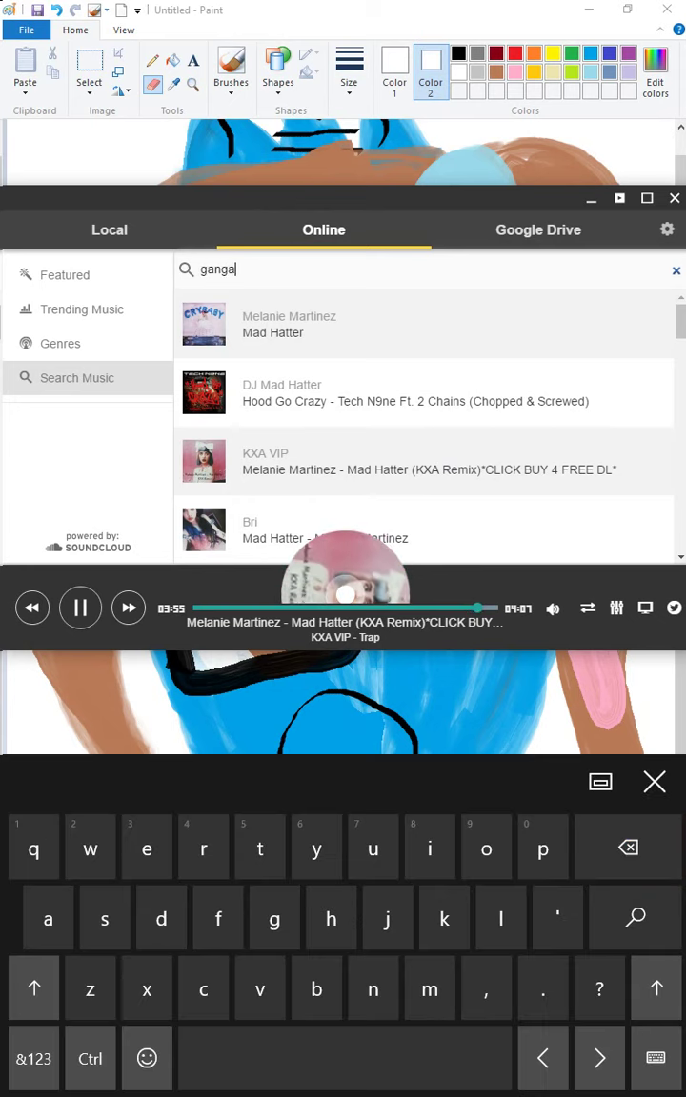
key("BackSpace")
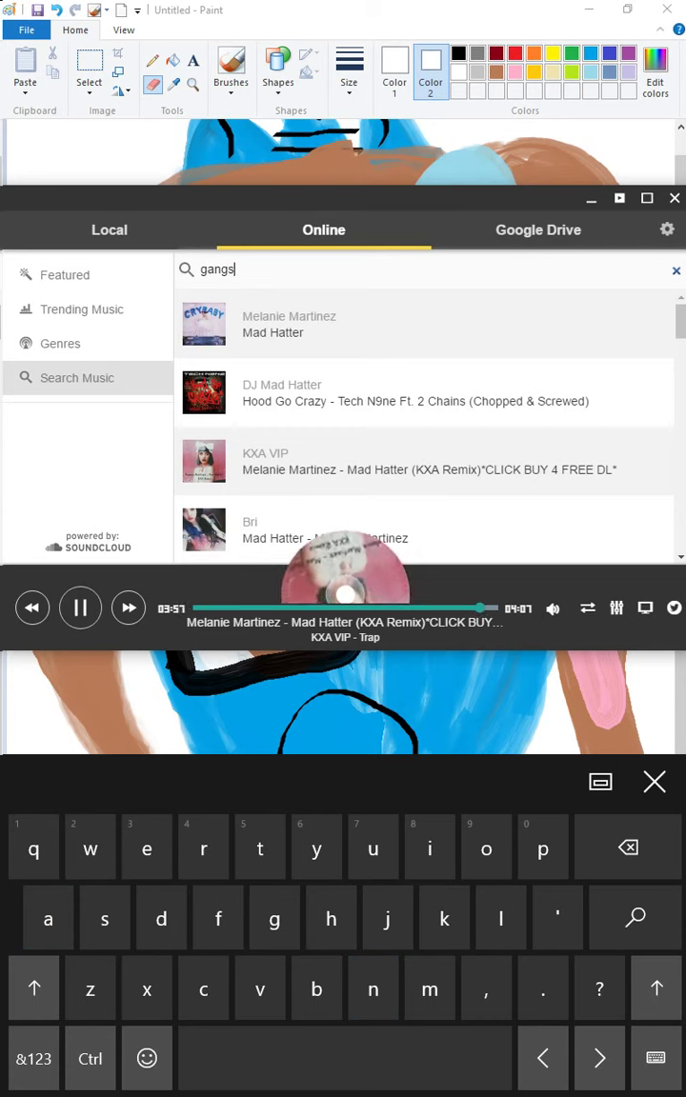
type("sta")
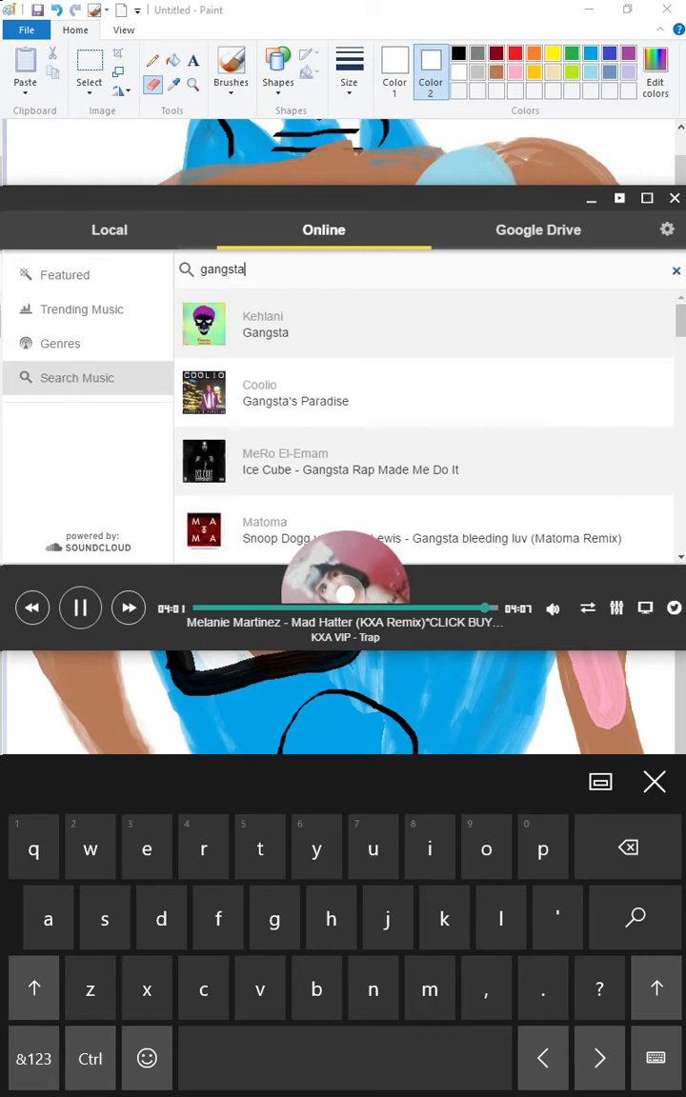
left_click(265, 324)
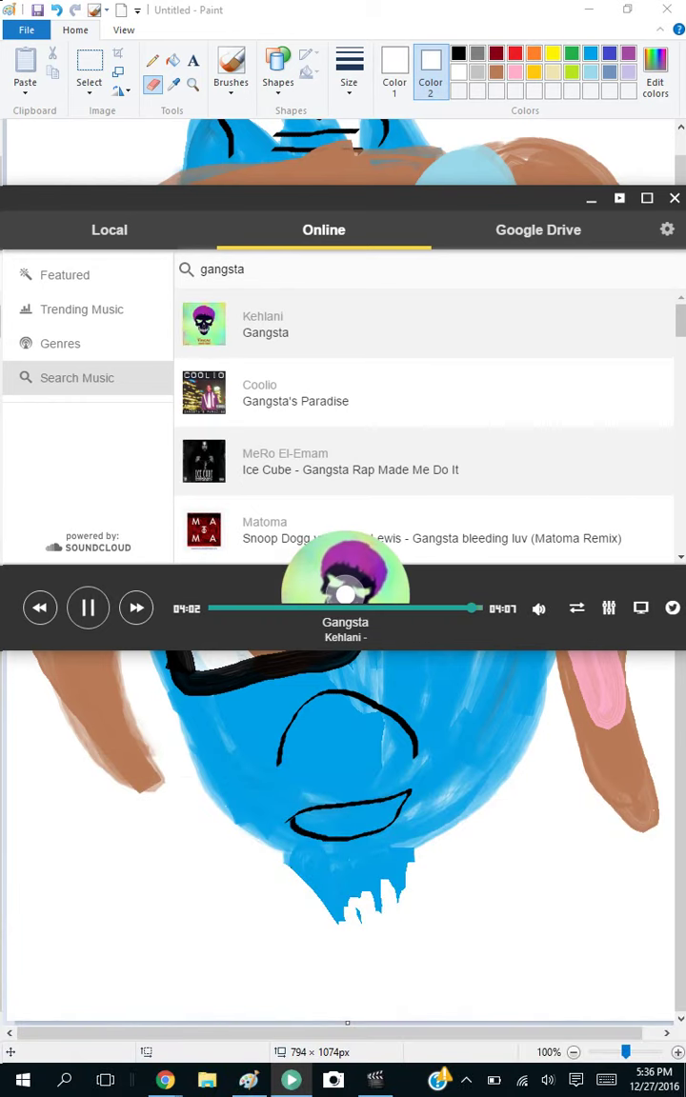
left_click(87, 607)
- Switch back to Paint and erase the remaining blue neck stub up to the chin
left_click(287, 917)
mouse_move(288, 918)
left_mouse_down()
mouse_move(414, 888)
mouse_move(311, 924)
mouse_move(322, 908)
mouse_move(315, 877)
mouse_move(388, 870)
mouse_move(332, 913)
mouse_move(374, 907)
mouse_move(419, 873)
mouse_move(273, 885)
mouse_move(328, 859)
mouse_move(273, 861)
mouse_move(349, 870)
mouse_move(411, 861)
mouse_move(401, 875)
mouse_move(309, 889)
left_mouse_up()
mouse_move(348, 922)
left_mouse_down()
mouse_move(408, 859)
mouse_move(281, 873)
mouse_move(347, 867)
mouse_move(293, 896)
mouse_move(357, 917)
left_mouse_up()
mouse_move(418, 849)
left_mouse_down()
mouse_move(367, 864)
mouse_move(337, 864)
mouse_move(286, 845)
mouse_move(326, 896)
mouse_move(294, 863)
left_mouse_up()
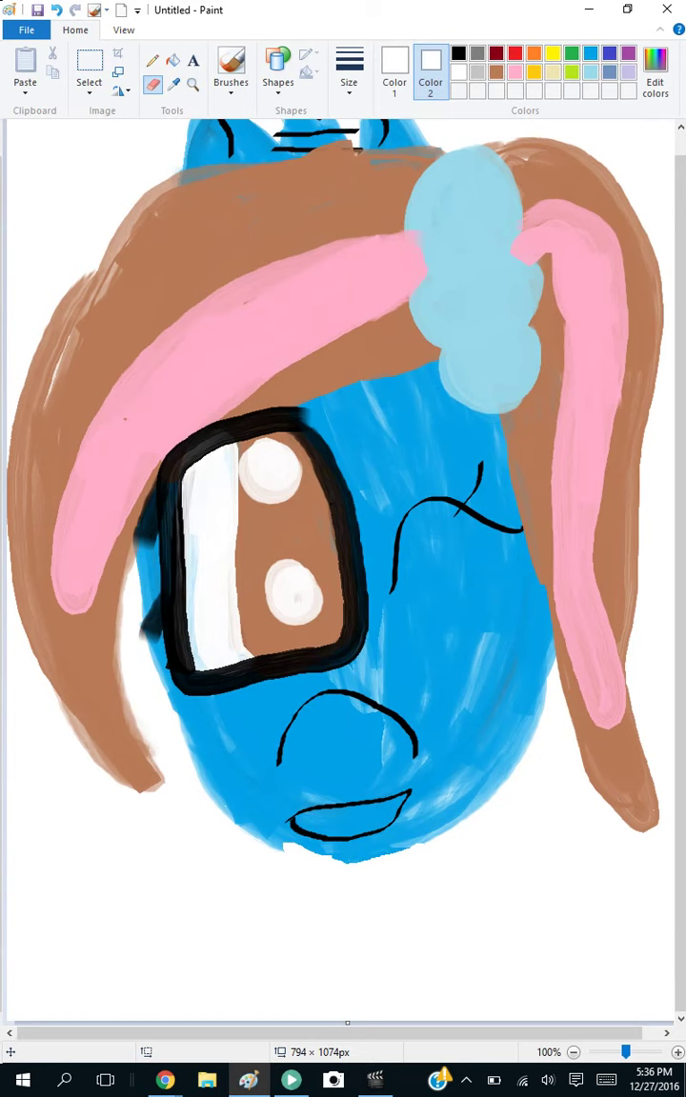
- Set both colours to blue and retouch the face's edge along the chin and both cheeks with the eraser
left_click(590, 53)
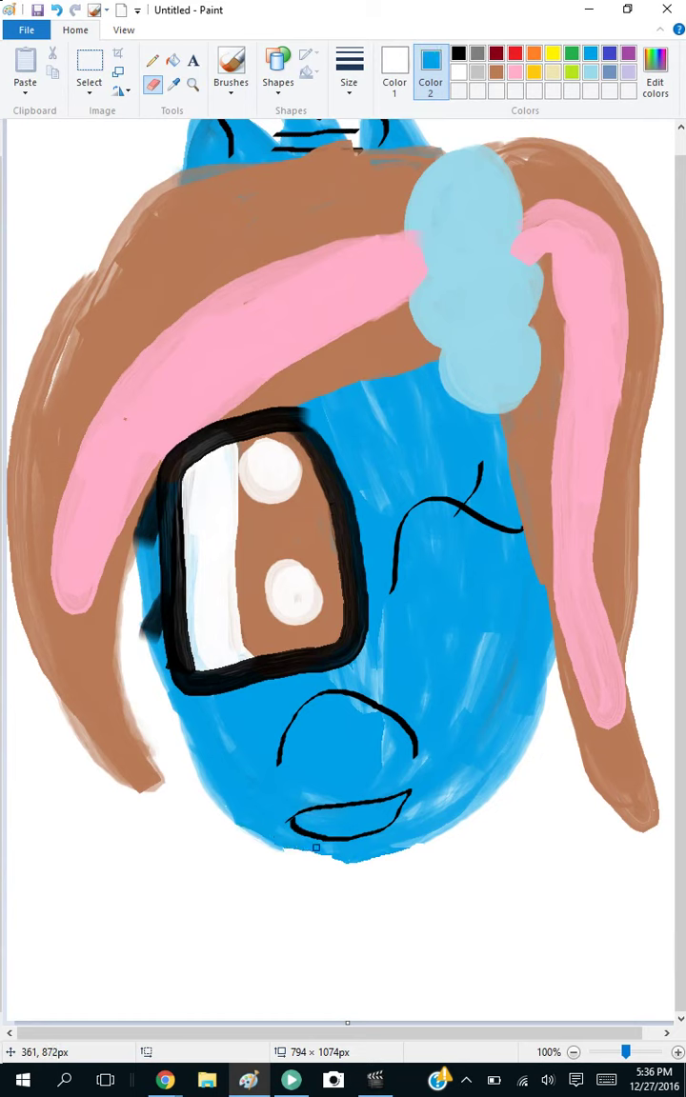
mouse_move(356, 856)
left_mouse_down()
mouse_move(274, 836)
mouse_move(296, 848)
mouse_move(360, 860)
mouse_move(300, 854)
mouse_move(274, 835)
mouse_move(331, 855)
mouse_move(431, 844)
left_mouse_up()
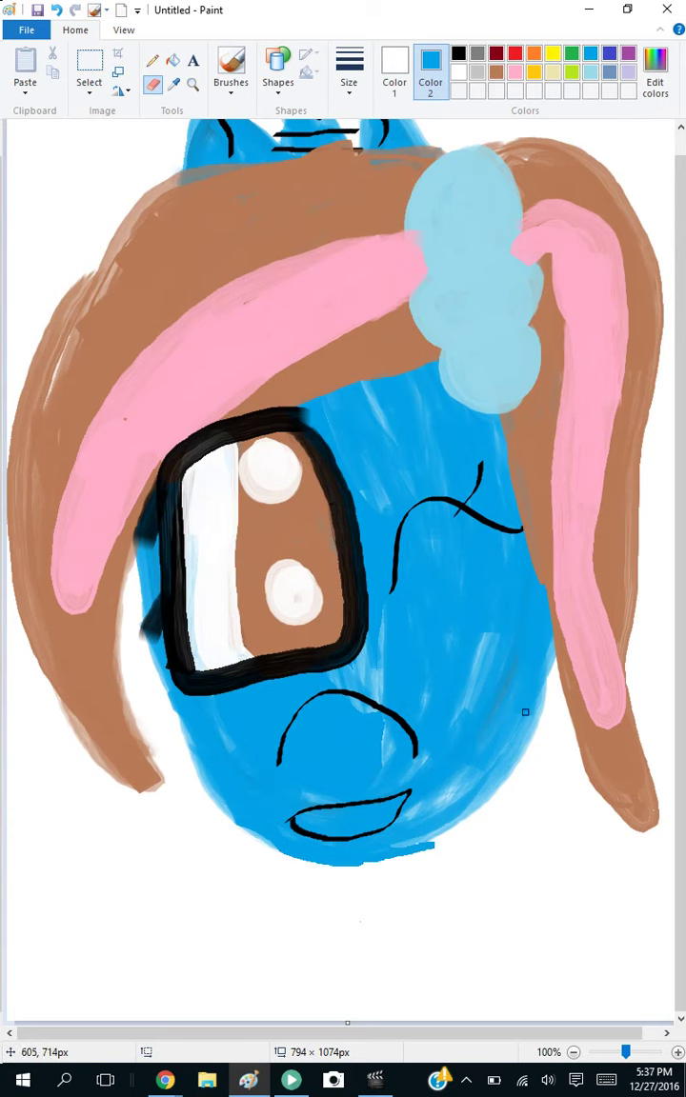
left_click(394, 71)
left_click(591, 53)
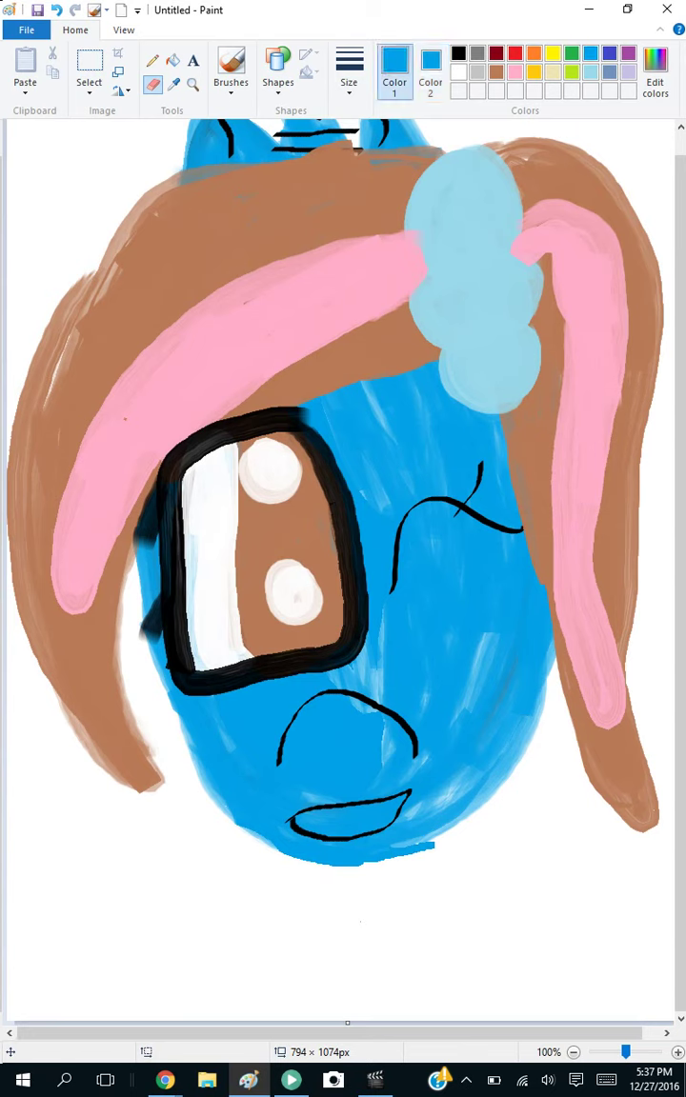
left_click_drag(544, 666, 547, 726)
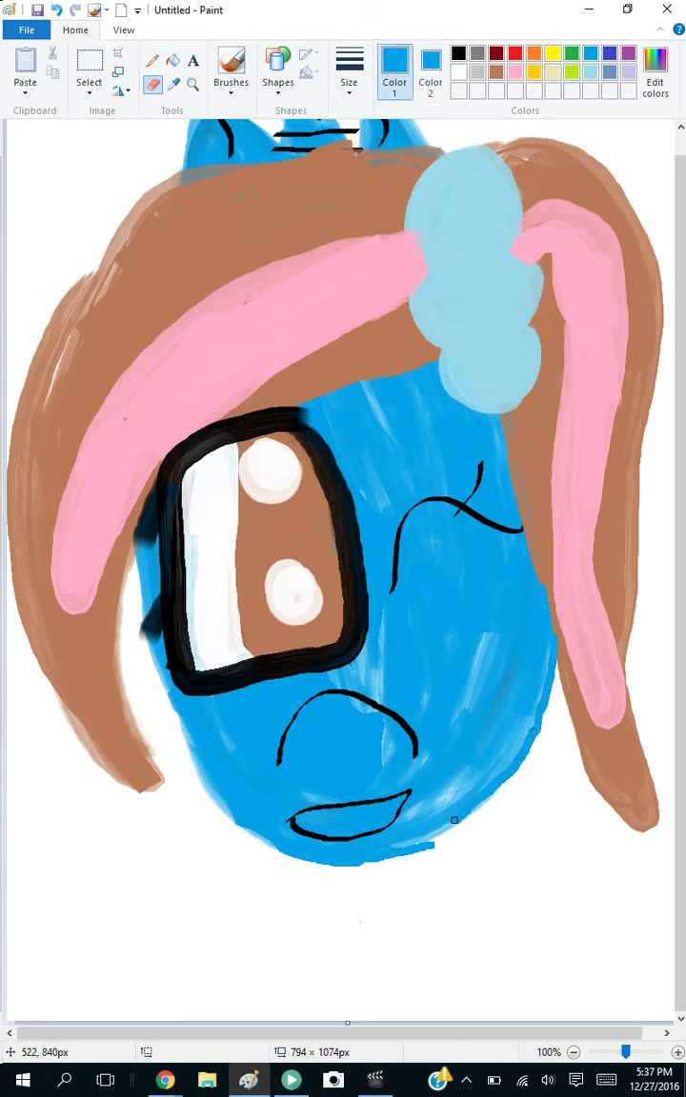
mouse_move(404, 845)
left_mouse_down()
mouse_move(290, 852)
mouse_move(263, 846)
mouse_move(235, 826)
mouse_move(191, 754)
mouse_move(137, 591)
mouse_move(131, 544)
mouse_move(147, 619)
mouse_move(136, 586)
mouse_move(137, 546)
mouse_move(136, 589)
left_mouse_up()
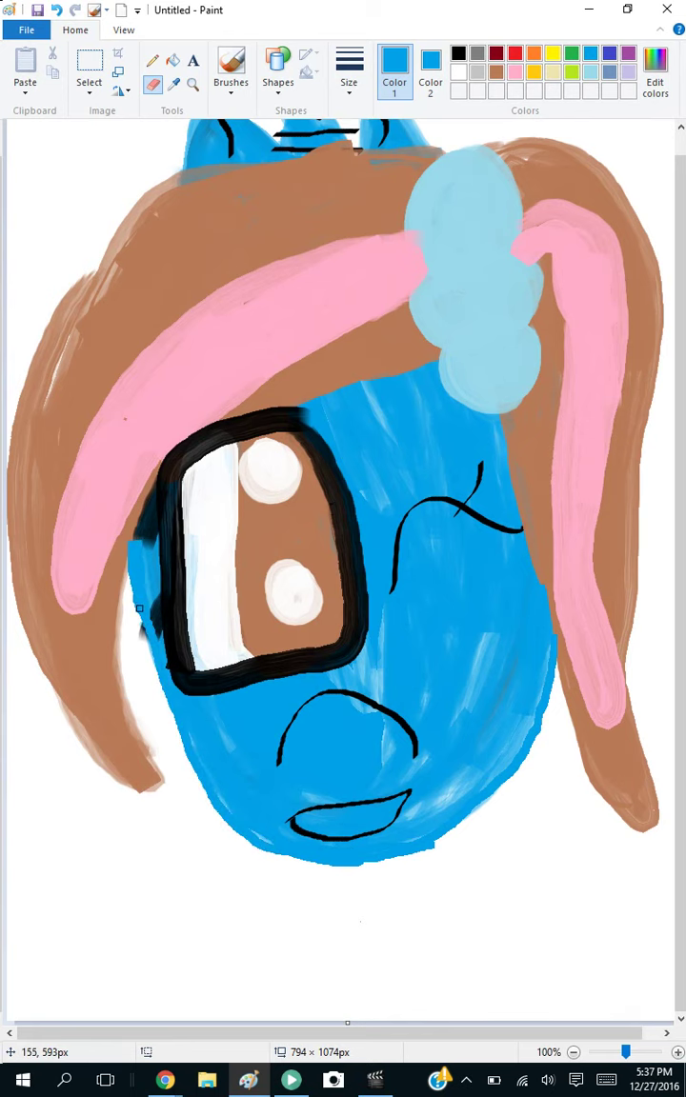
- Draw two vertical blue lines down from the chin as the sides of the neck, using the line shape
left_click(277, 72)
left_click(272, 108)
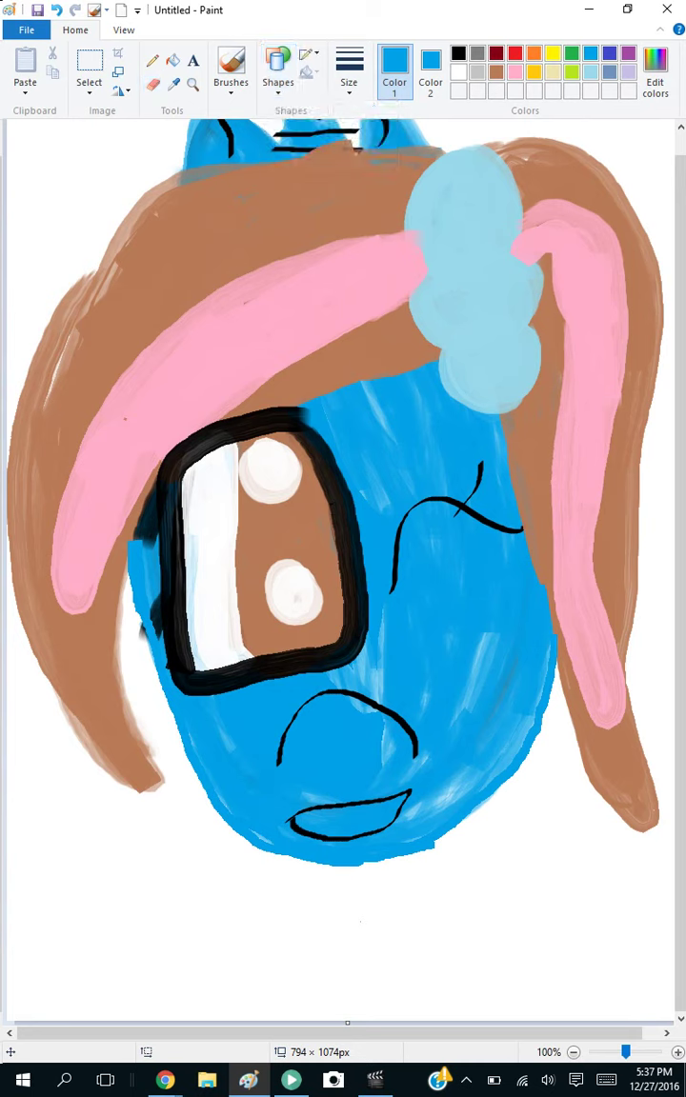
mouse_move(384, 830)
left_mouse_down()
mouse_move(384, 947)
mouse_move(392, 985)
mouse_move(386, 988)
left_mouse_up()
mouse_move(269, 860)
left_mouse_down()
mouse_move(276, 914)
mouse_move(262, 966)
mouse_move(270, 843)
left_mouse_up()
- Draw straight blue lines for both shoulders and the torso sides, plus a neckline across the neck
mouse_move(263, 967)
left_mouse_down()
mouse_move(271, 990)
mouse_move(250, 979)
mouse_move(114, 979)
mouse_move(135, 1026)
mouse_move(147, 1086)
left_mouse_up()
left_click(197, 974)
mouse_move(250, 986)
left_mouse_down()
mouse_move(273, 982)
mouse_move(263, 980)
left_mouse_up()
left_click(121, 921)
mouse_move(389, 981)
left_mouse_down()
mouse_move(407, 969)
mouse_move(469, 971)
mouse_move(477, 992)
mouse_move(468, 1071)
left_mouse_up()
left_click(53, 891)
left_click(76, 903)
left_click_drag(268, 943, 388, 952)
left_click(106, 939)
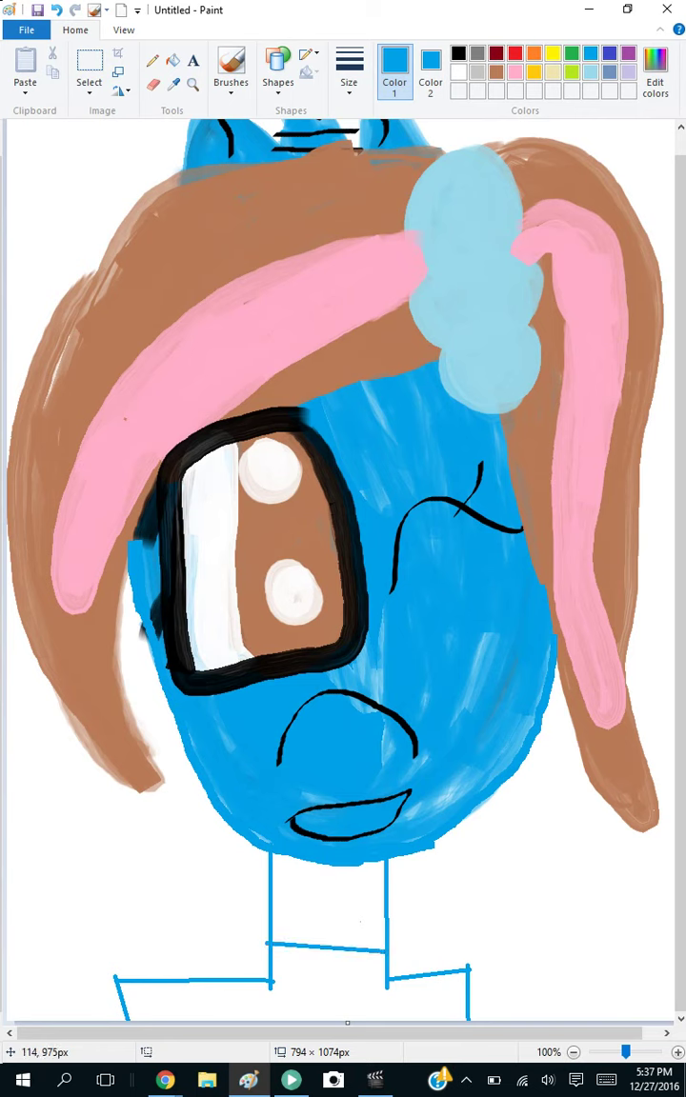
- Draw a rounded blue sleeve curve outside each shoulder with a calligraphy brush
left_click(230, 76)
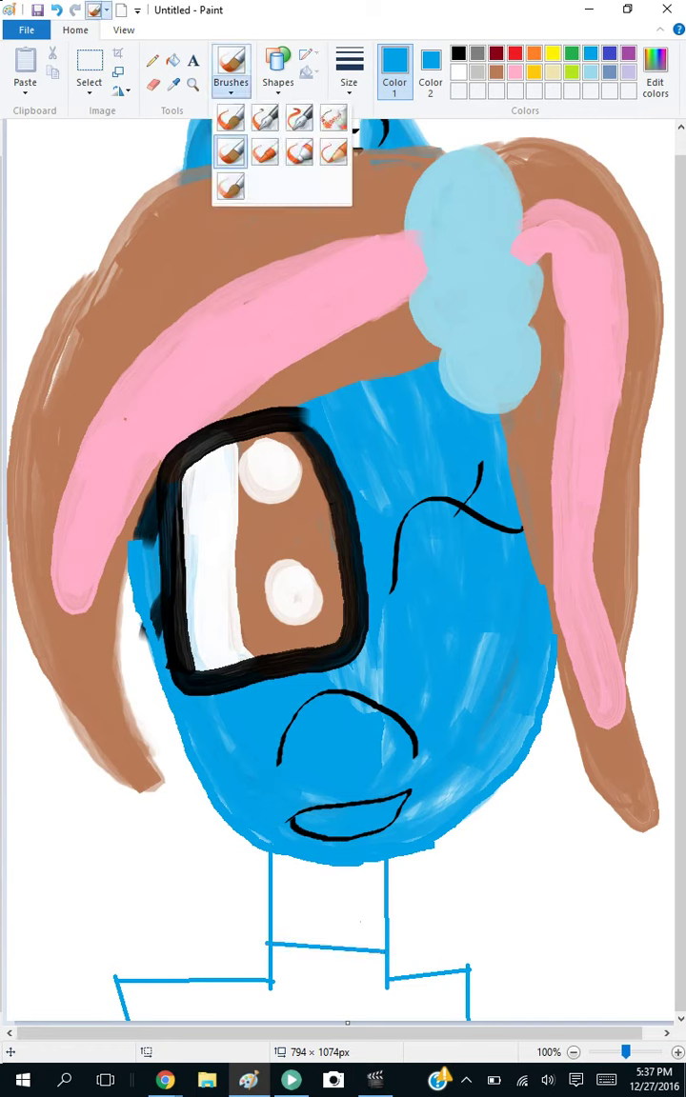
left_click(265, 117)
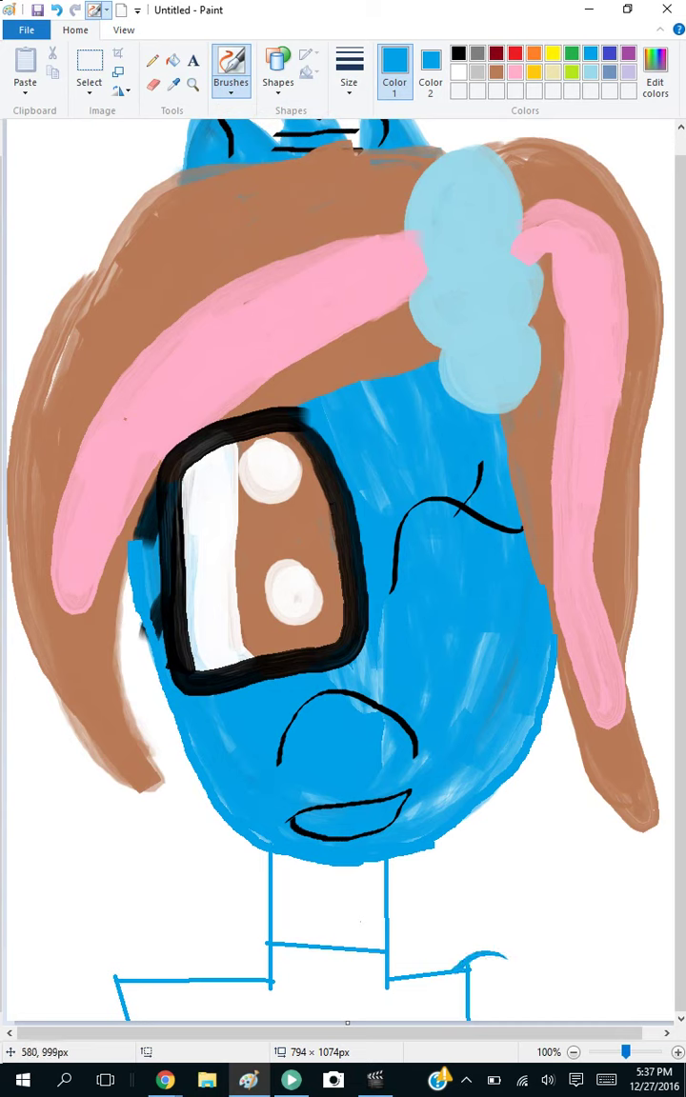
left_click_drag(467, 969, 524, 1021)
left_click_drag(114, 978, 73, 1017)
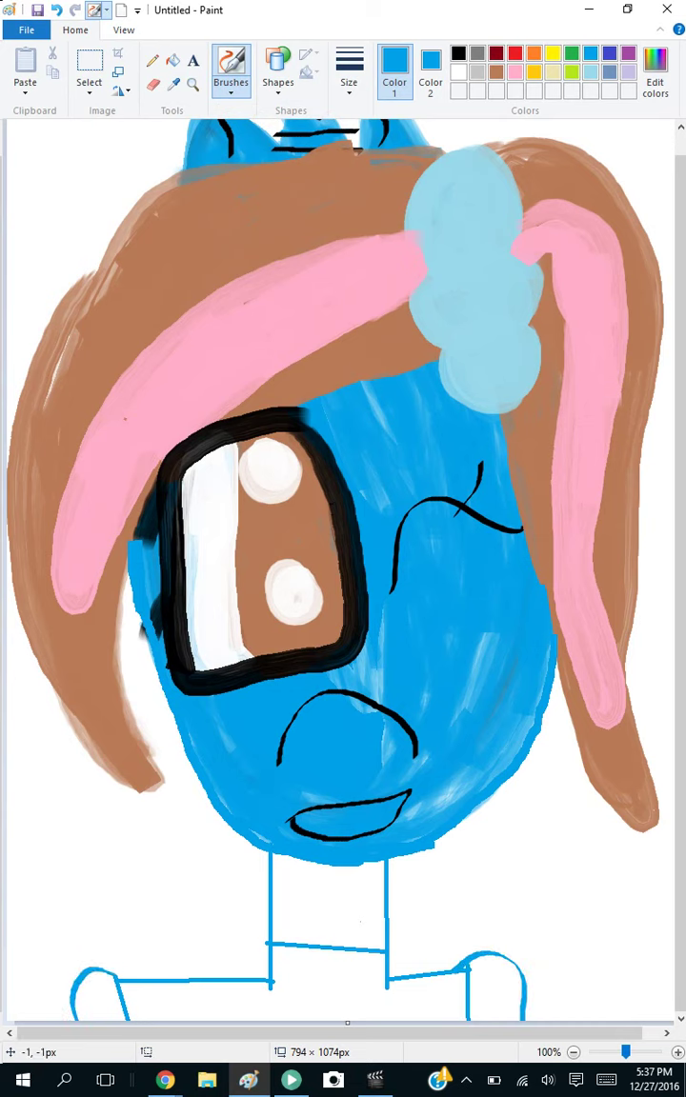
- Paint the neck solid blue from the chin to the neckline with the thick paint brush
left_click(231, 76)
left_click(207, 138)
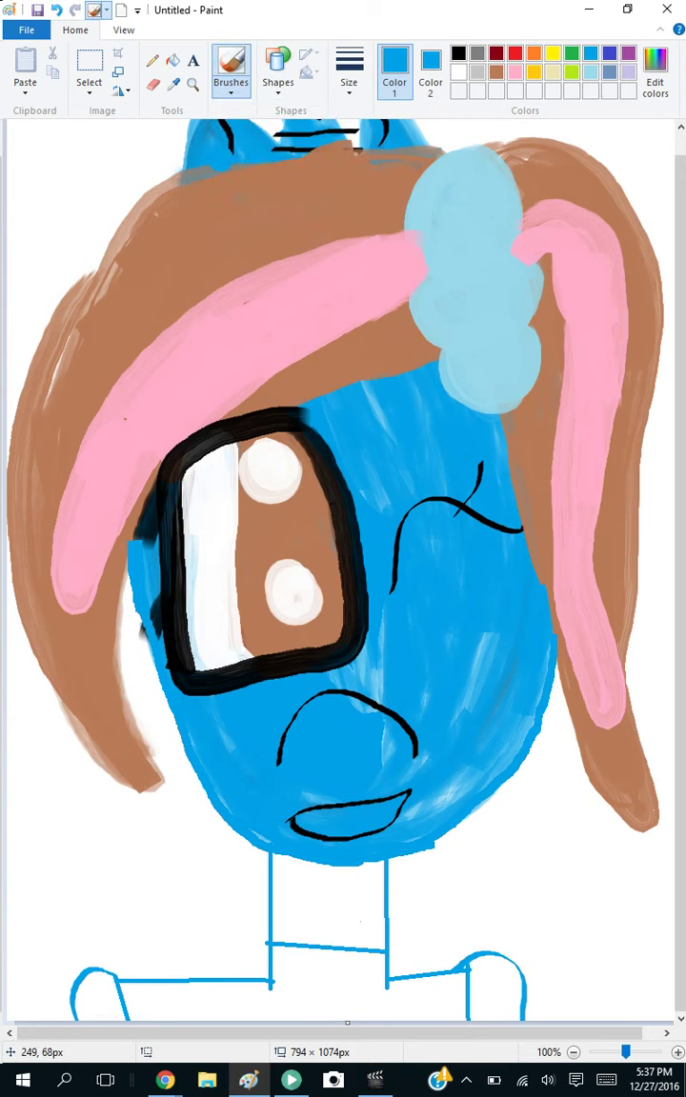
mouse_move(276, 862)
left_mouse_down()
mouse_move(276, 895)
mouse_move(305, 909)
mouse_move(286, 943)
mouse_move(388, 911)
mouse_move(354, 850)
mouse_move(328, 943)
mouse_move(323, 875)
mouse_move(396, 934)
mouse_move(389, 948)
mouse_move(412, 909)
left_mouse_up()
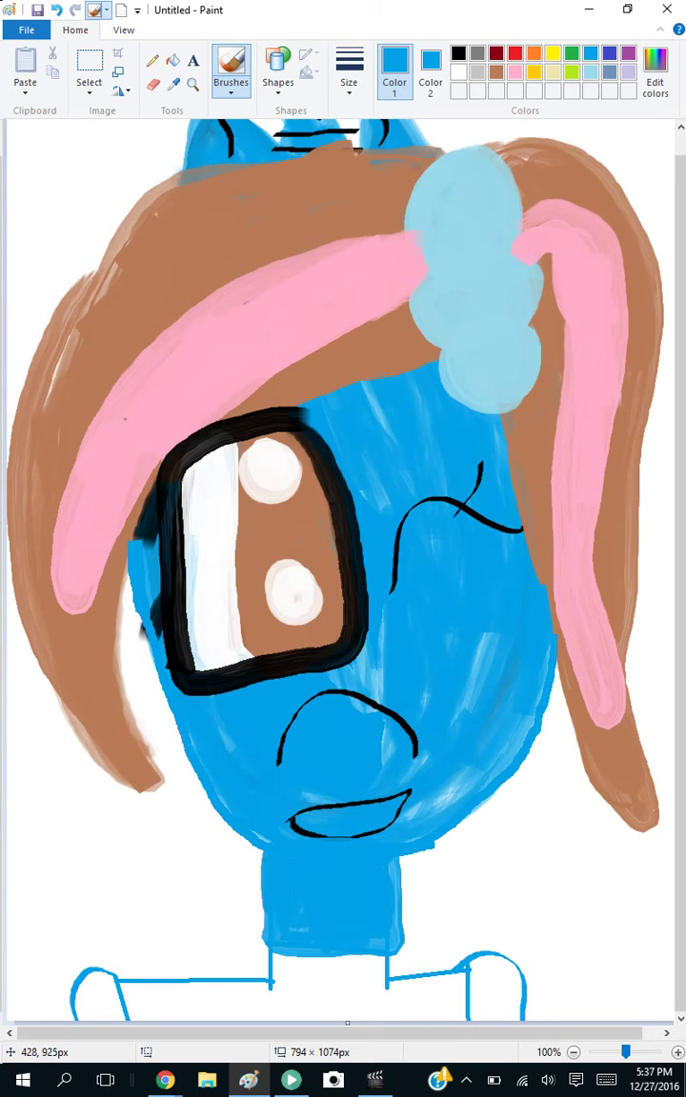
left_click(655, 77)
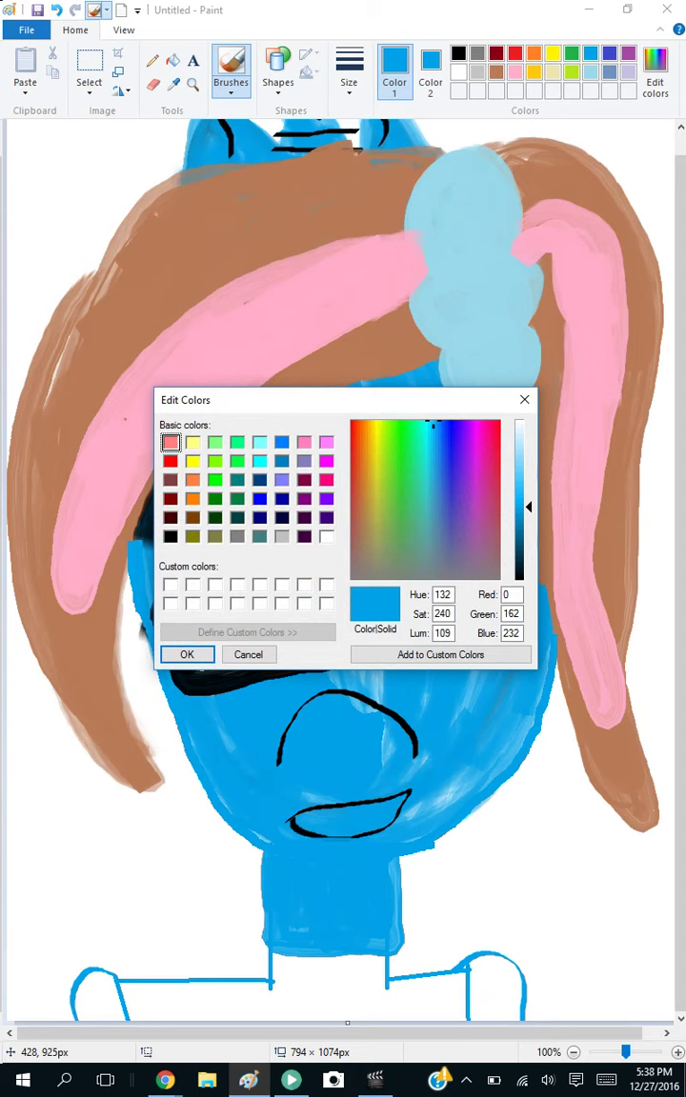
left_click(259, 536)
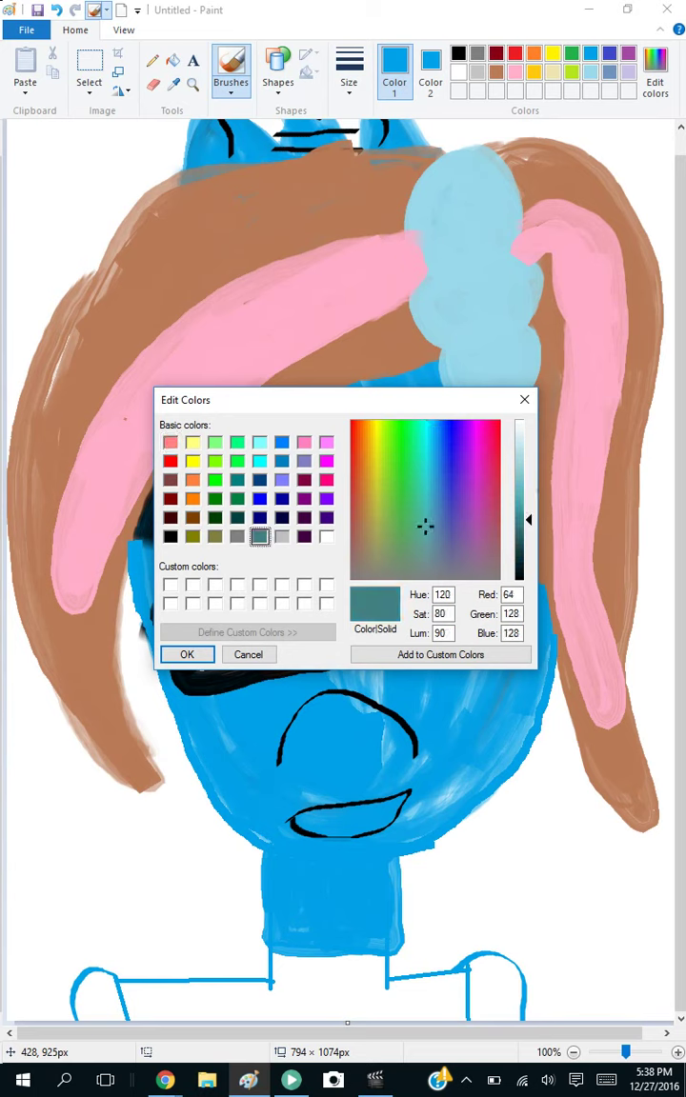
left_click_drag(400, 462, 372, 510)
left_click(520, 400)
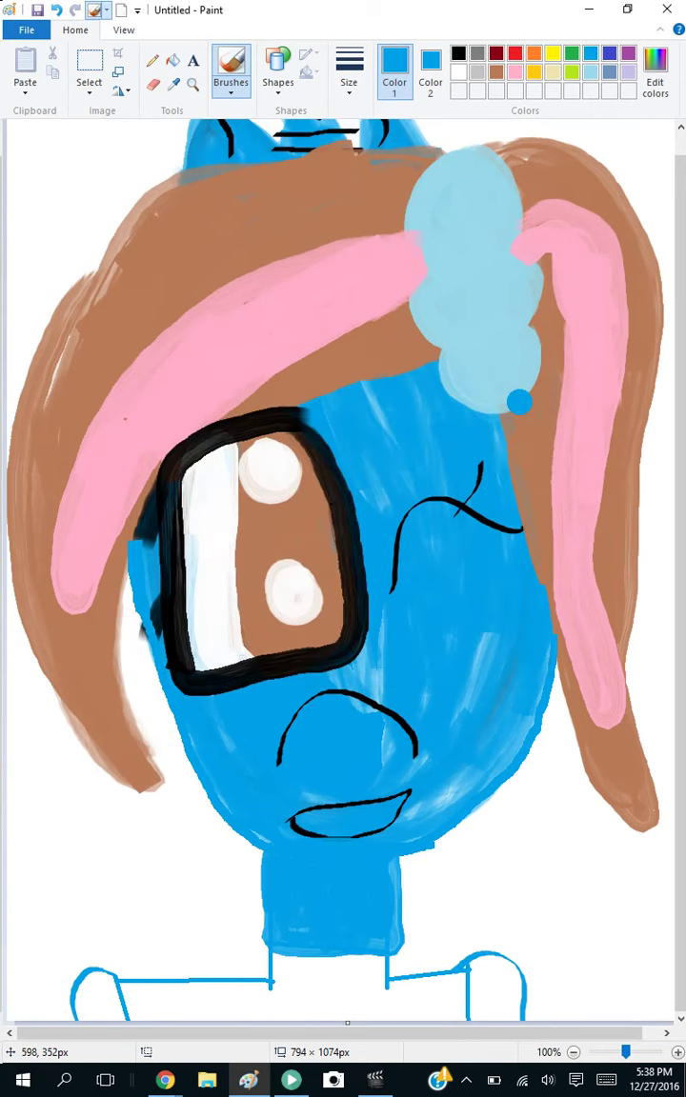
- Paint the shoulders, sleeves and torso below the neckline solid light grey as a shirt
left_click(458, 71)
left_click(476, 71)
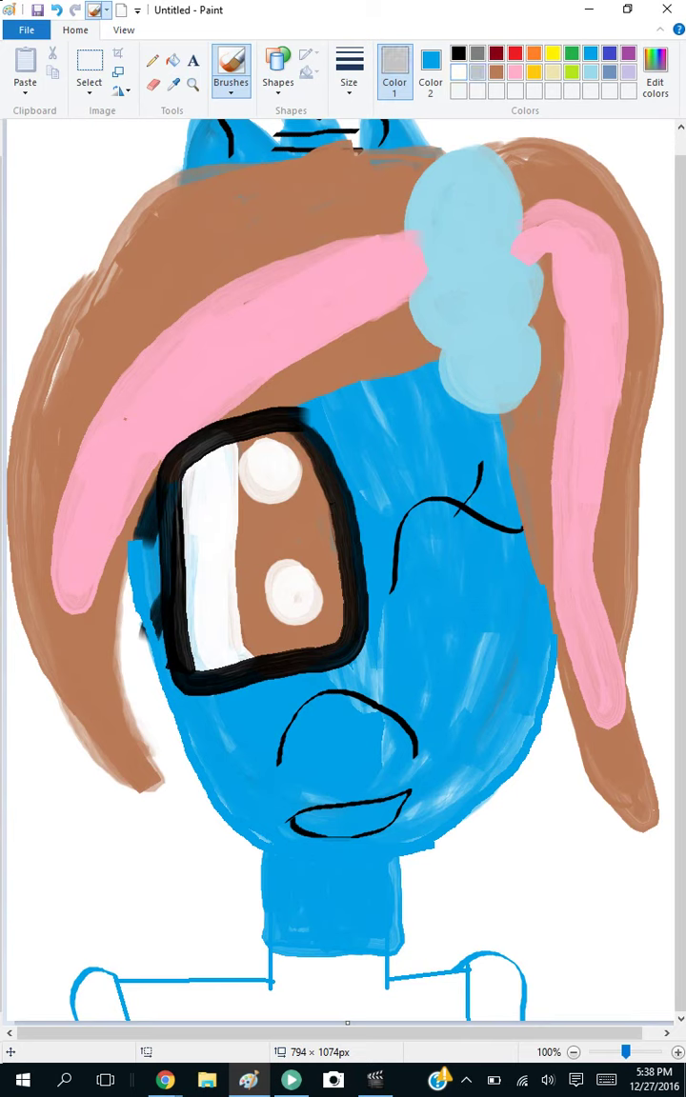
mouse_move(386, 952)
left_mouse_down()
mouse_move(430, 975)
mouse_move(469, 966)
mouse_move(428, 977)
mouse_move(537, 940)
mouse_move(466, 1024)
mouse_move(529, 1000)
mouse_move(539, 1010)
mouse_move(340, 950)
mouse_move(298, 944)
mouse_move(374, 966)
mouse_move(430, 964)
mouse_move(433, 1010)
mouse_move(501, 1001)
left_mouse_up()
mouse_move(381, 1013)
left_mouse_down()
mouse_move(209, 1012)
mouse_move(190, 985)
mouse_move(91, 987)
mouse_move(124, 1010)
mouse_move(132, 1003)
mouse_move(72, 1004)
mouse_move(100, 1016)
mouse_move(300, 1003)
left_mouse_up()
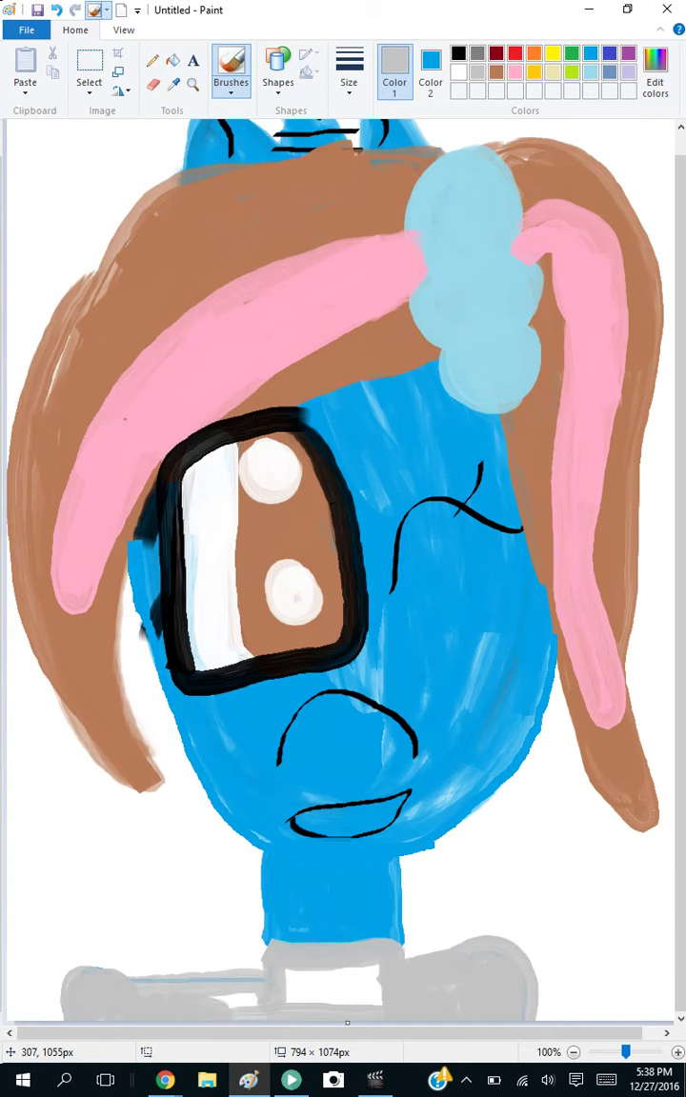
mouse_move(184, 999)
left_mouse_down()
mouse_move(303, 1002)
mouse_move(355, 977)
mouse_move(299, 975)
mouse_move(285, 967)
mouse_move(369, 968)
left_mouse_up()
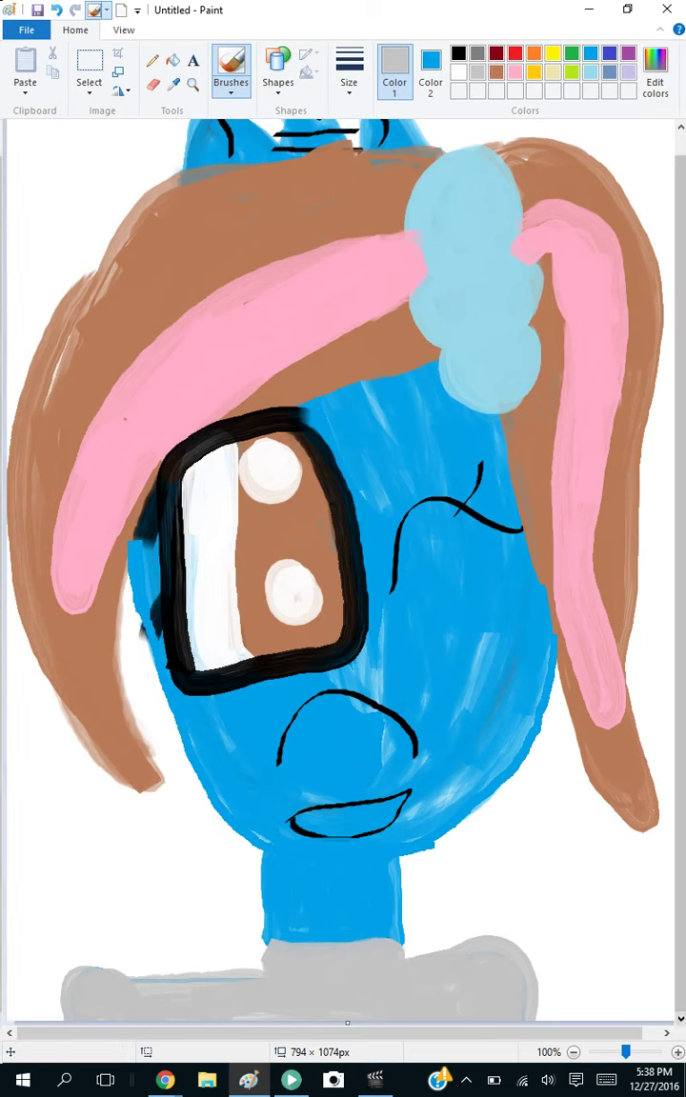
- Place an empty text box in the blank area just right of the neck, above the grey shoulder
left_click(193, 60)
left_click(64, 857)
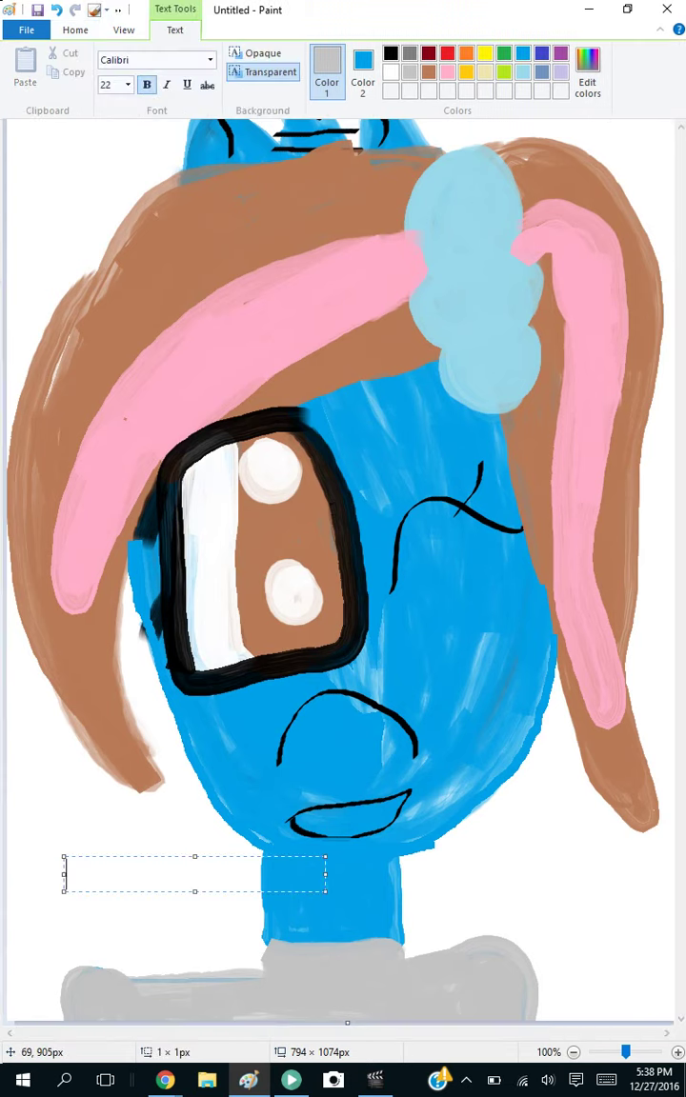
key("ctrl+a")
left_click_drag(239, 871, 323, 876)
left_click(143, 876)
left_click(64, 860)
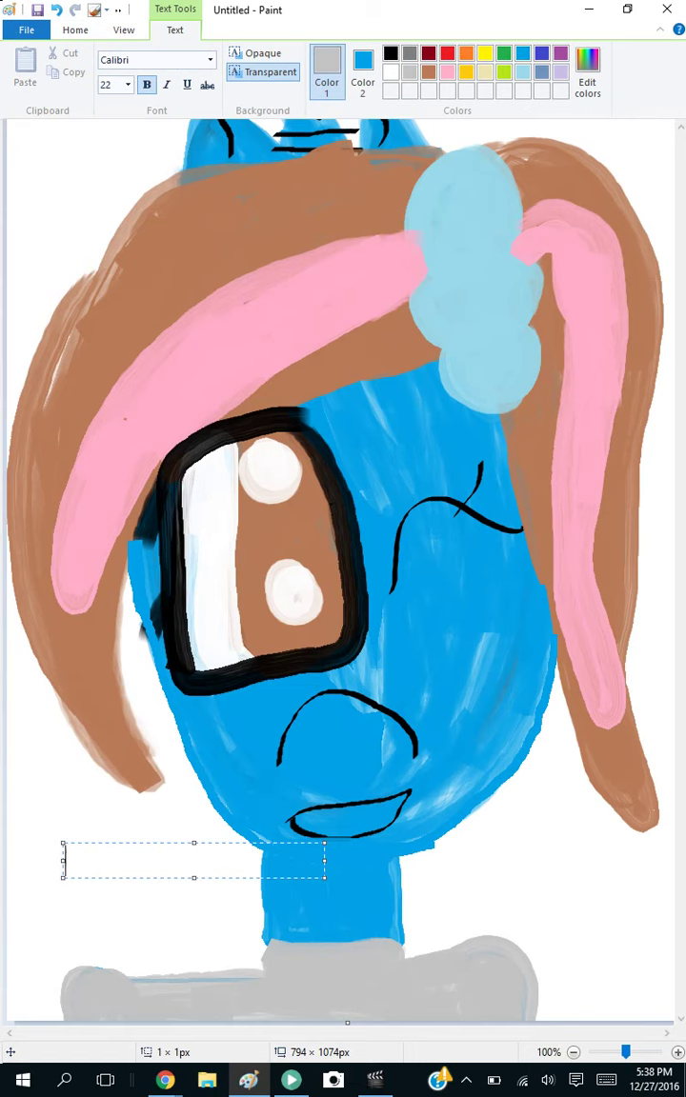
key("Escape")
left_click(518, 879)
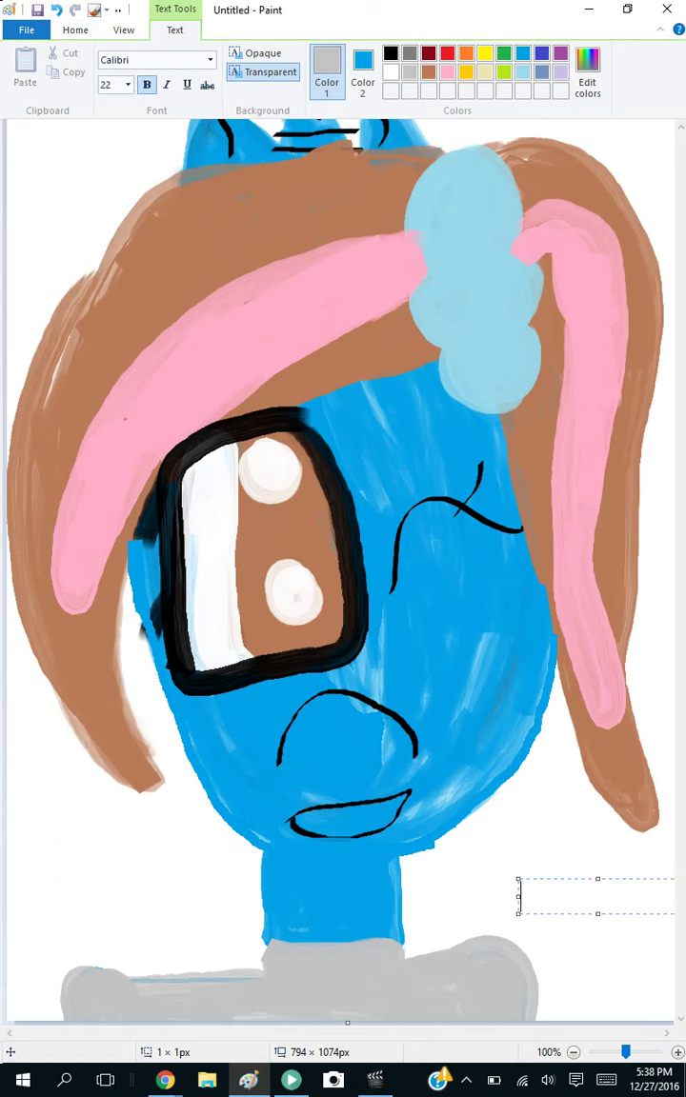
key("Escape")
left_click(438, 872)
key("super+Tab")
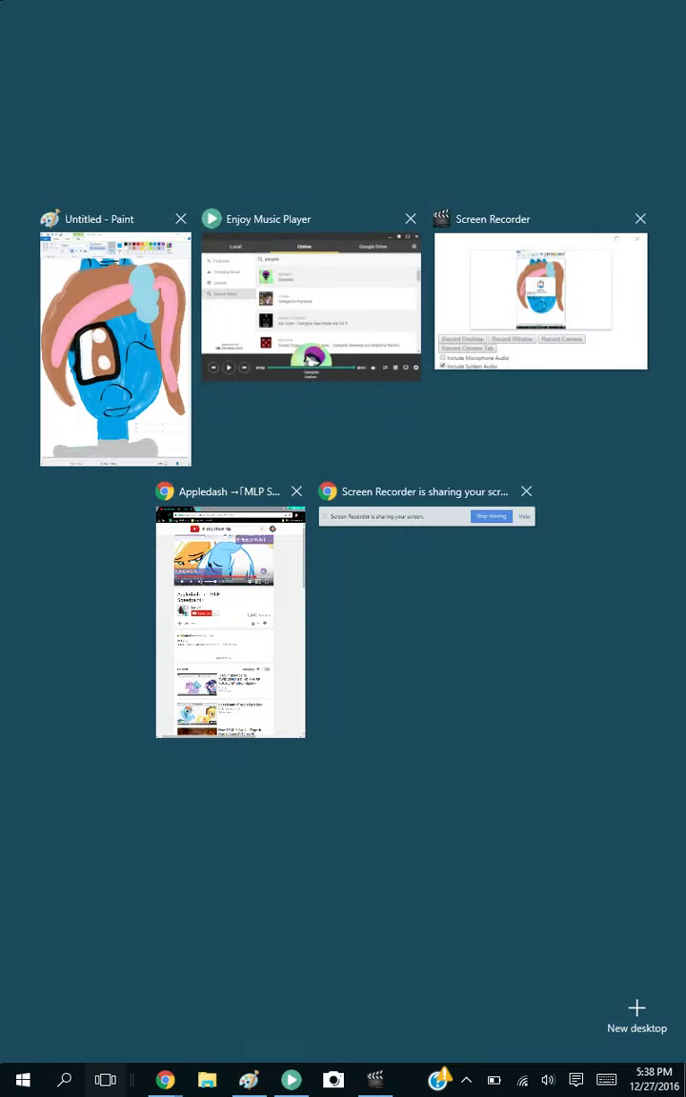
key("Escape")
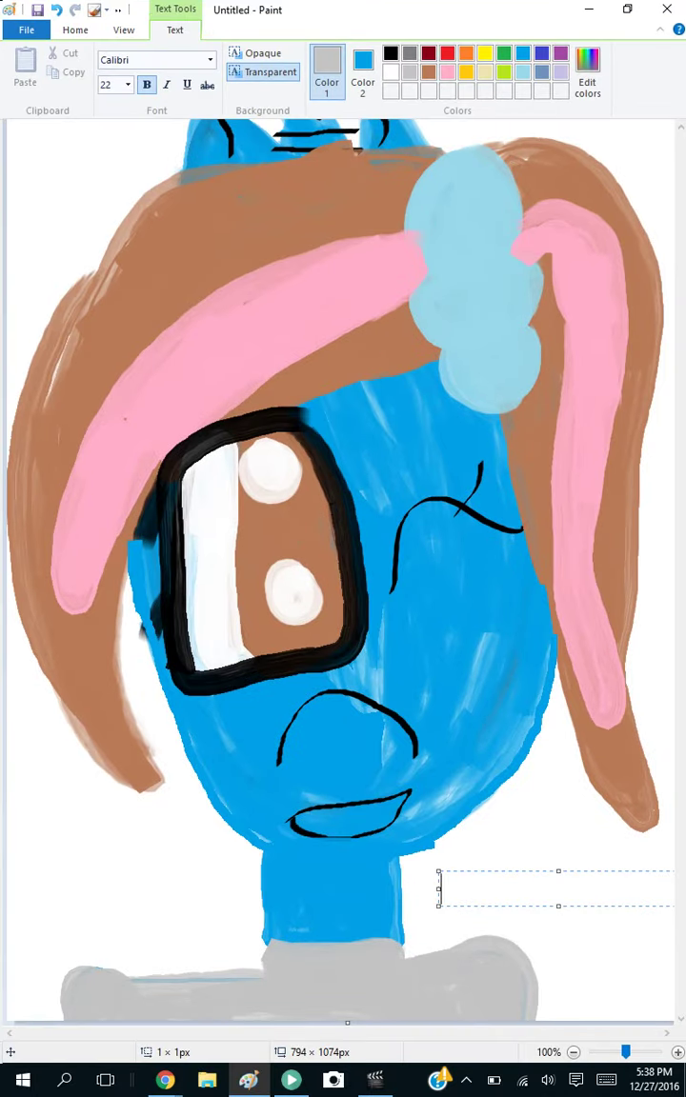
- Sign the drawing in light grey with "by" and the artist's first name, and the date 12-27-16 on a second line
left_click(606, 1079)
type("by")
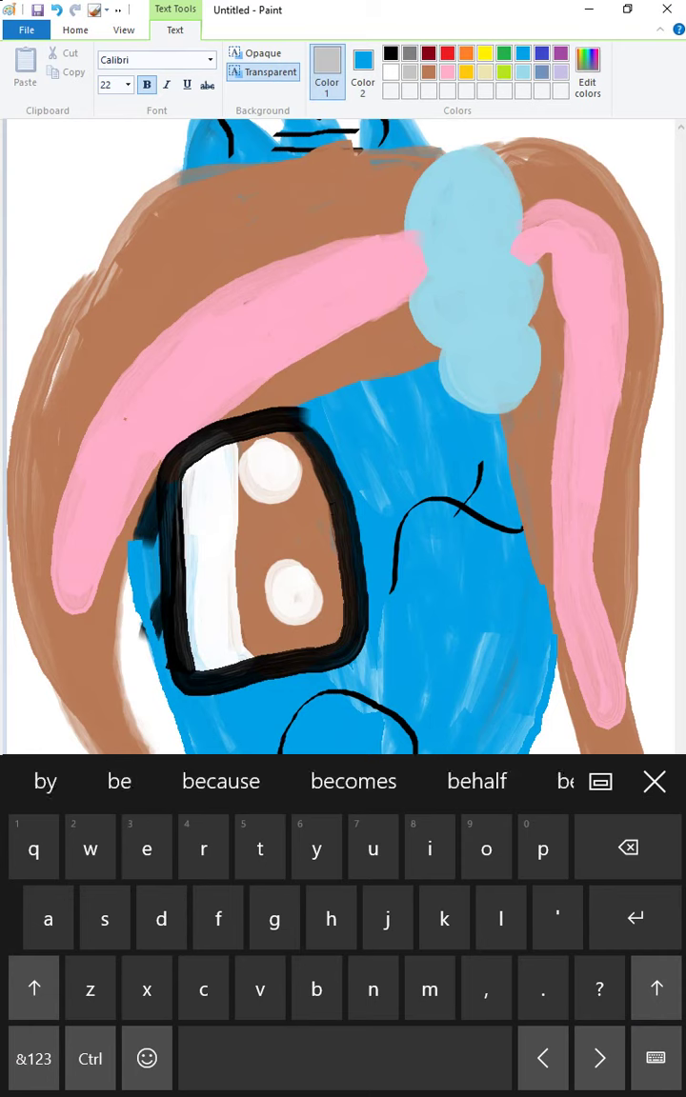
type(" mad")
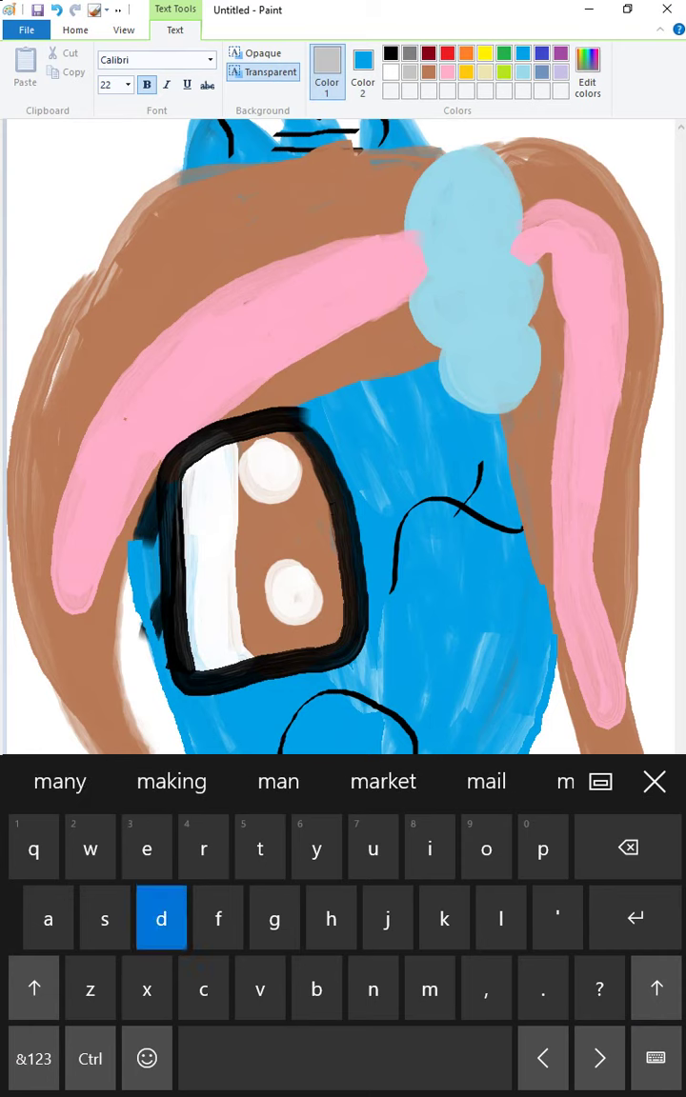
type("di")
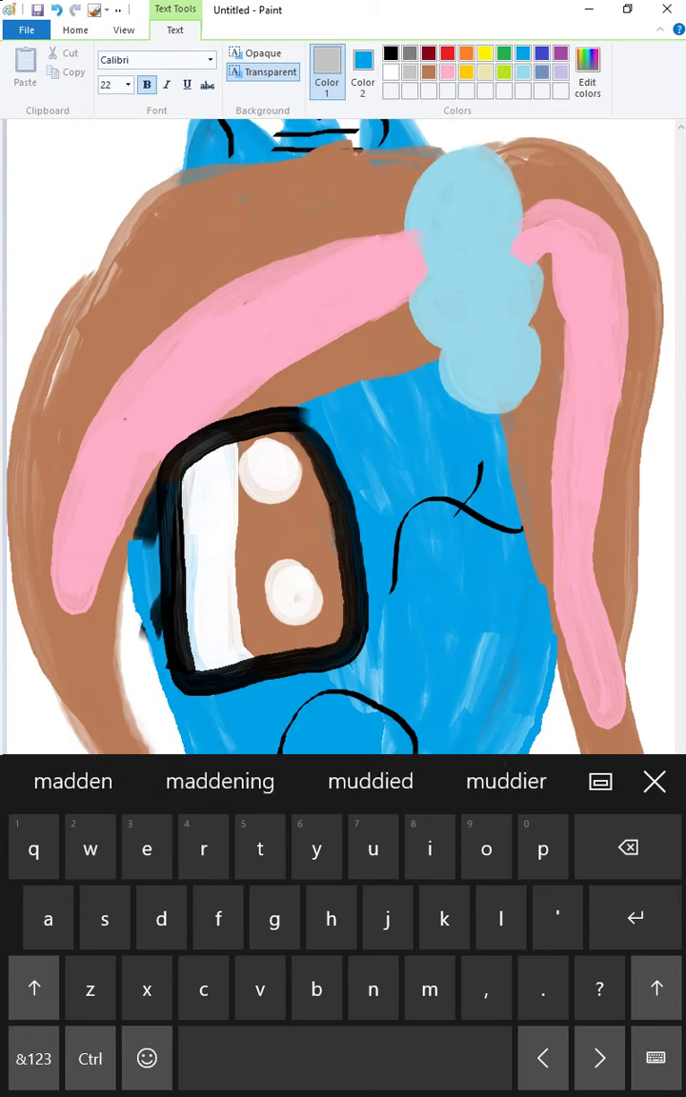
left_click(33, 1058)
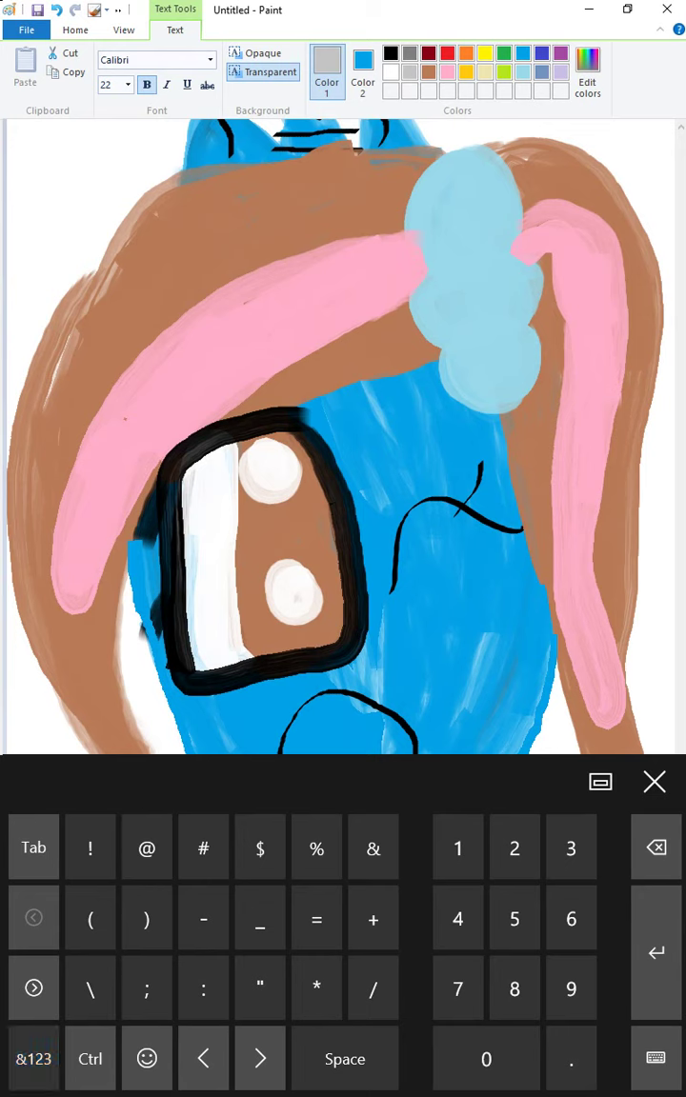
type("-16")
left_click(654, 781)
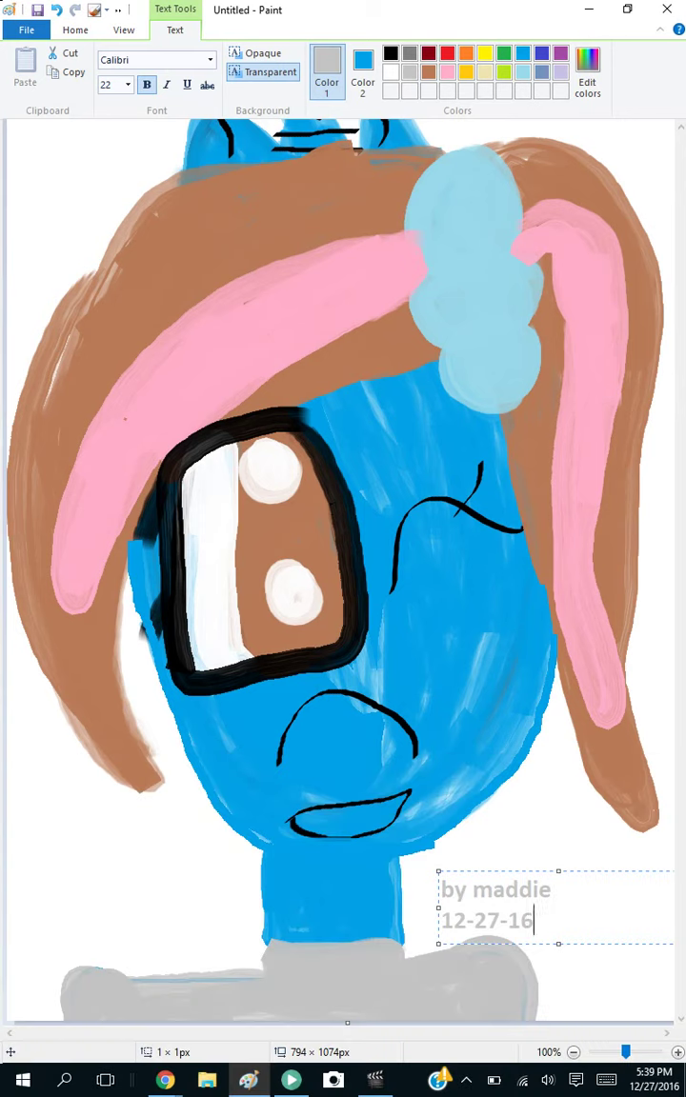
left_click(80, 851)
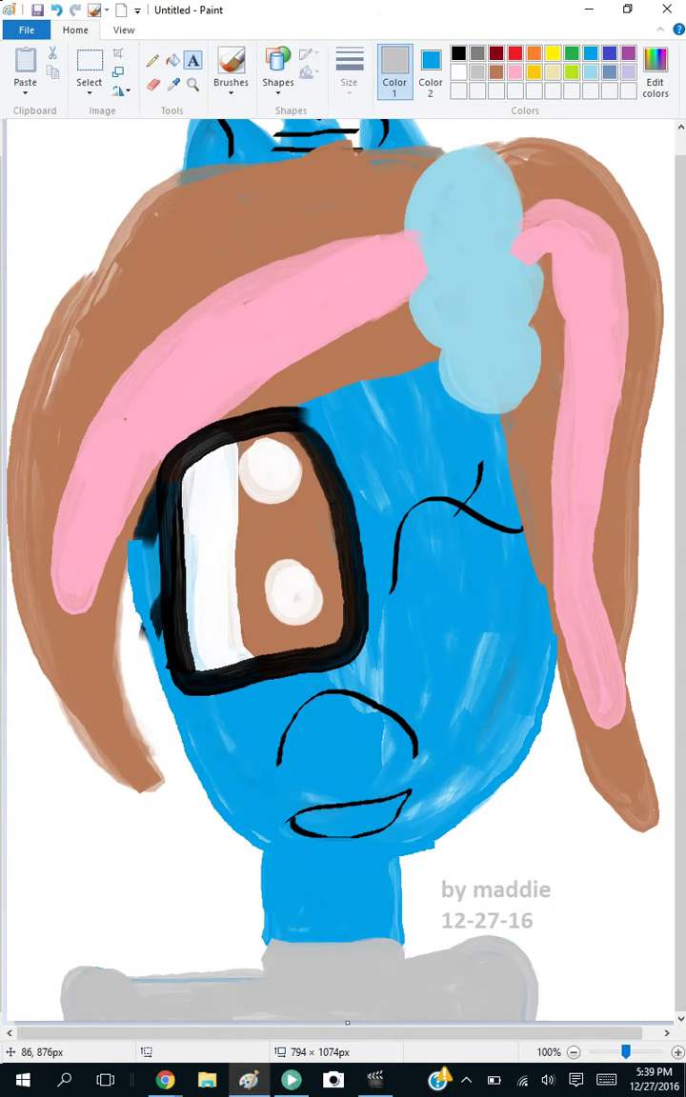
left_click(375, 1079)
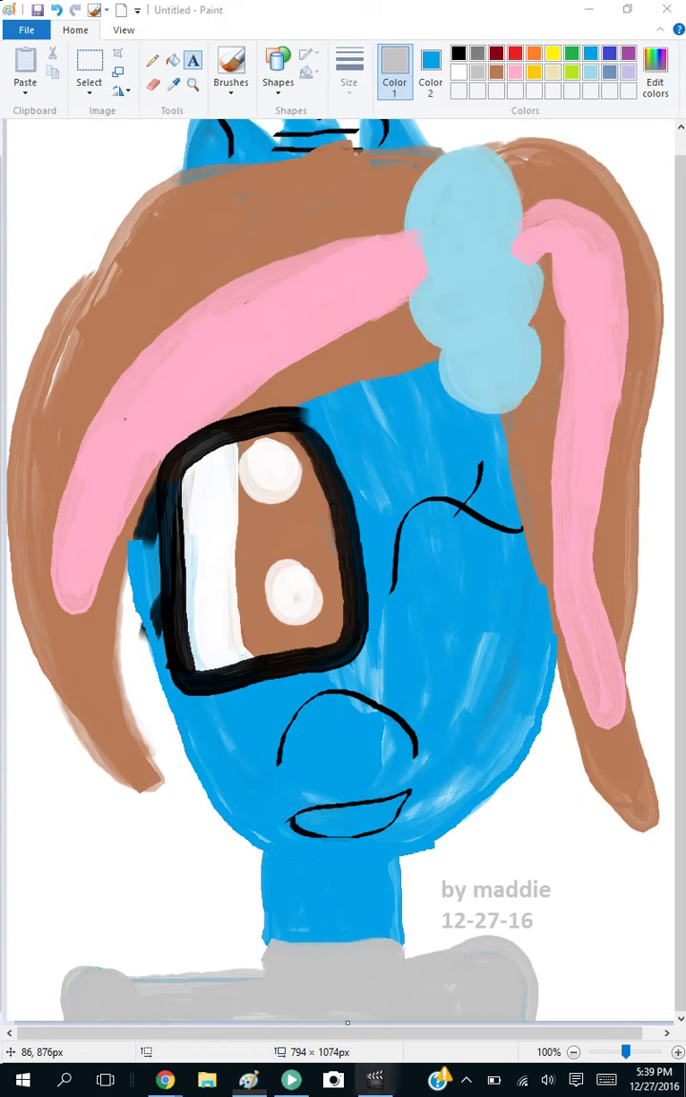